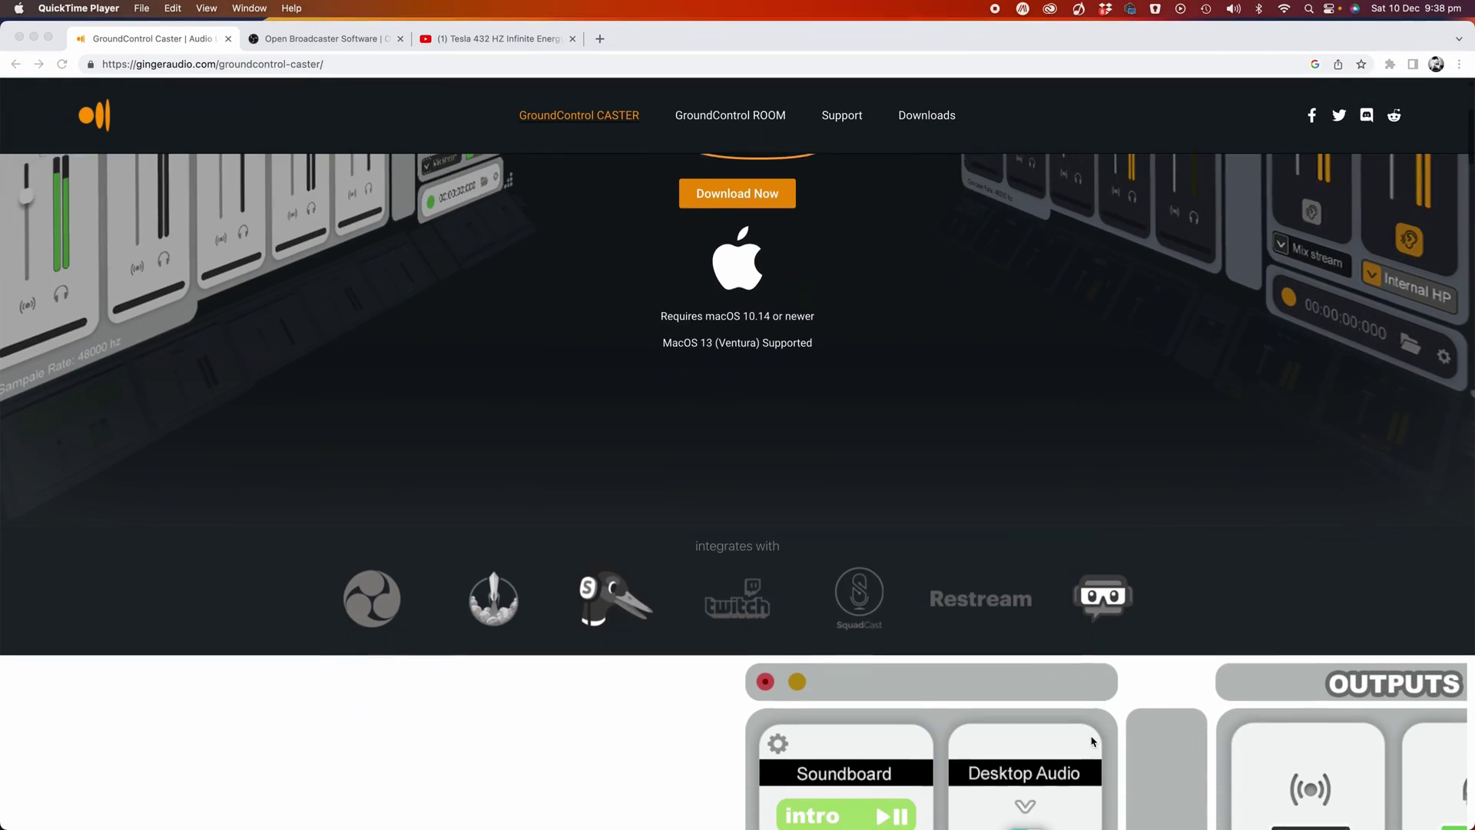
Scroll the CASTER page past Soundboard, VST Plug-ins, Voice Changer and recording to 'Who is CASTER for'
scroll(1093, 741, down, 4)
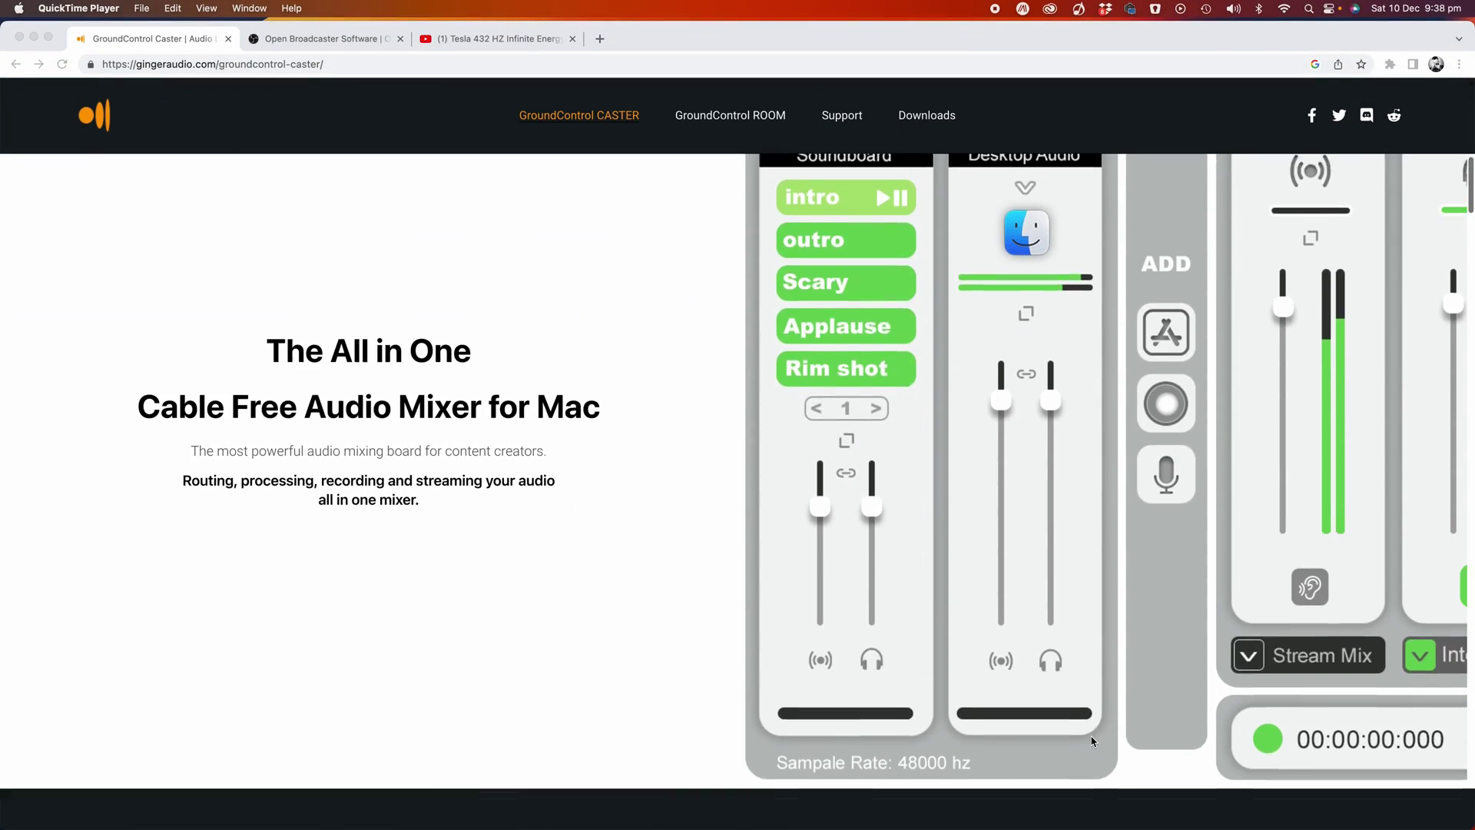
scroll(1093, 741, down, 10)
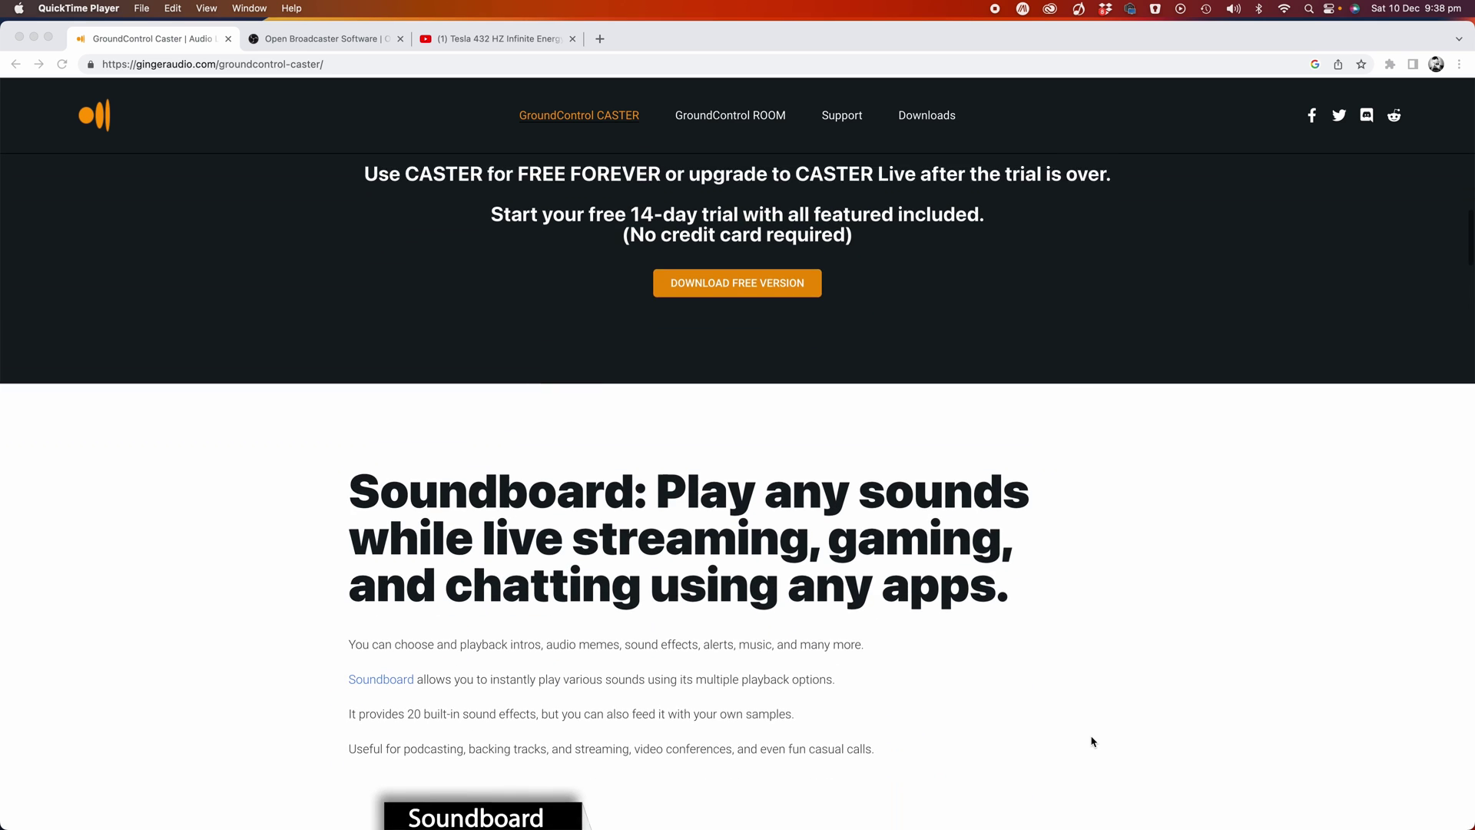
scroll(1093, 741, down, 10)
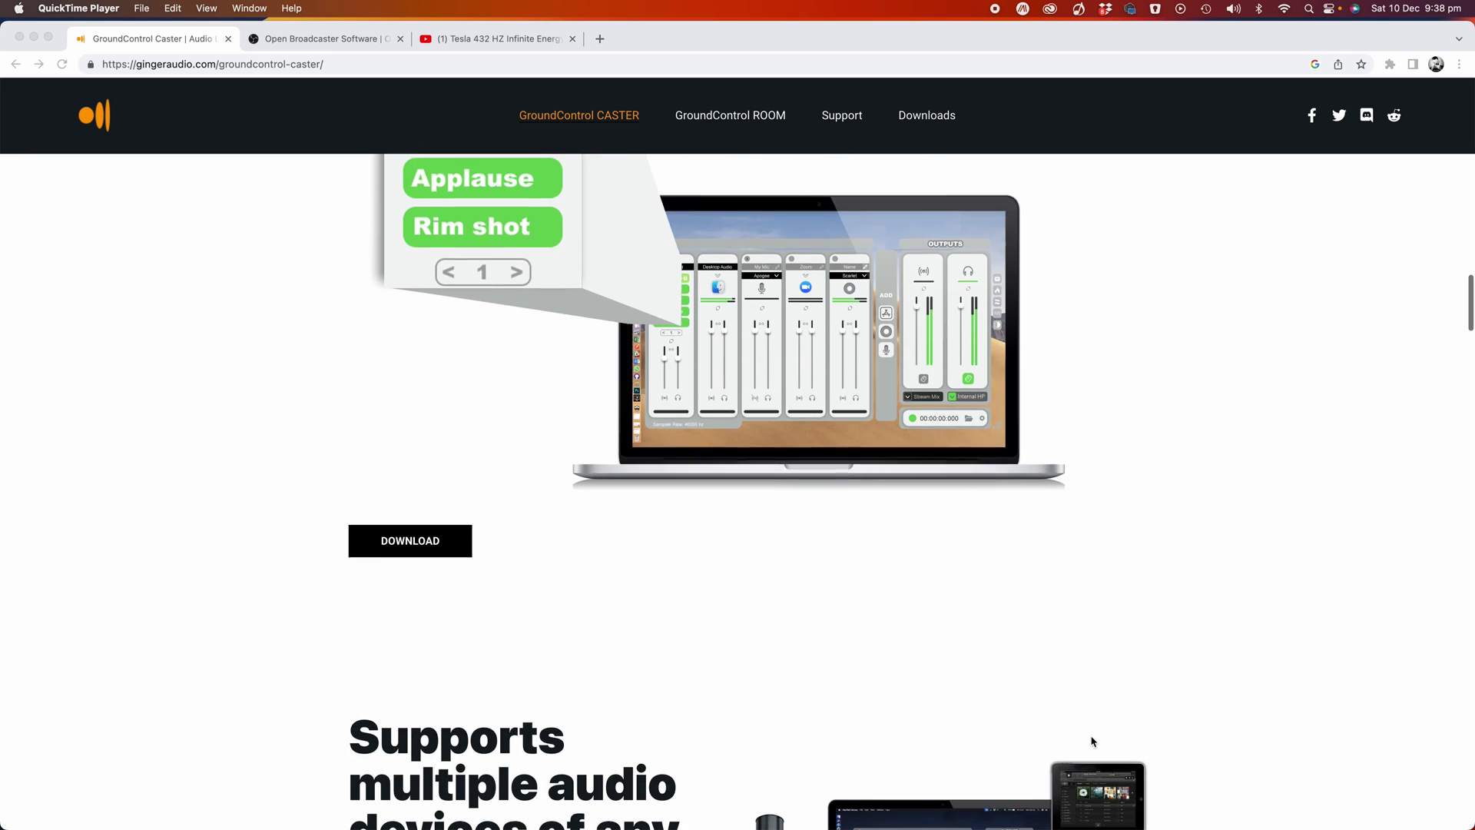
scroll(1093, 741, down, 4)
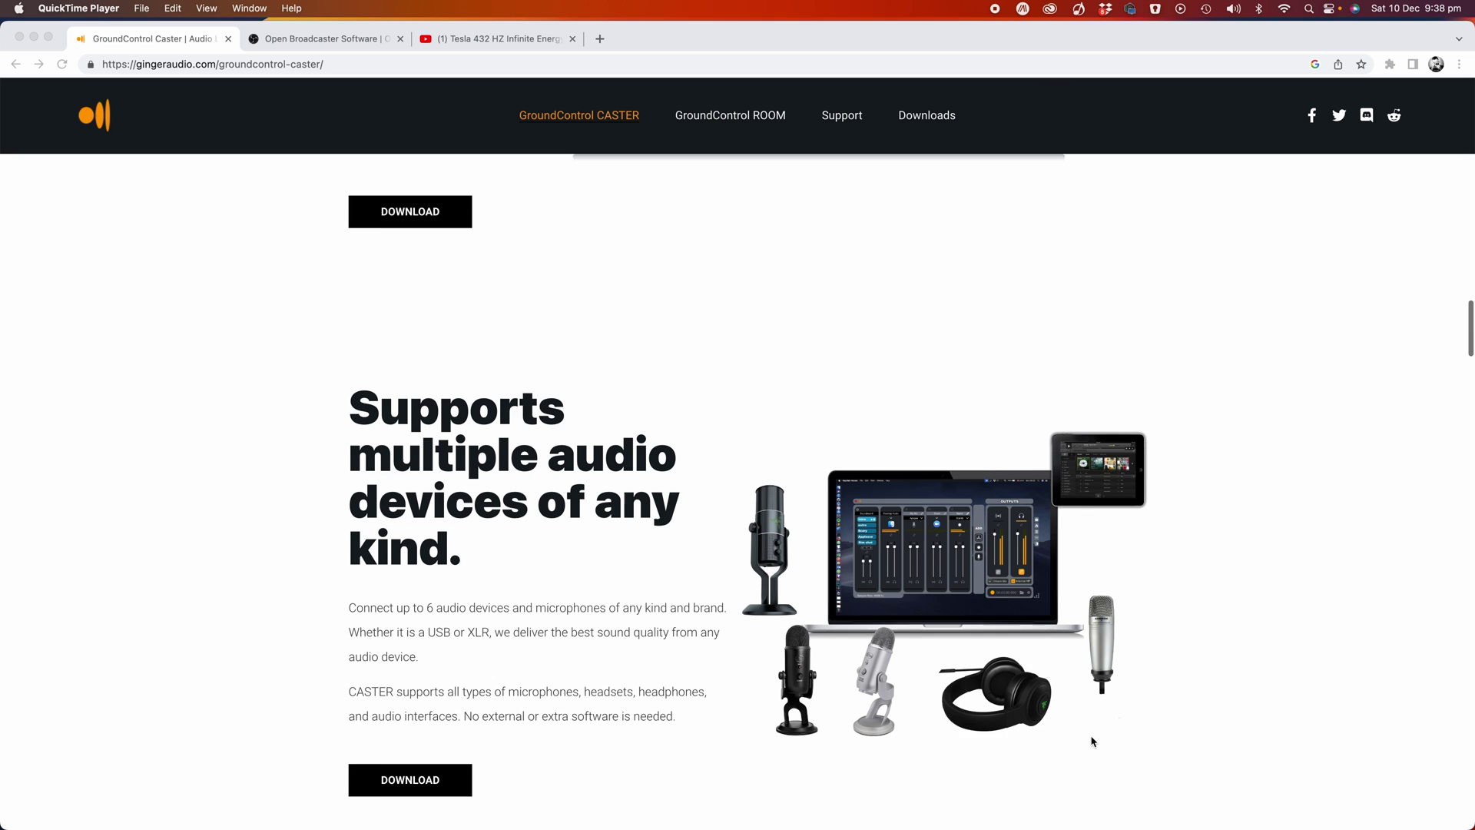
scroll(1093, 742, down, 5)
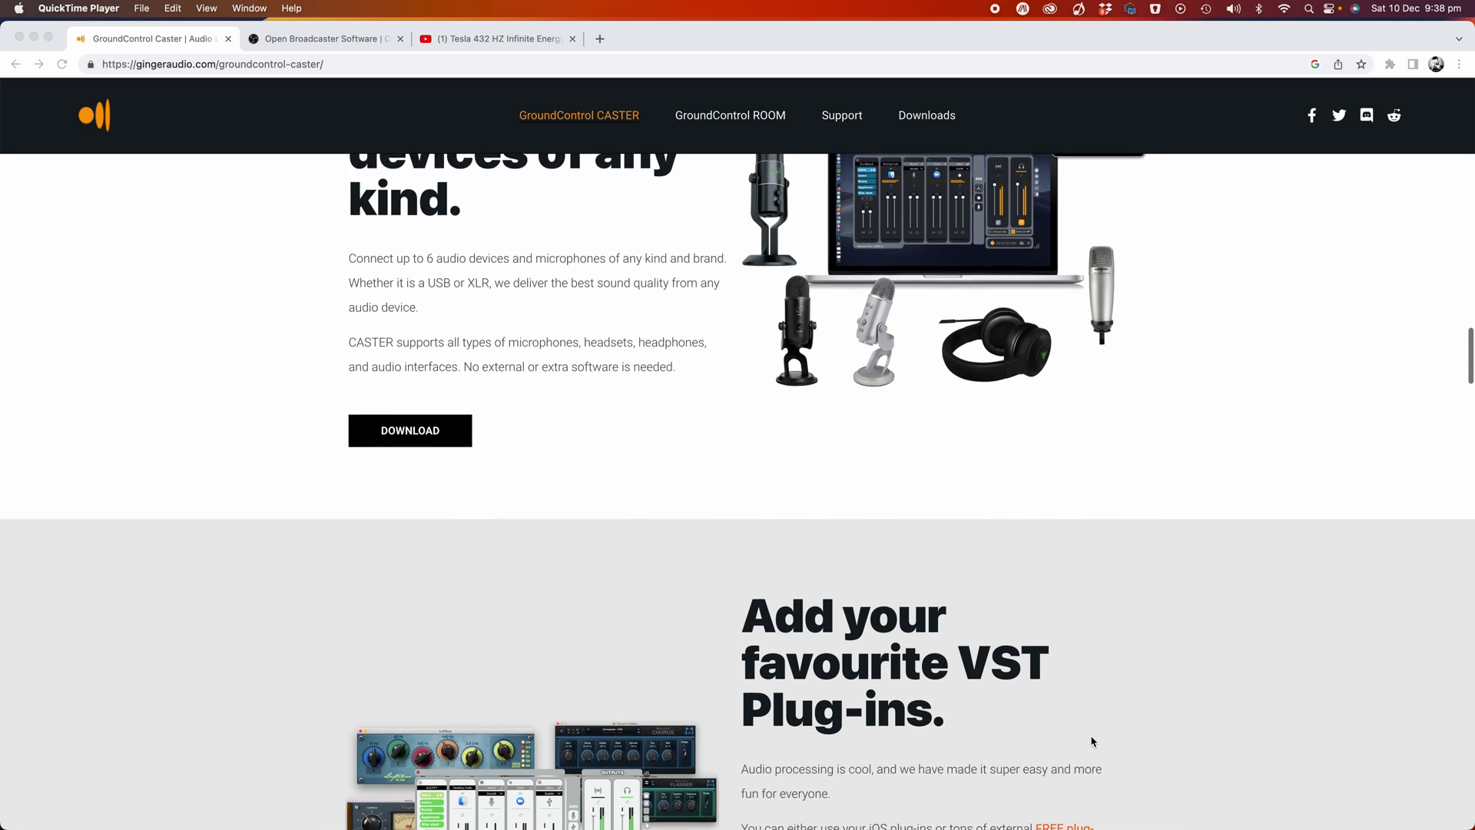
scroll(1093, 742, down, 5)
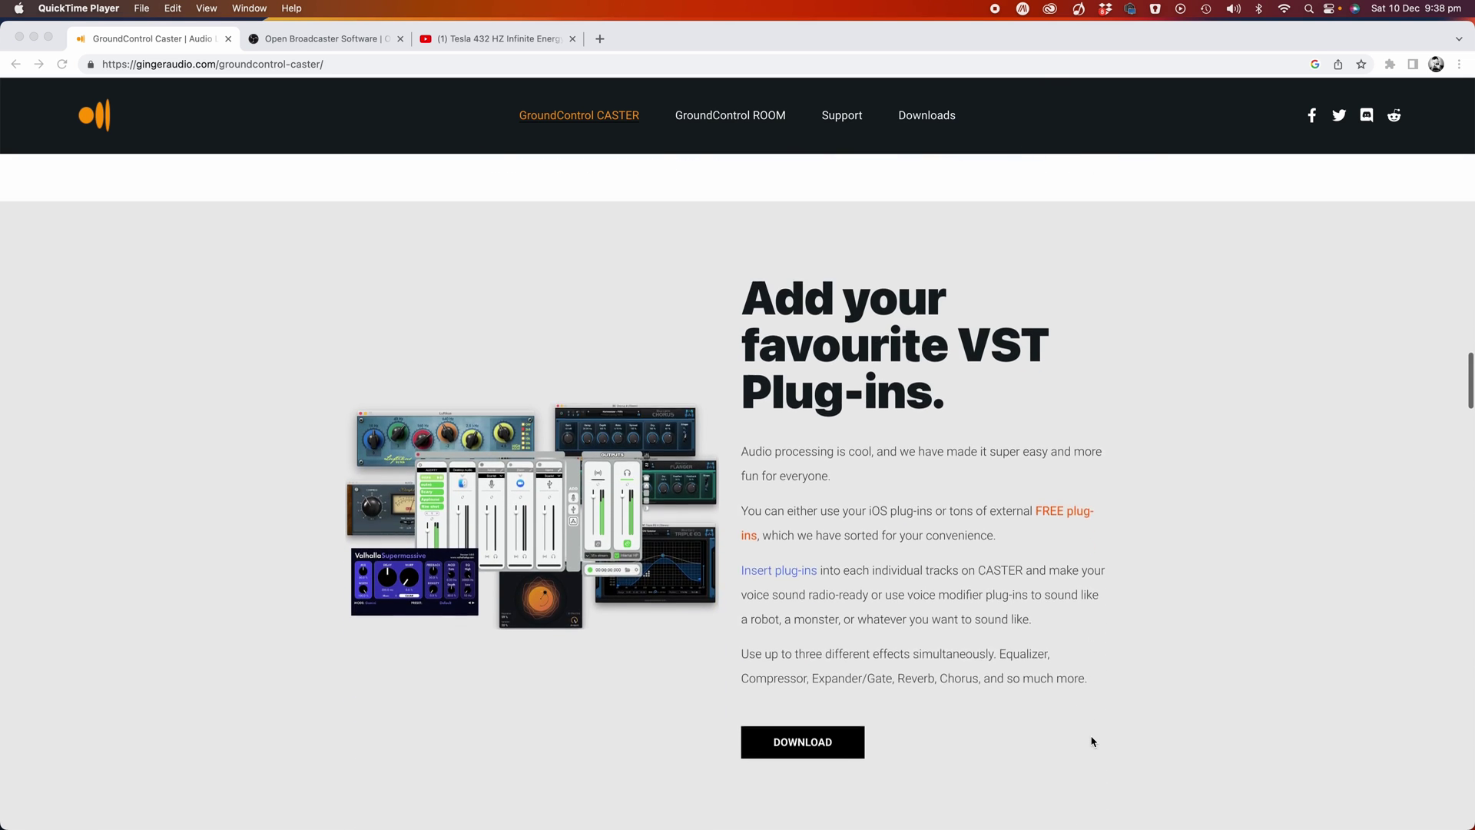
scroll(1093, 741, down, 6)
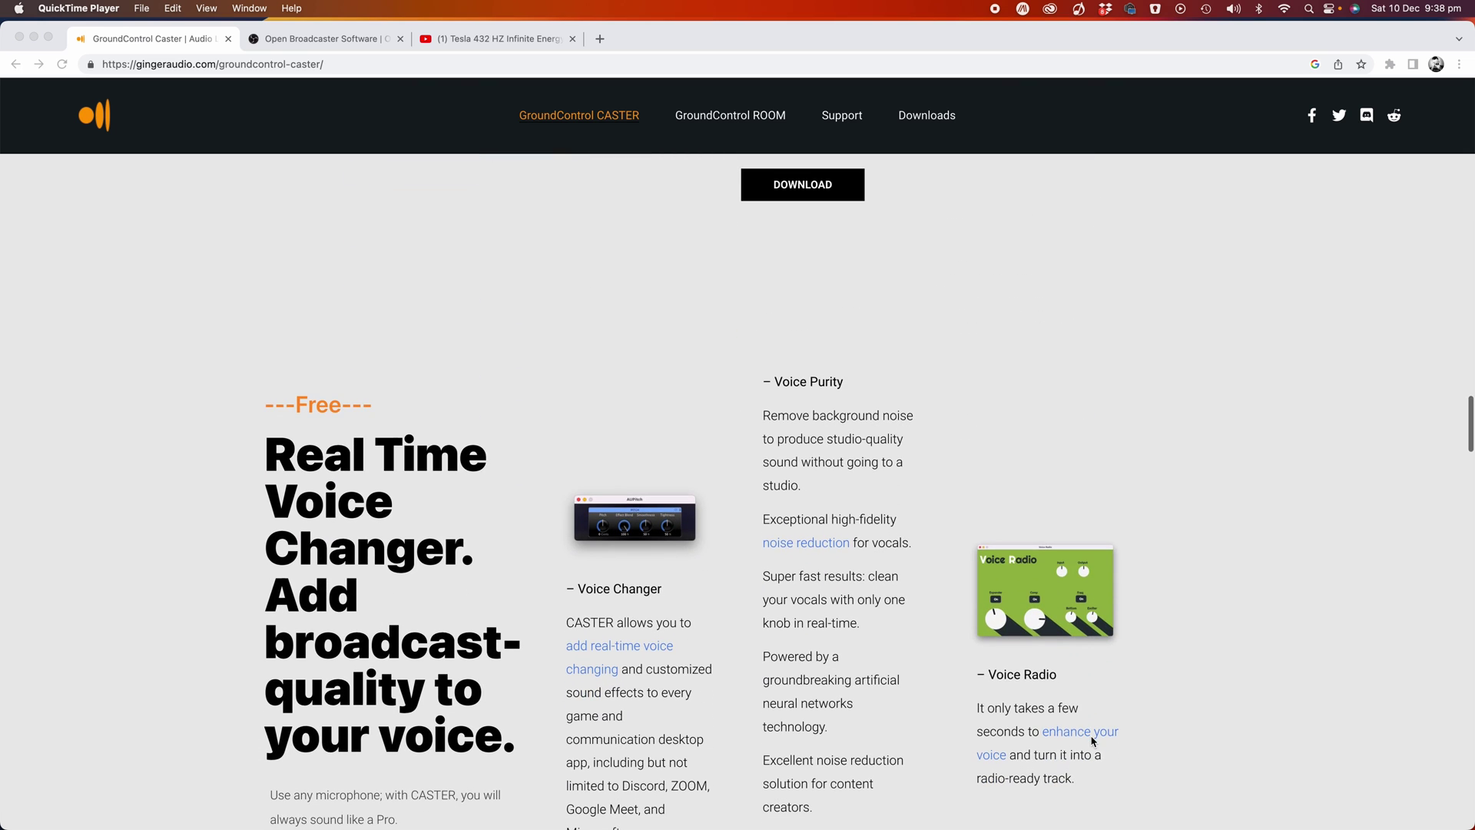
scroll(1093, 741, down, 2)
scroll(1094, 741, down, 9)
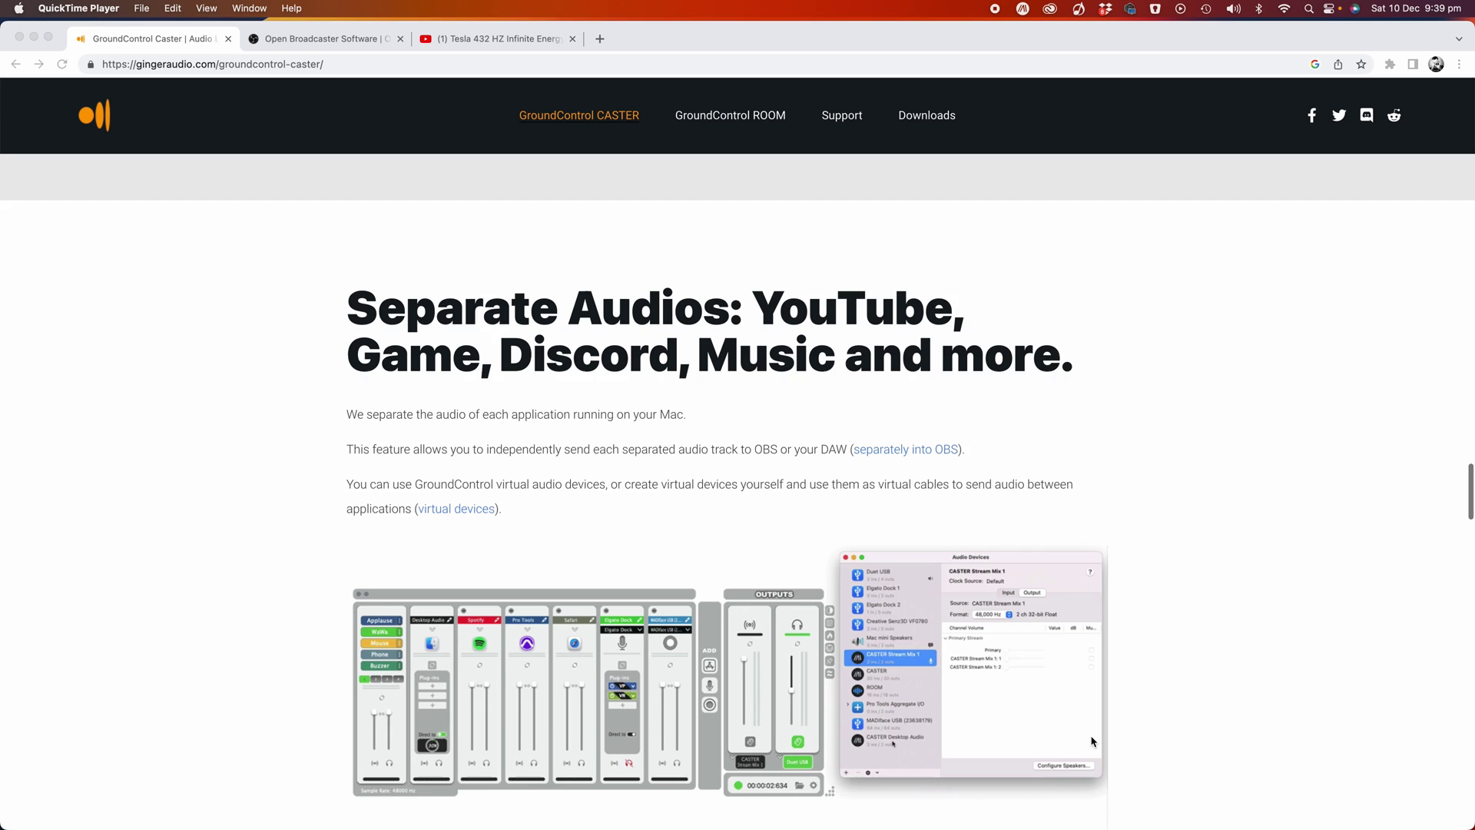
scroll(1093, 741, down, 6)
scroll(1093, 741, down, 1)
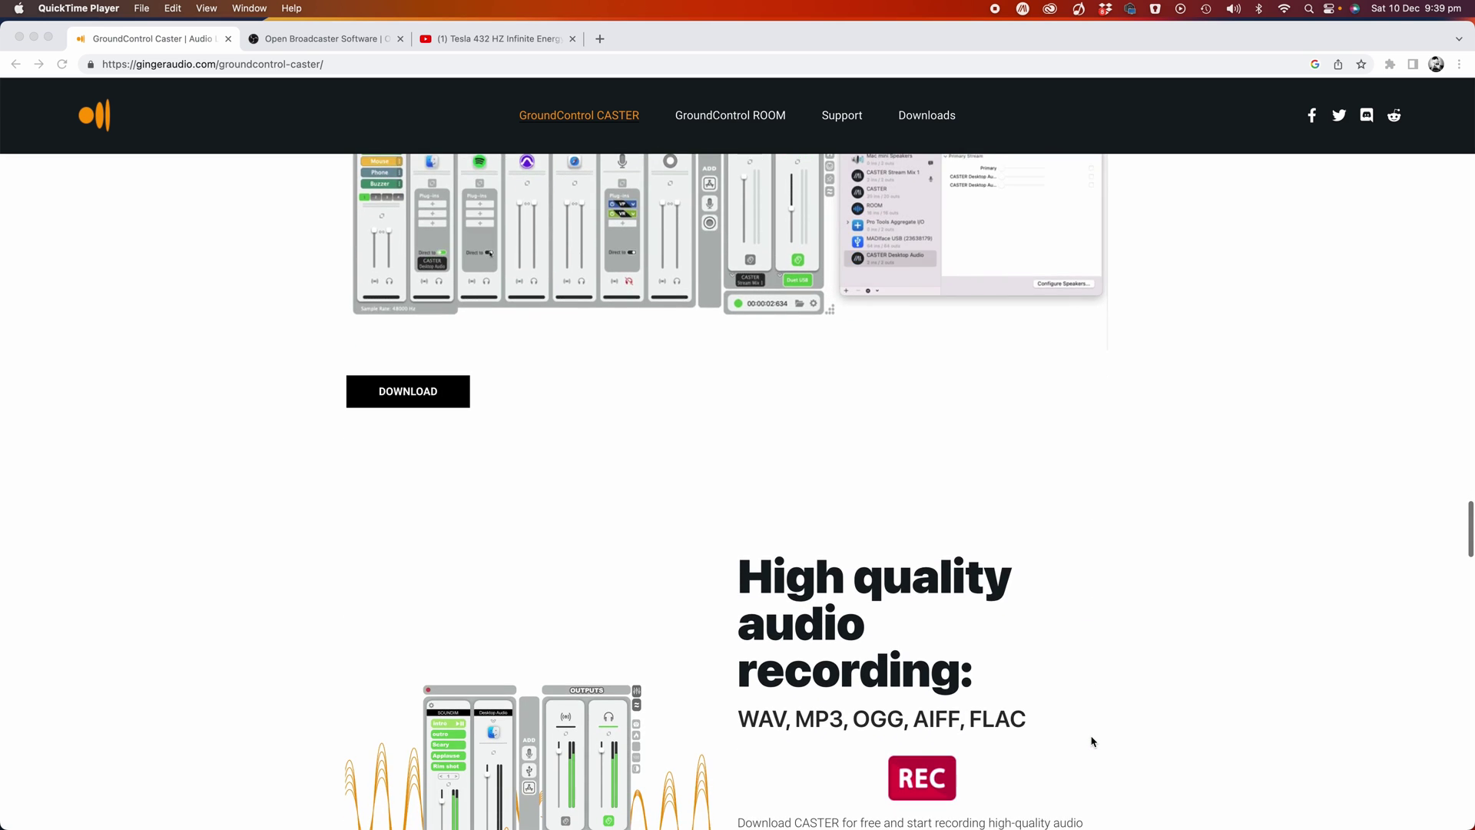
scroll(1093, 742, down, 4)
scroll(1093, 742, down, 1)
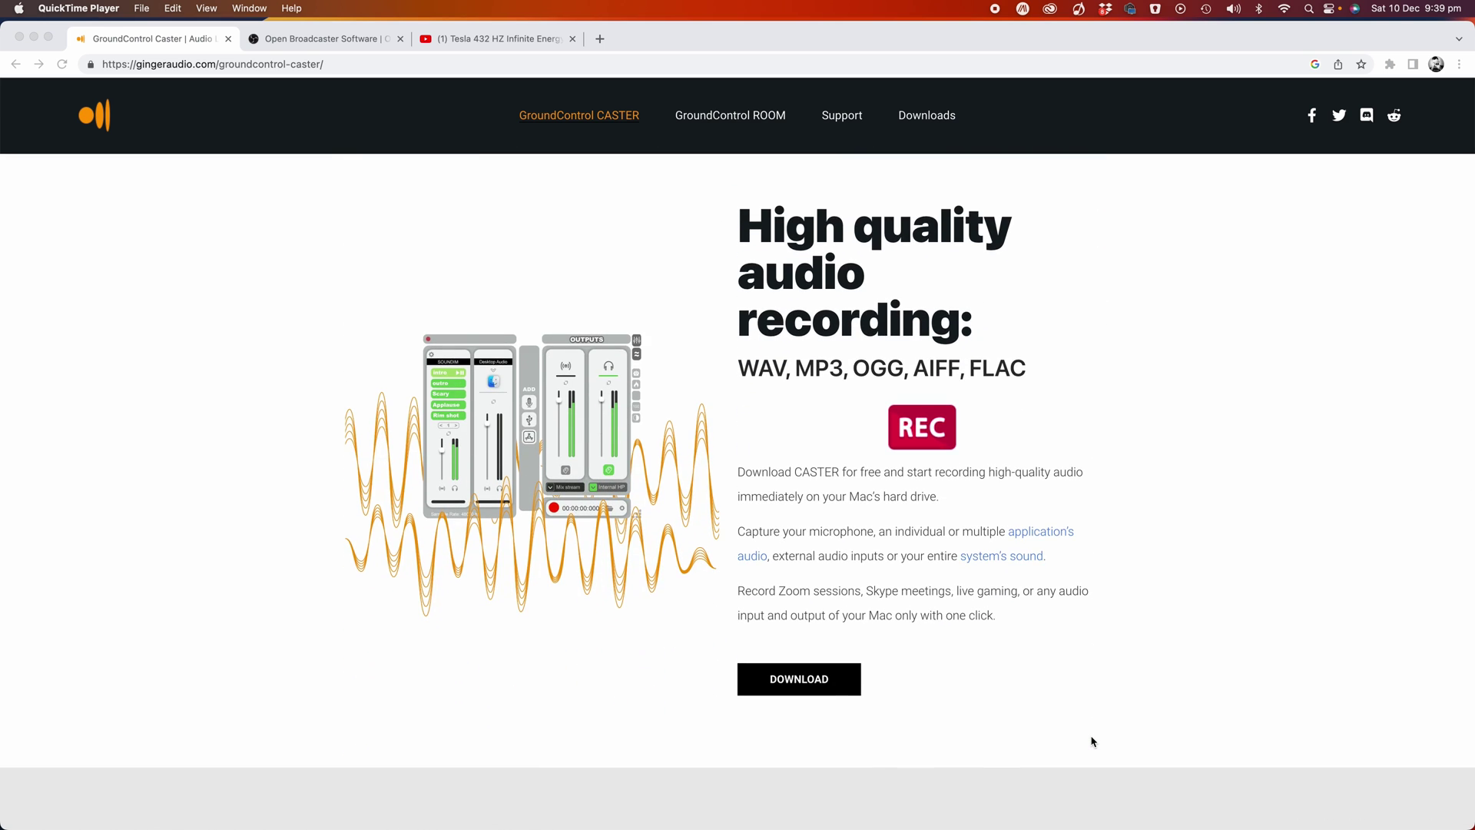
scroll(1093, 741, down, 11)
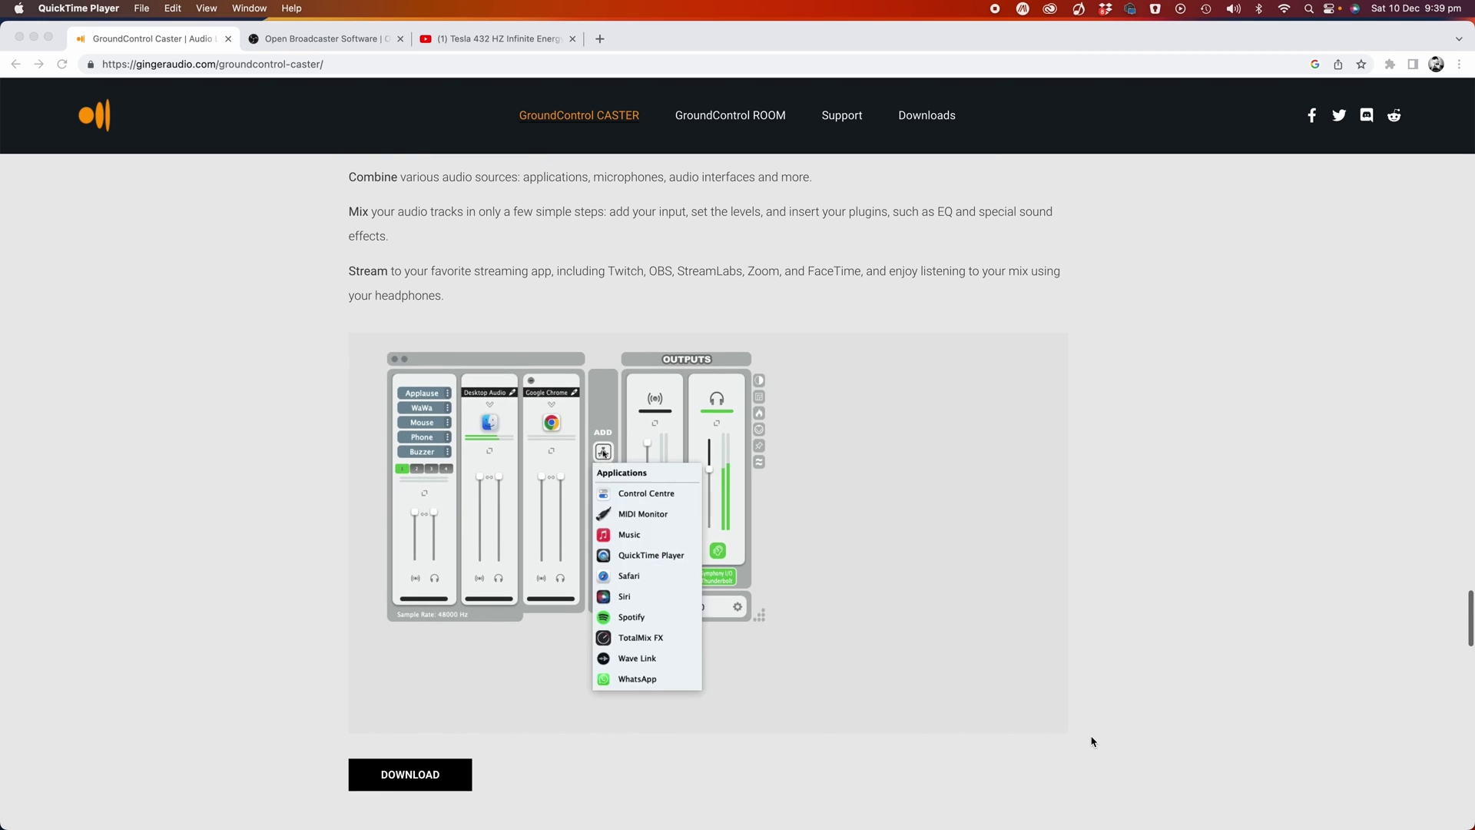
scroll(1093, 741, down, 8)
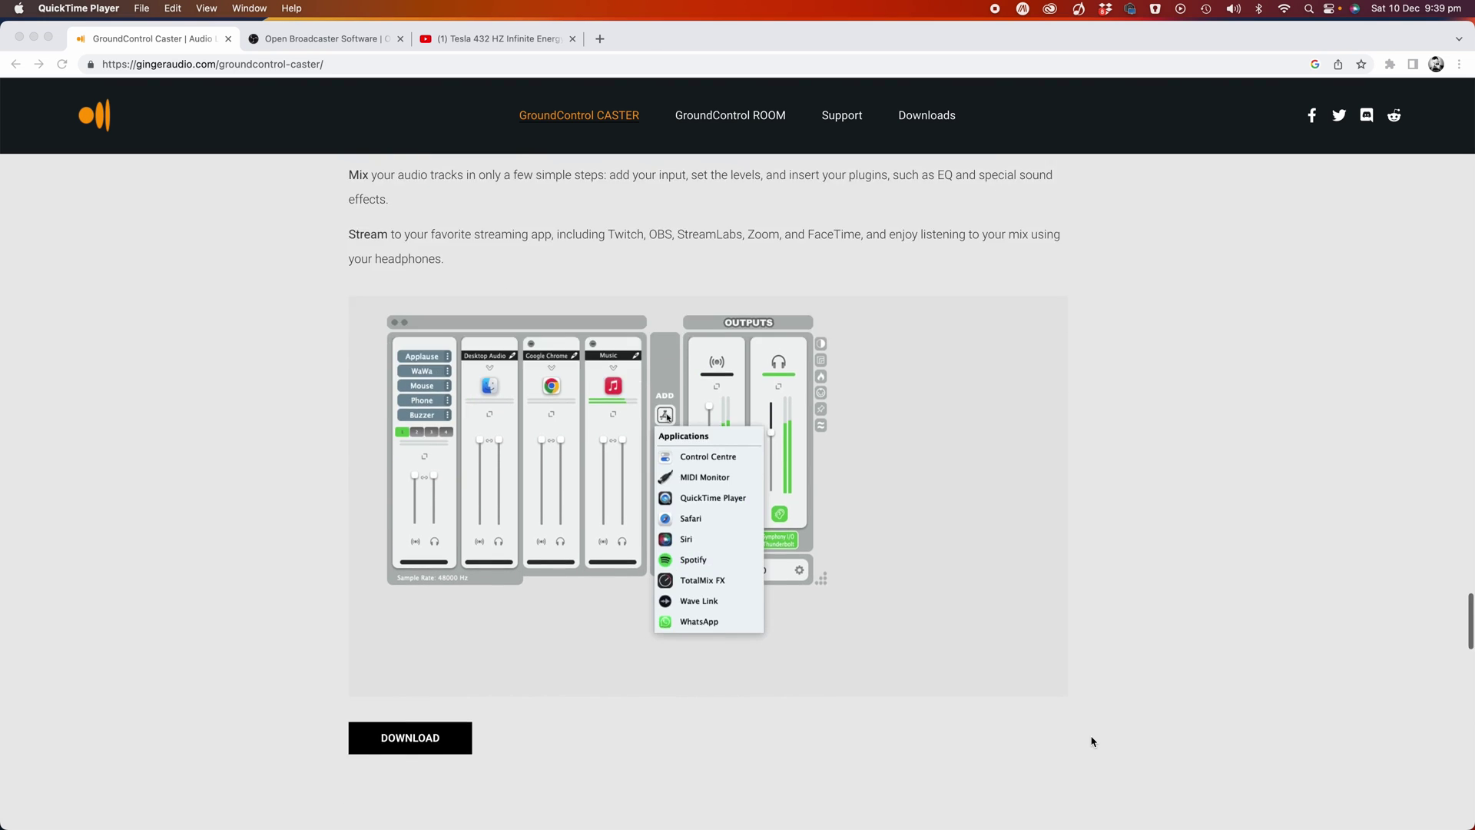
scroll(1093, 742, down, 11)
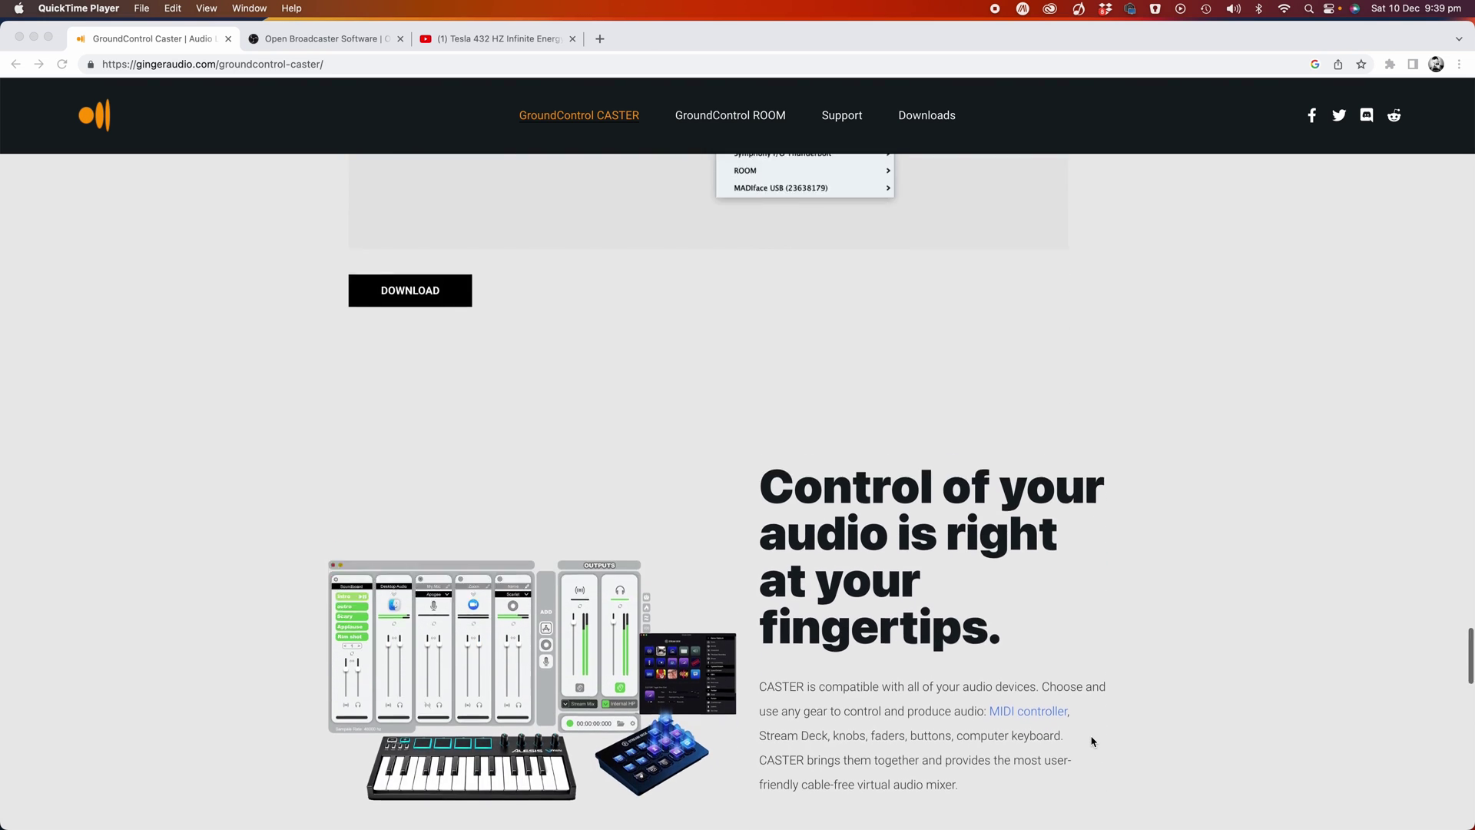
scroll(1093, 742, down, 8)
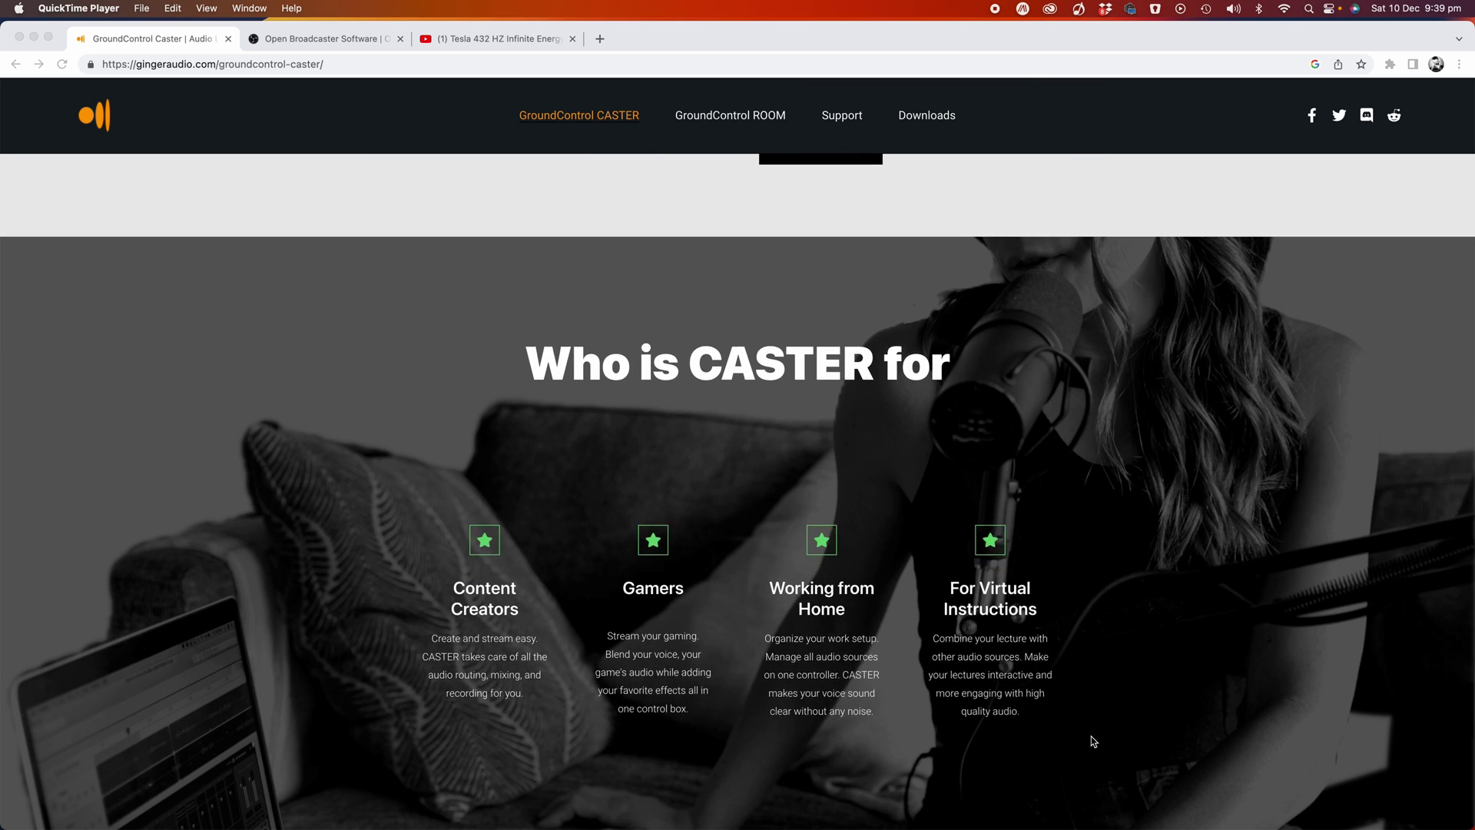
scroll(1093, 742, down, 5)
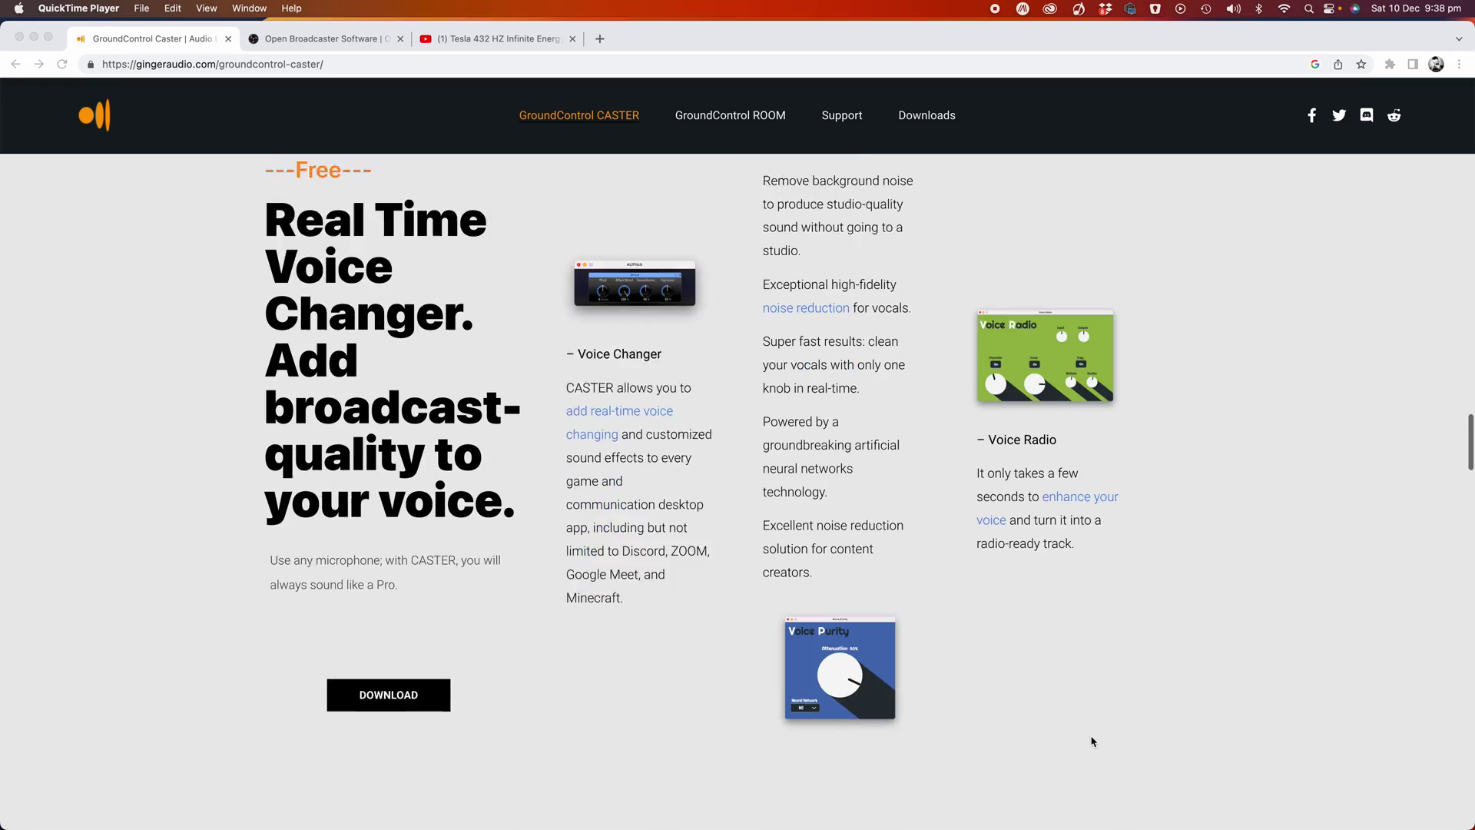
Scroll from Separate Audios down to the free CASTER and $59 CASTER Live pricing cards
scroll(1091, 739, down, 5)
scroll(1091, 739, down, 5)
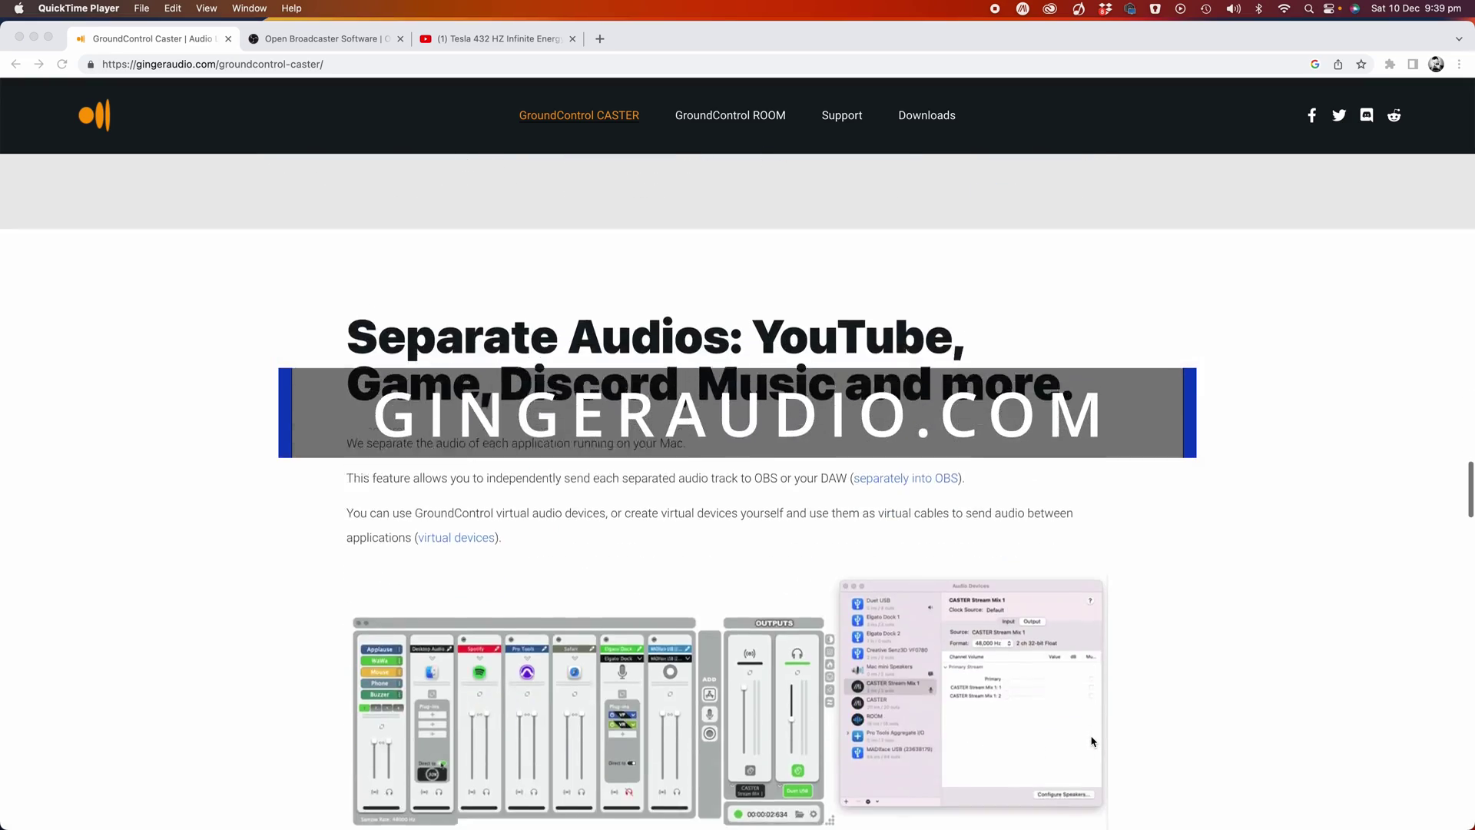
scroll(1092, 742, down, 8)
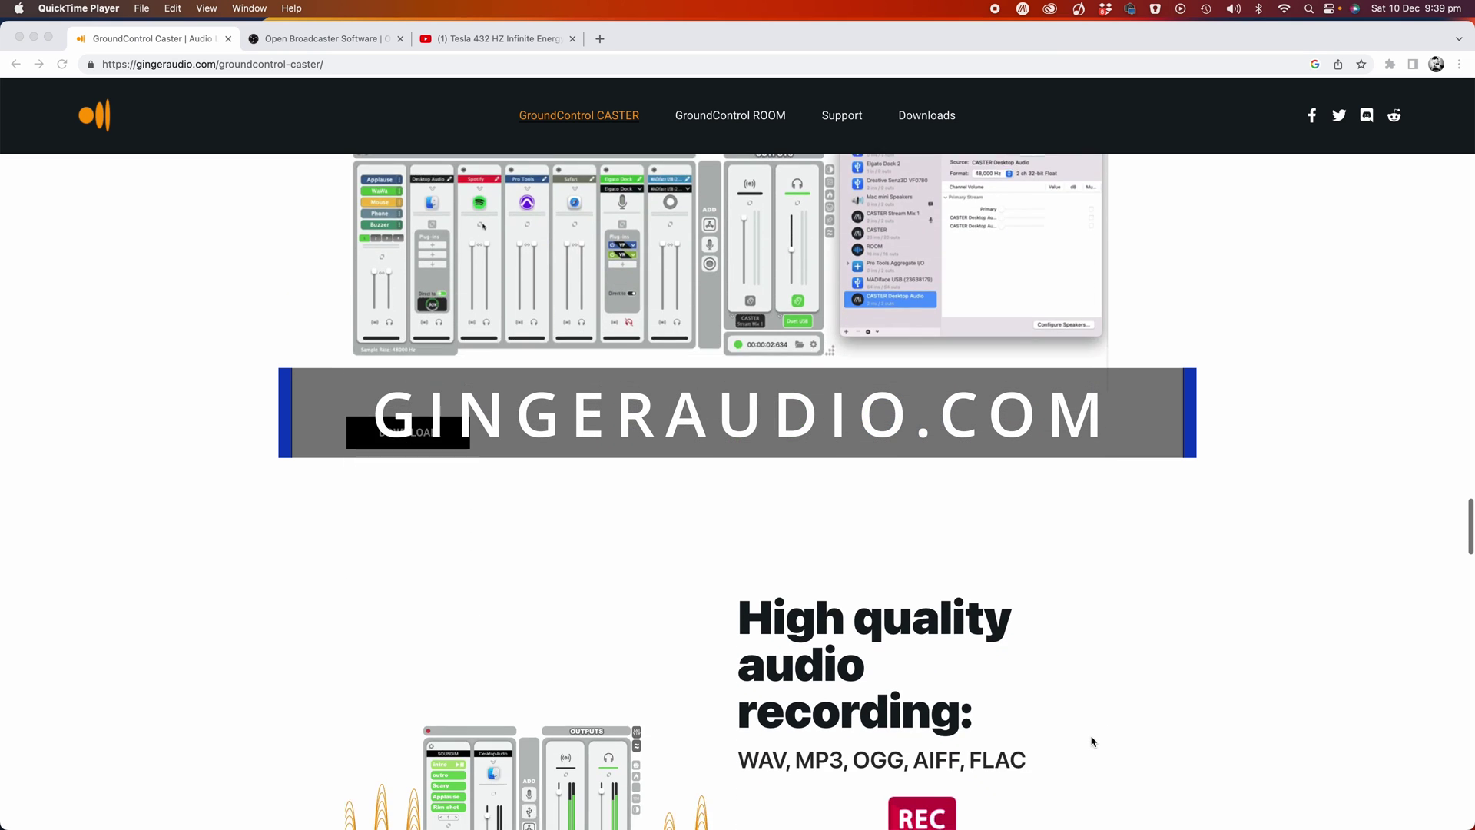
scroll(1092, 741, down, 2)
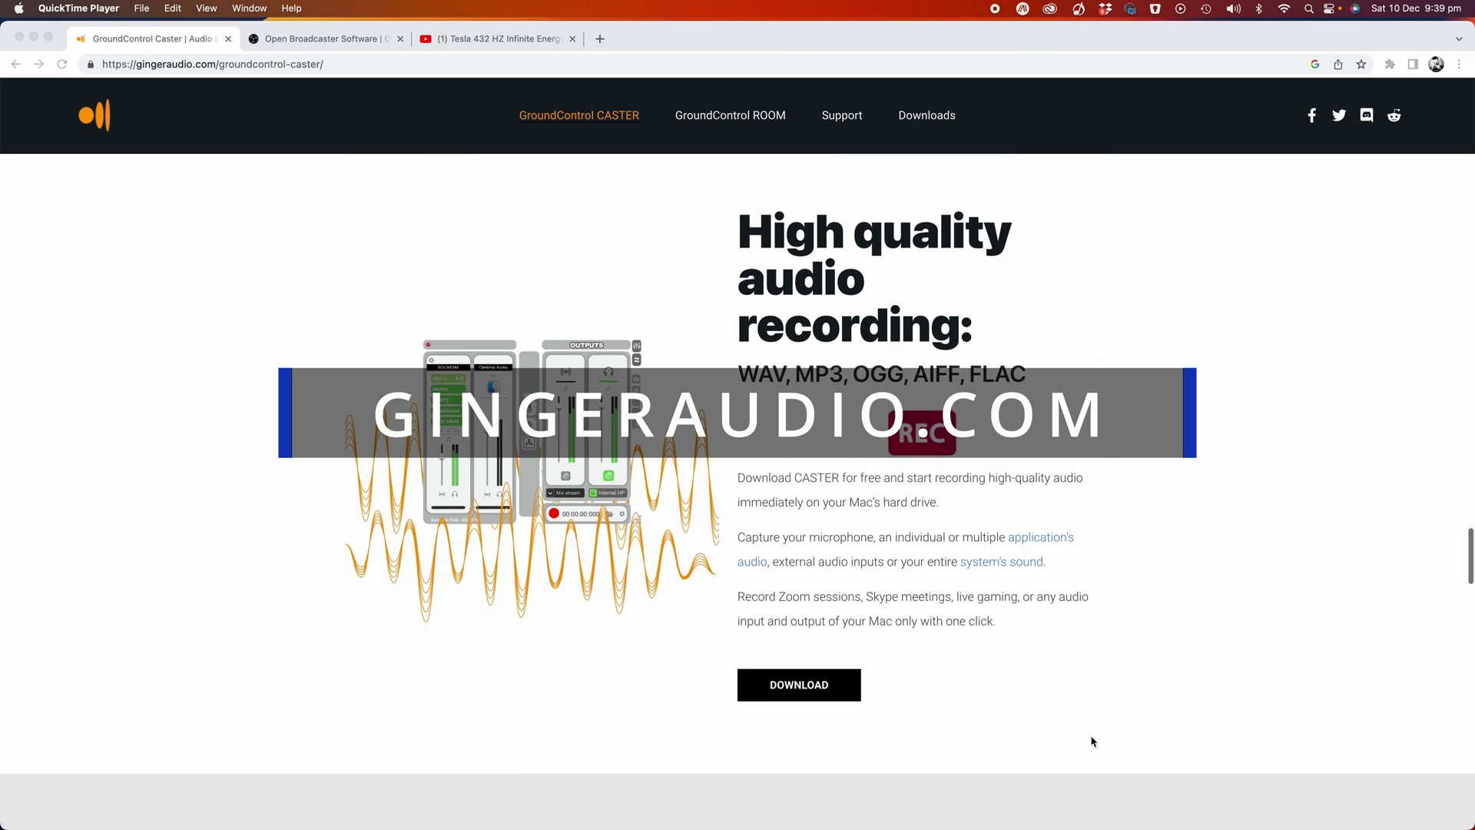
scroll(1092, 741, down, 10)
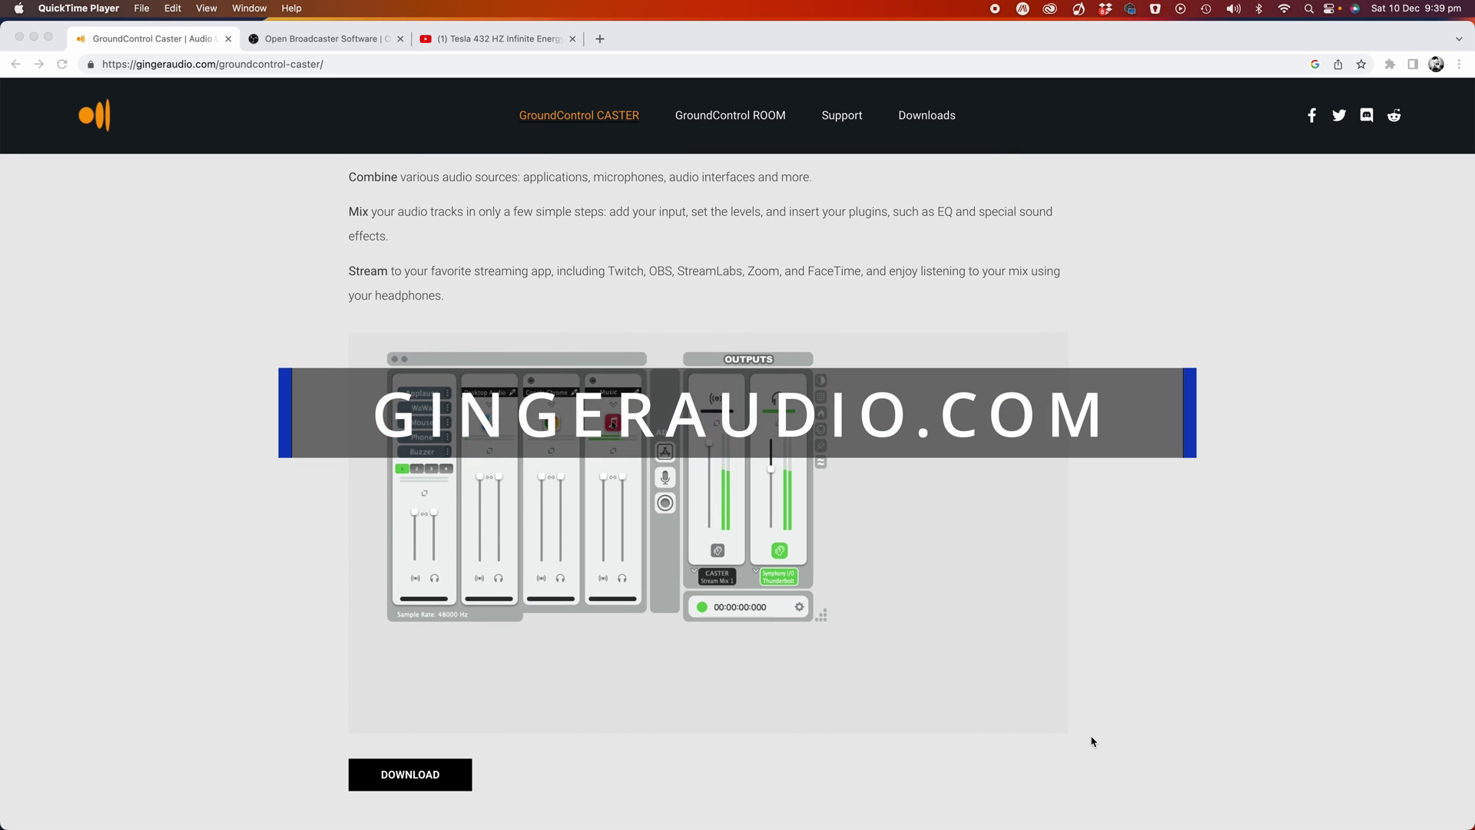
scroll(1093, 741, down, 6)
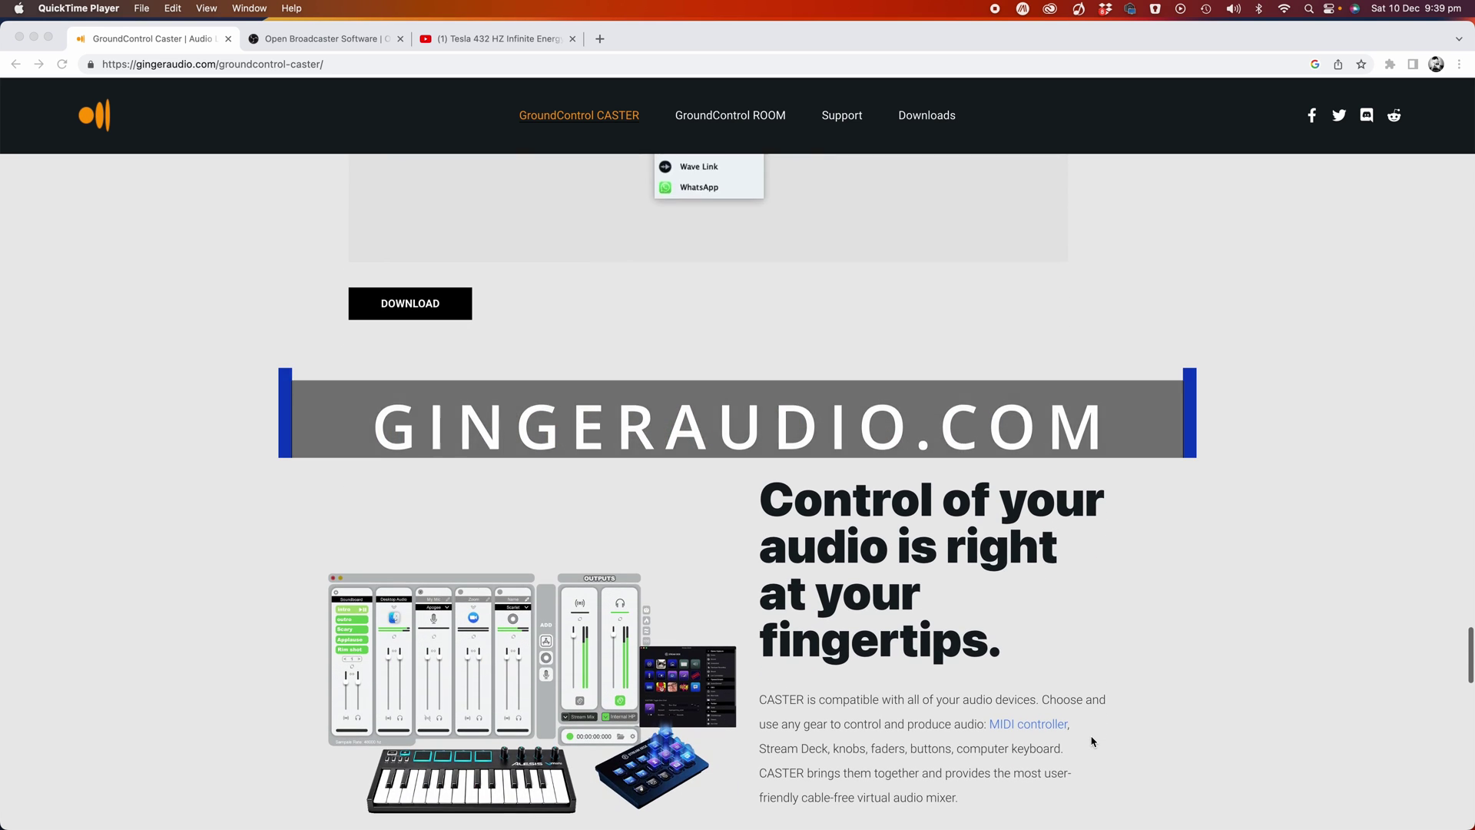
scroll(1093, 741, down, 9)
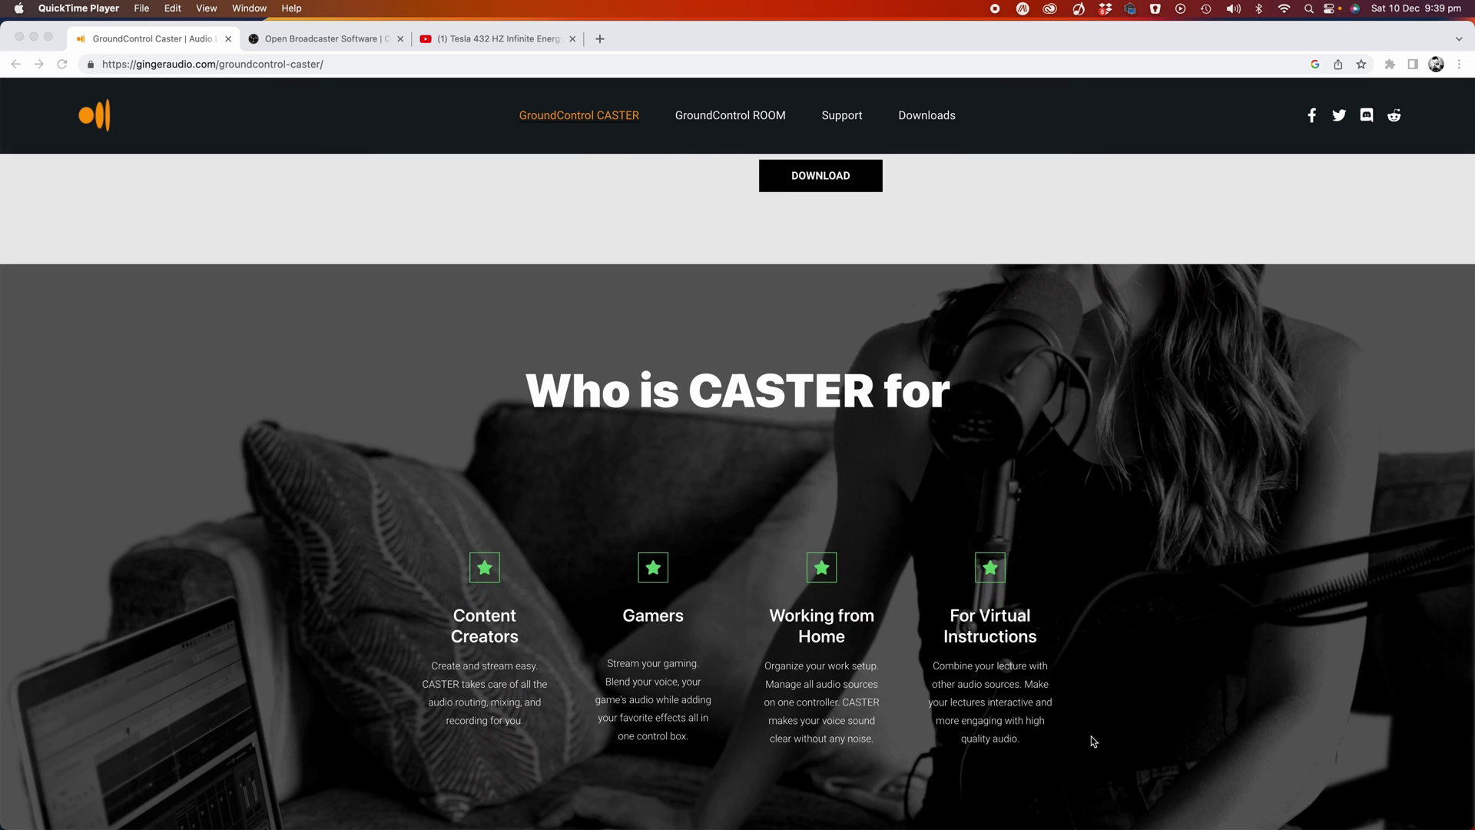
scroll(1092, 741, down, 6)
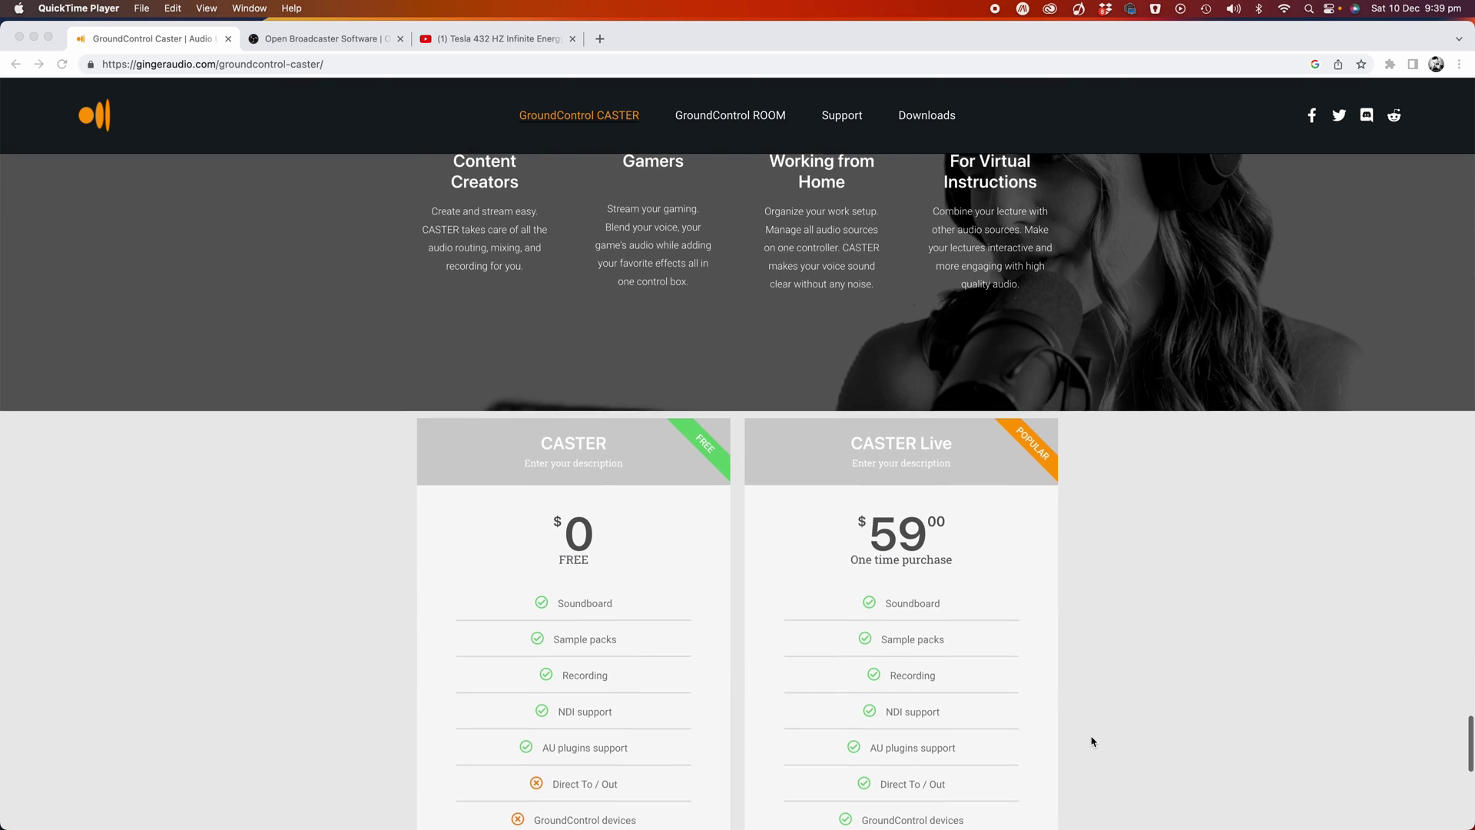
scroll(1092, 742, down, 3)
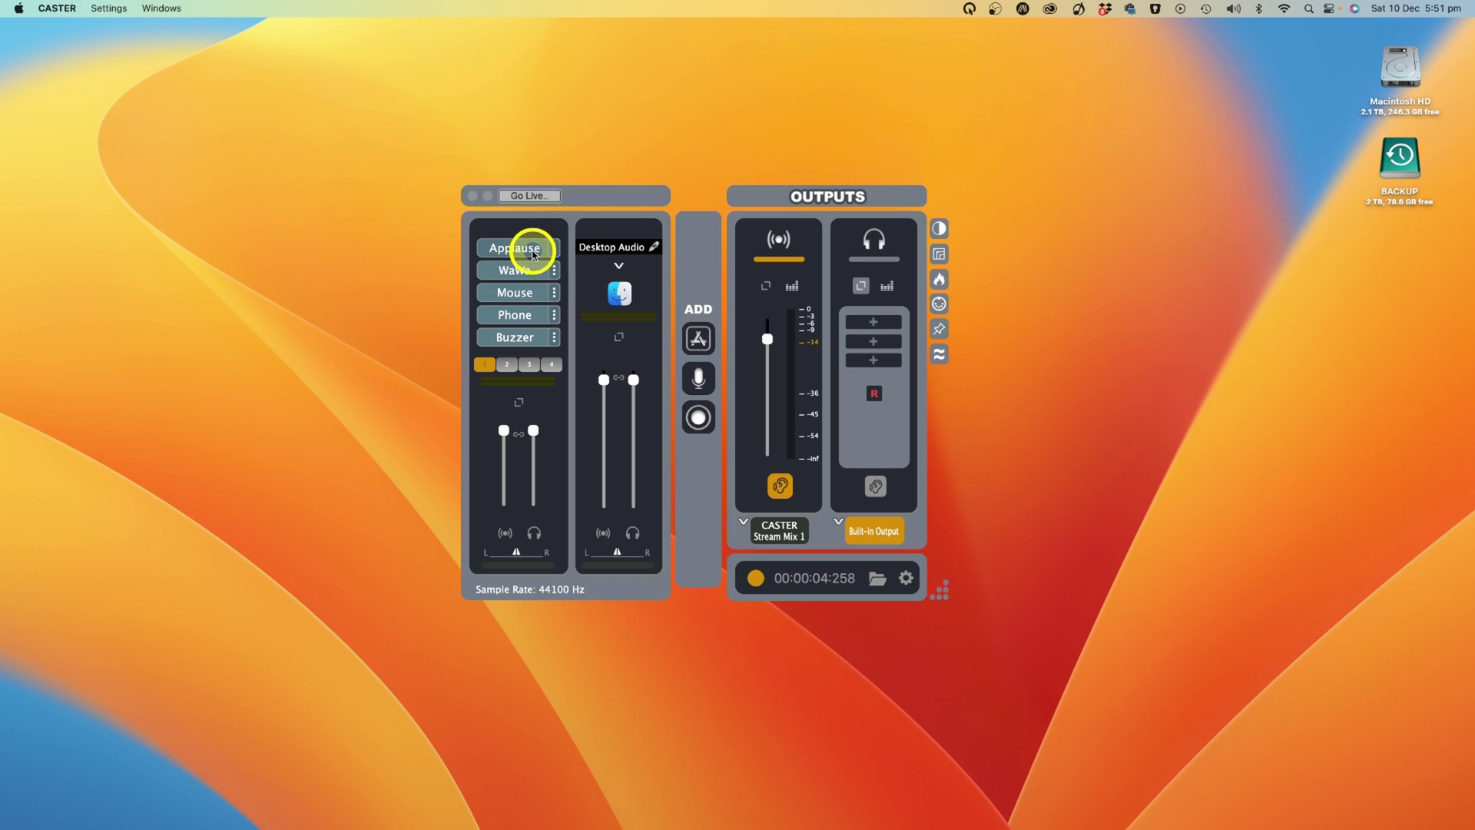
click(528, 338)
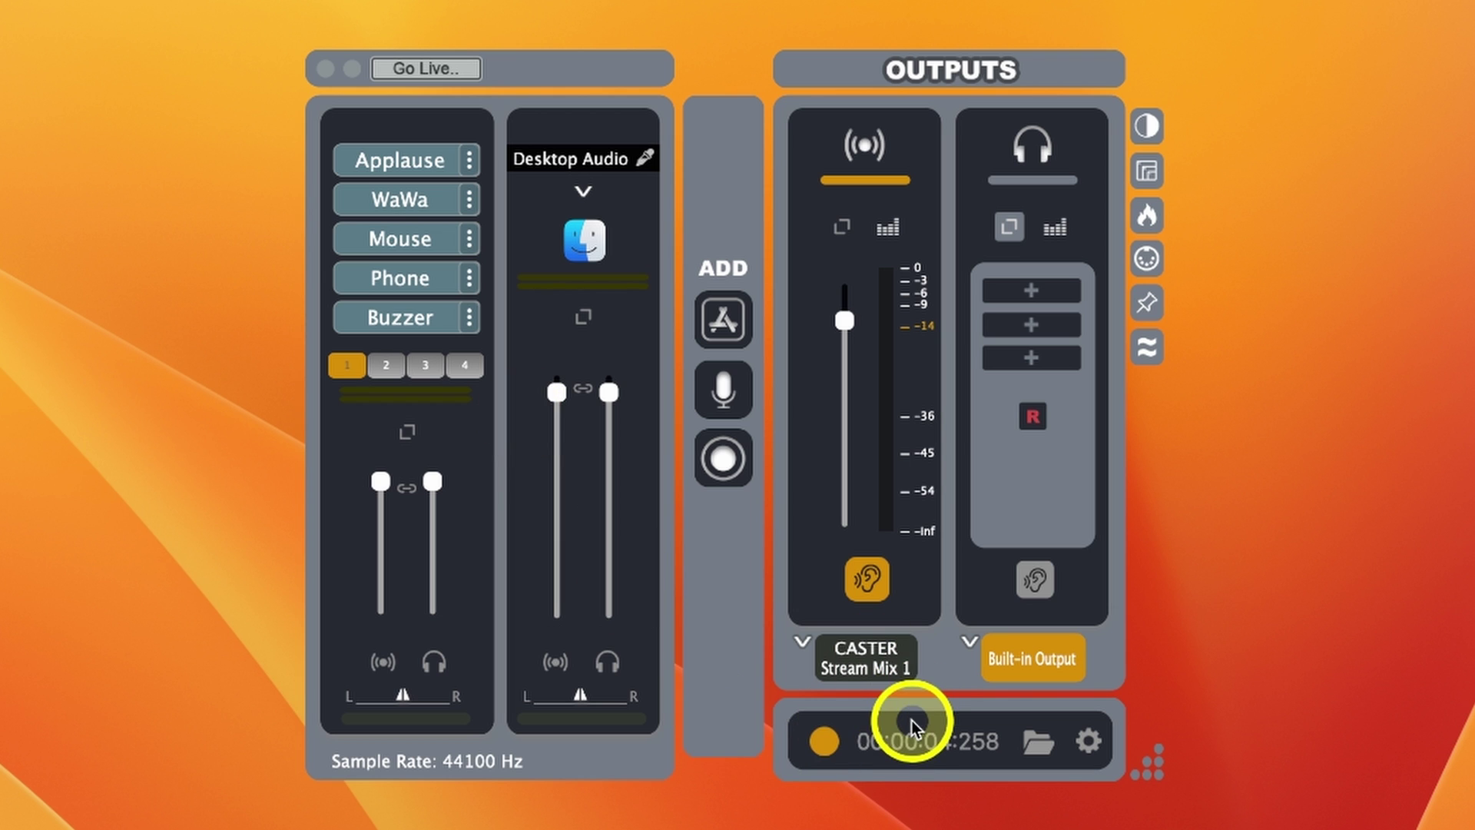
click(387, 365)
click(427, 365)
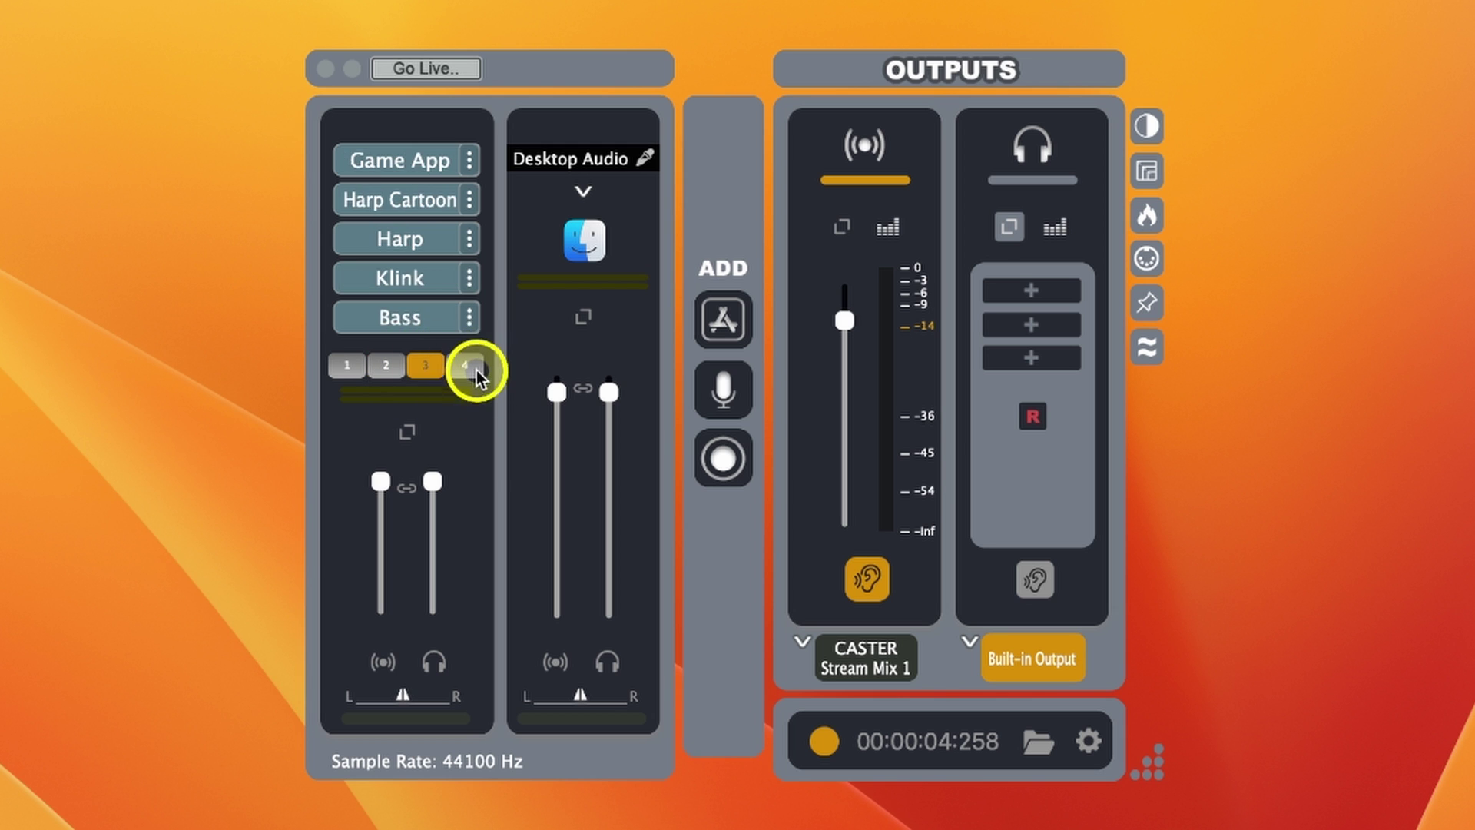
click(474, 371)
click(418, 366)
click(383, 369)
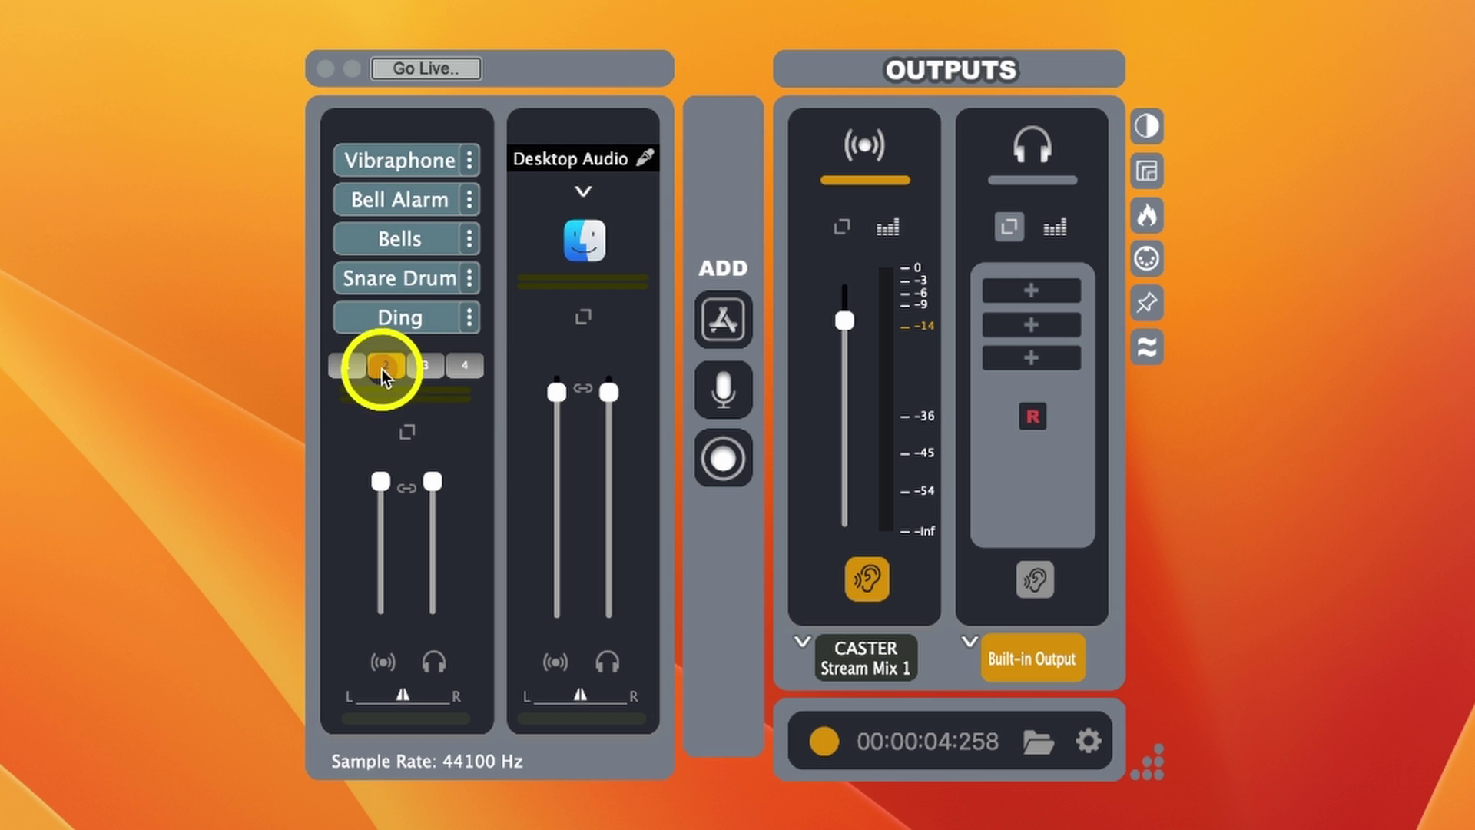
click(347, 366)
mouse_move(434, 592)
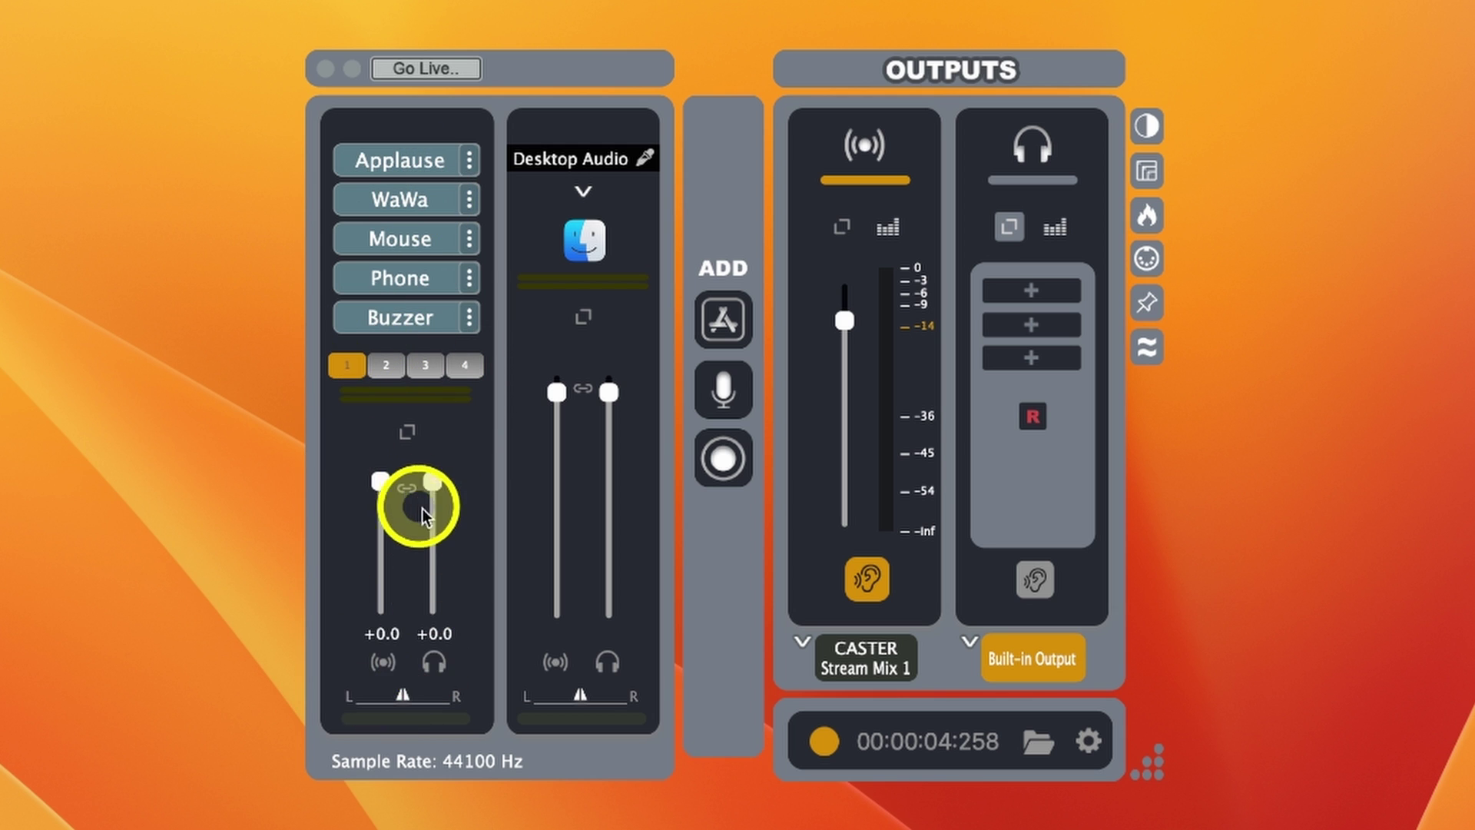
mouse_move(557, 434)
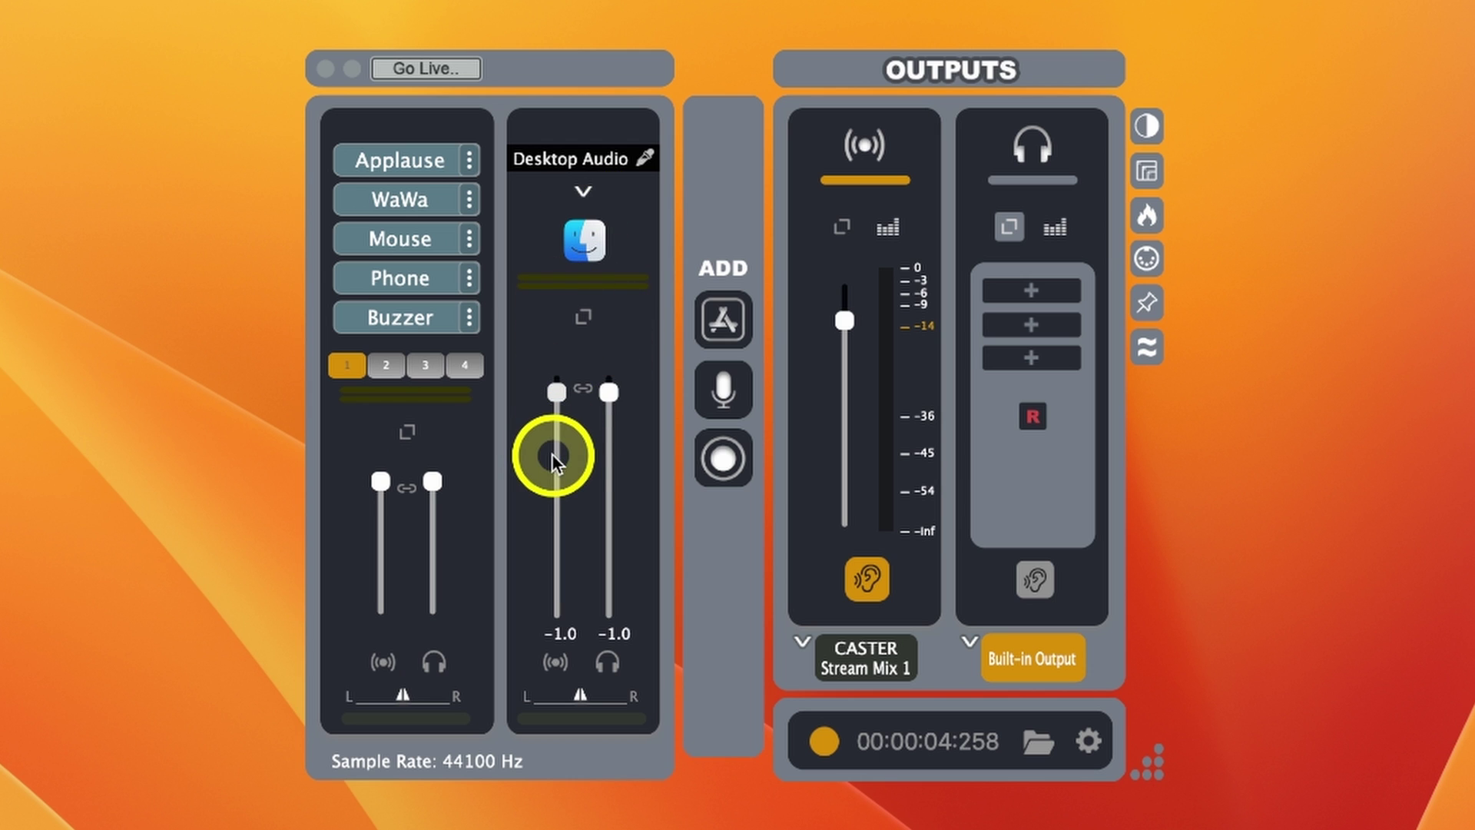
Change CASTER's second track source from Adobe Premiere back to Desktop Audio
click(585, 192)
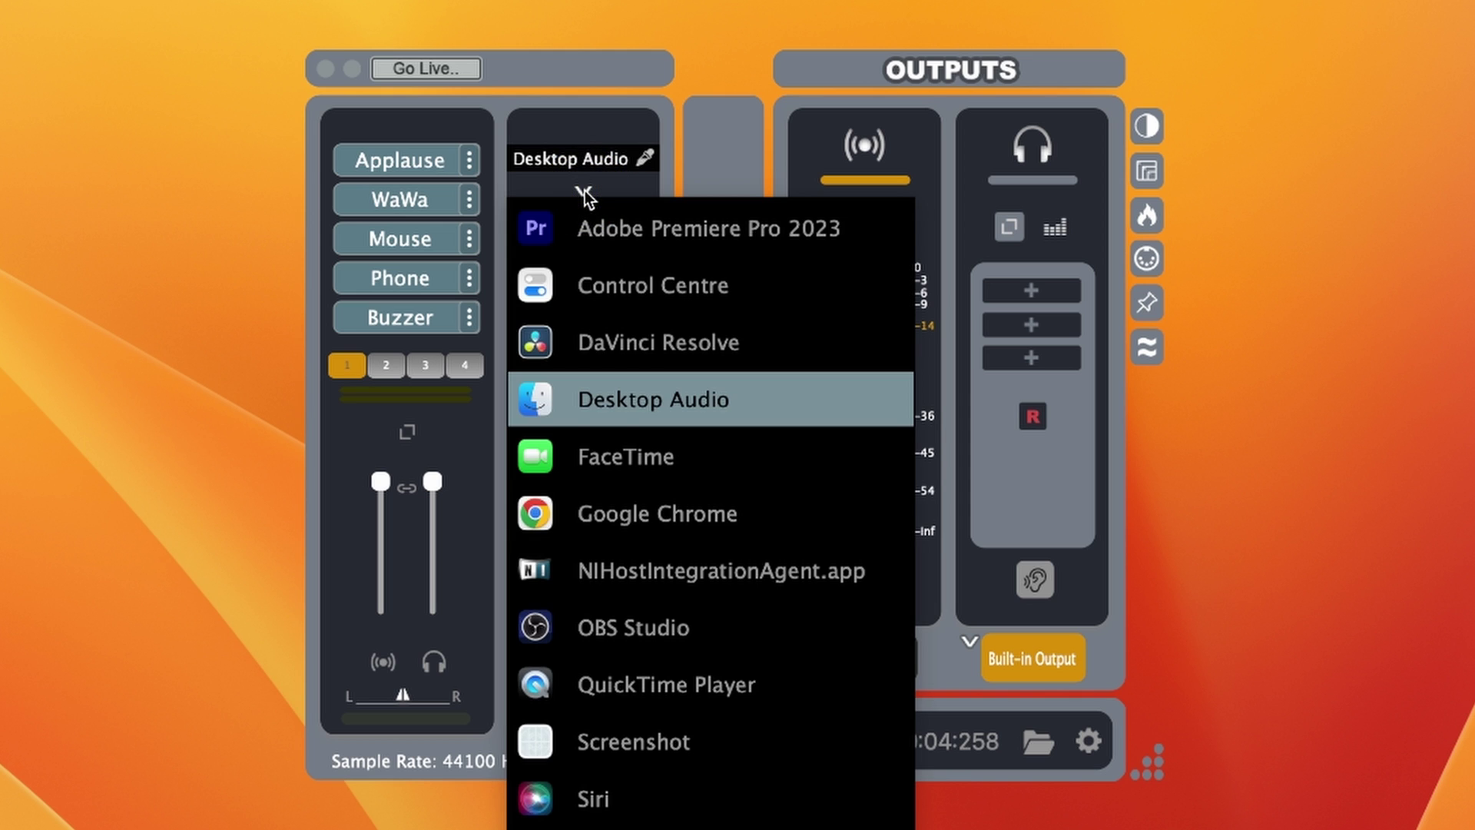
drag(585, 196, 777, 252)
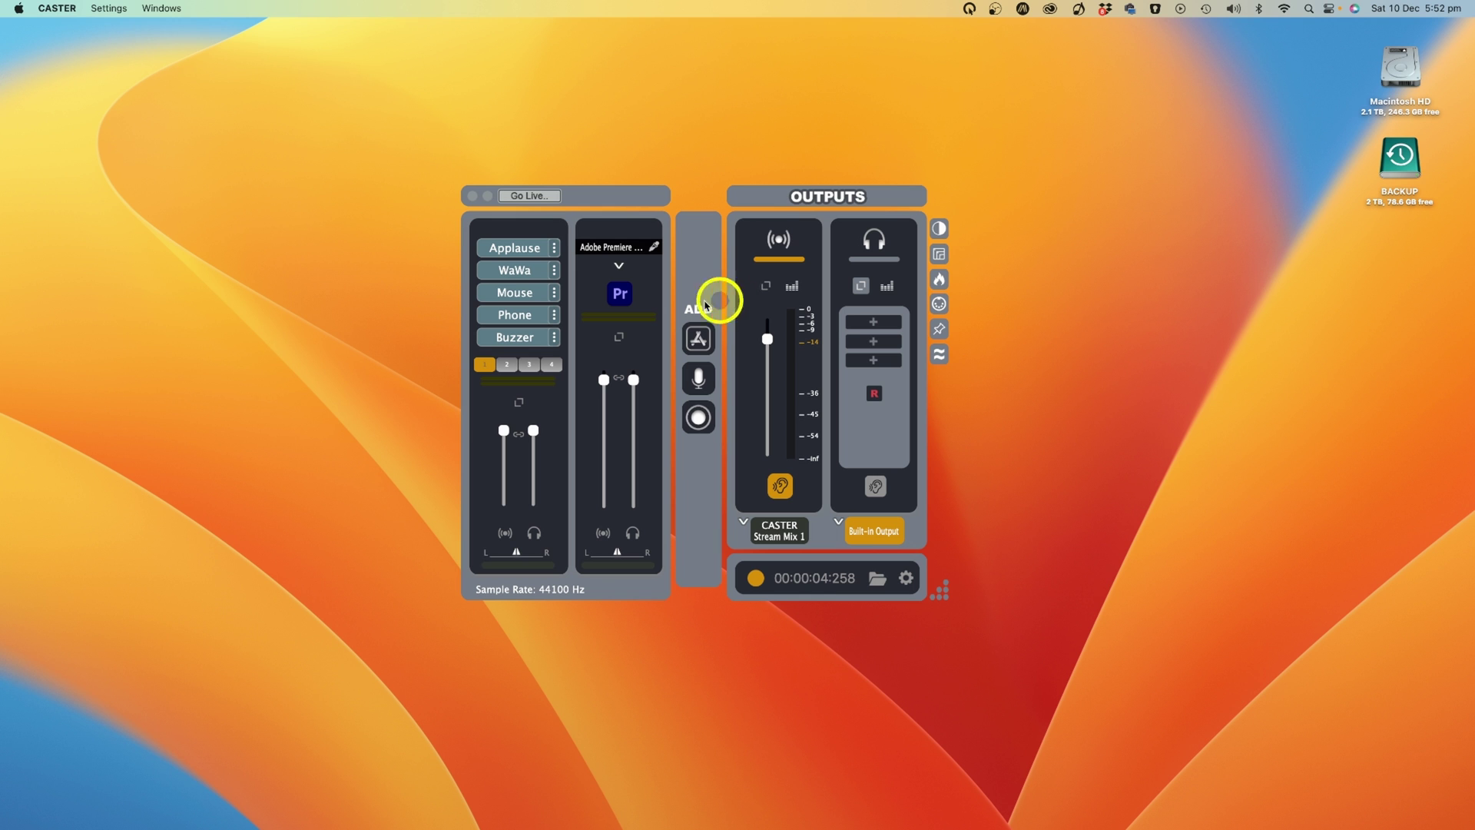
click(620, 270)
click(669, 384)
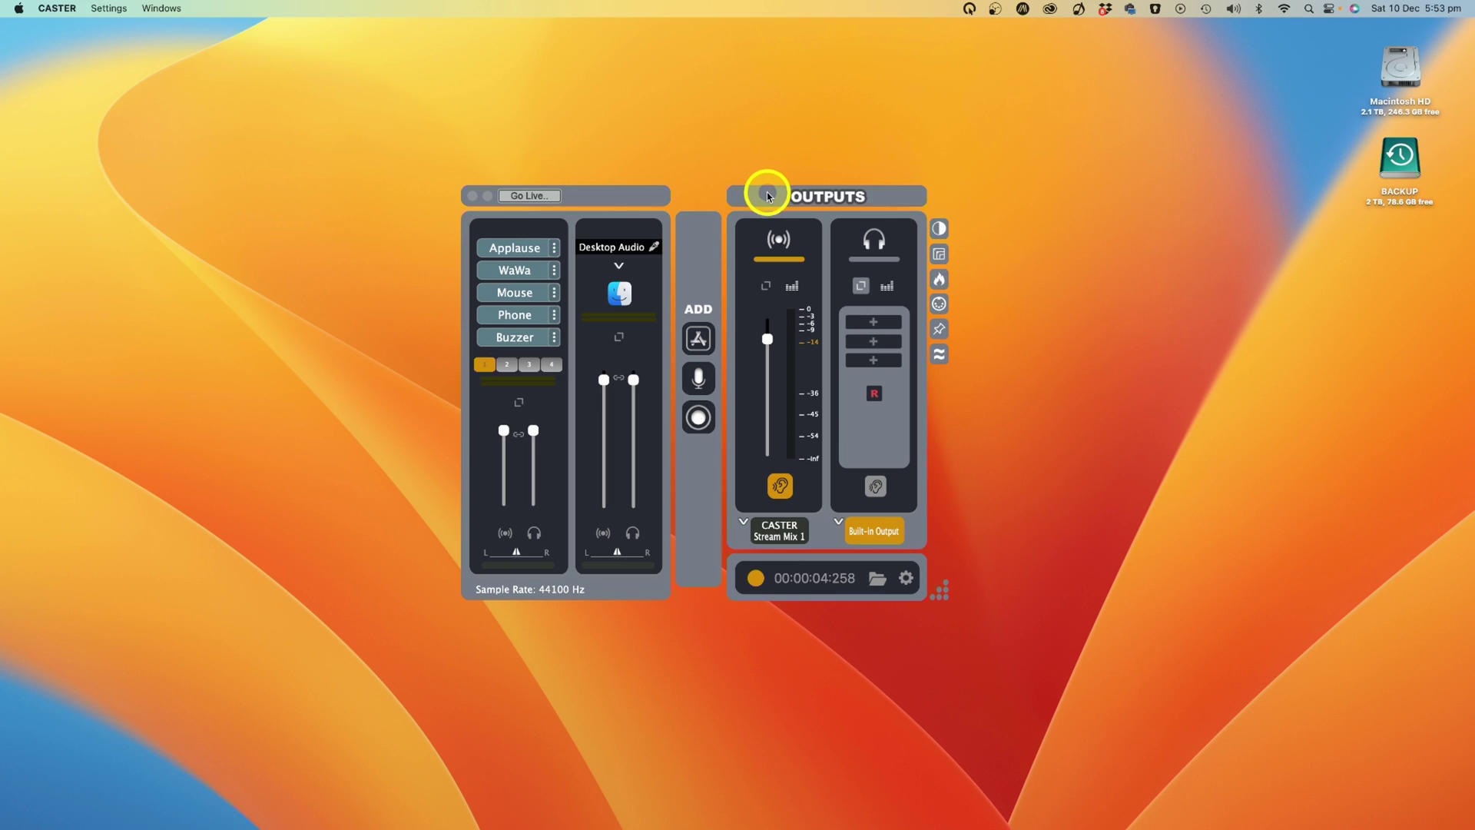
Move the CASTER mixer to the right side of the screen and bring Chrome forward
drag(838, 73, 1335, 78)
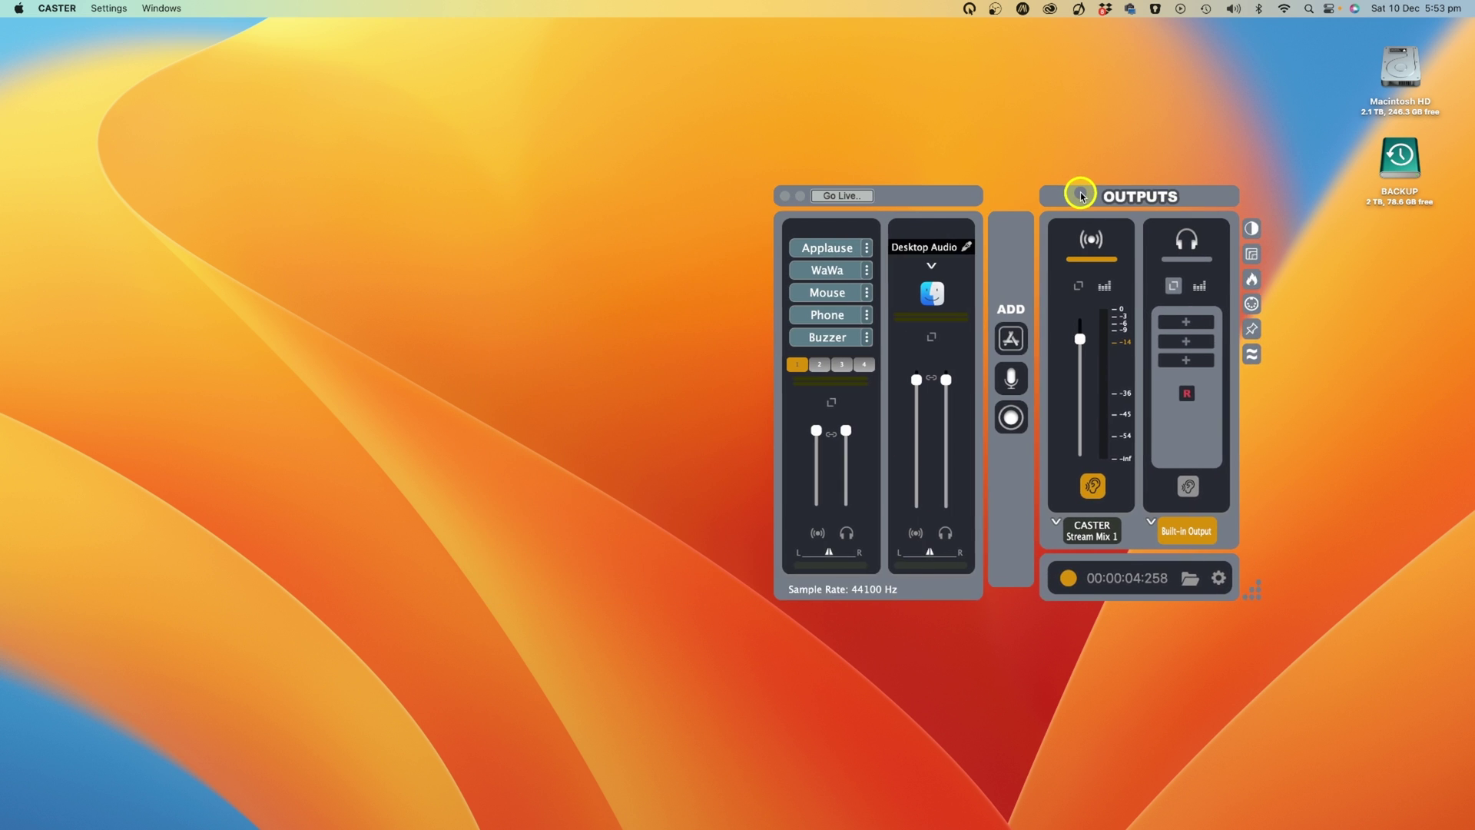
drag(1080, 195, 1109, 187)
mouse_move(504, 817)
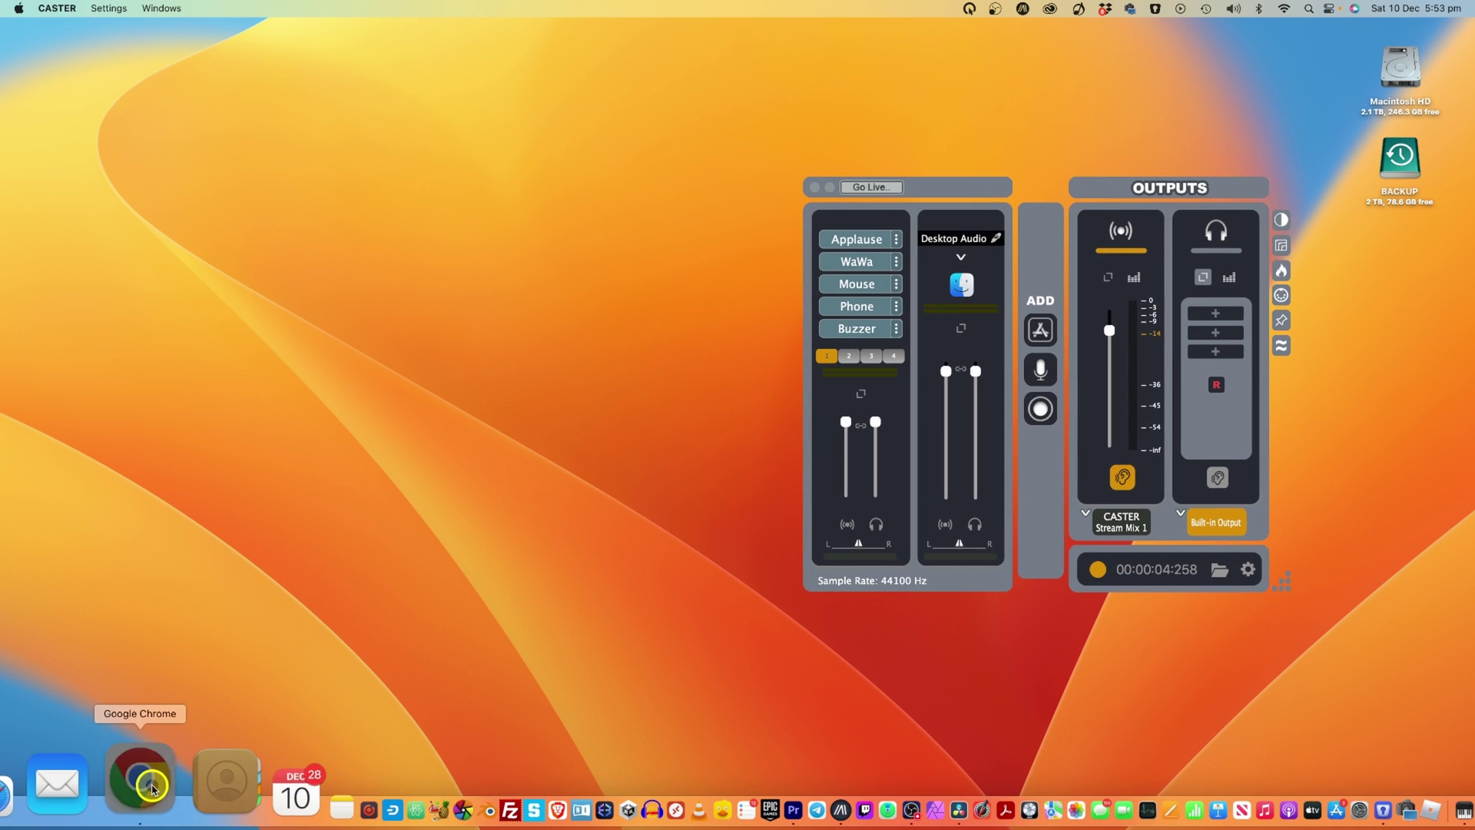
click(151, 787)
Resize the Chrome window and switch to the YouTube meditation music tab
drag(1053, 694, 778, 683)
click(396, 65)
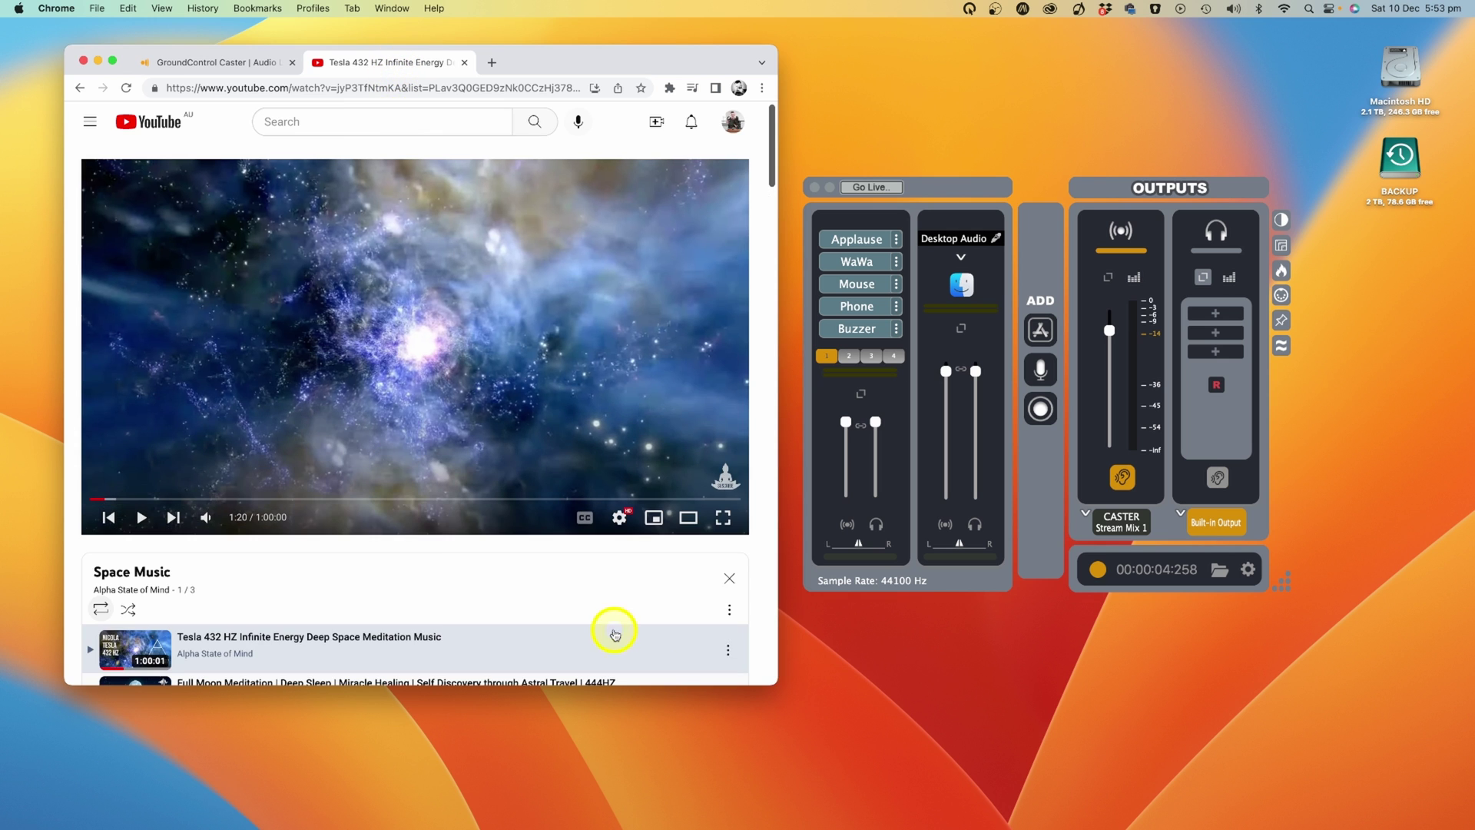
drag(773, 681, 778, 596)
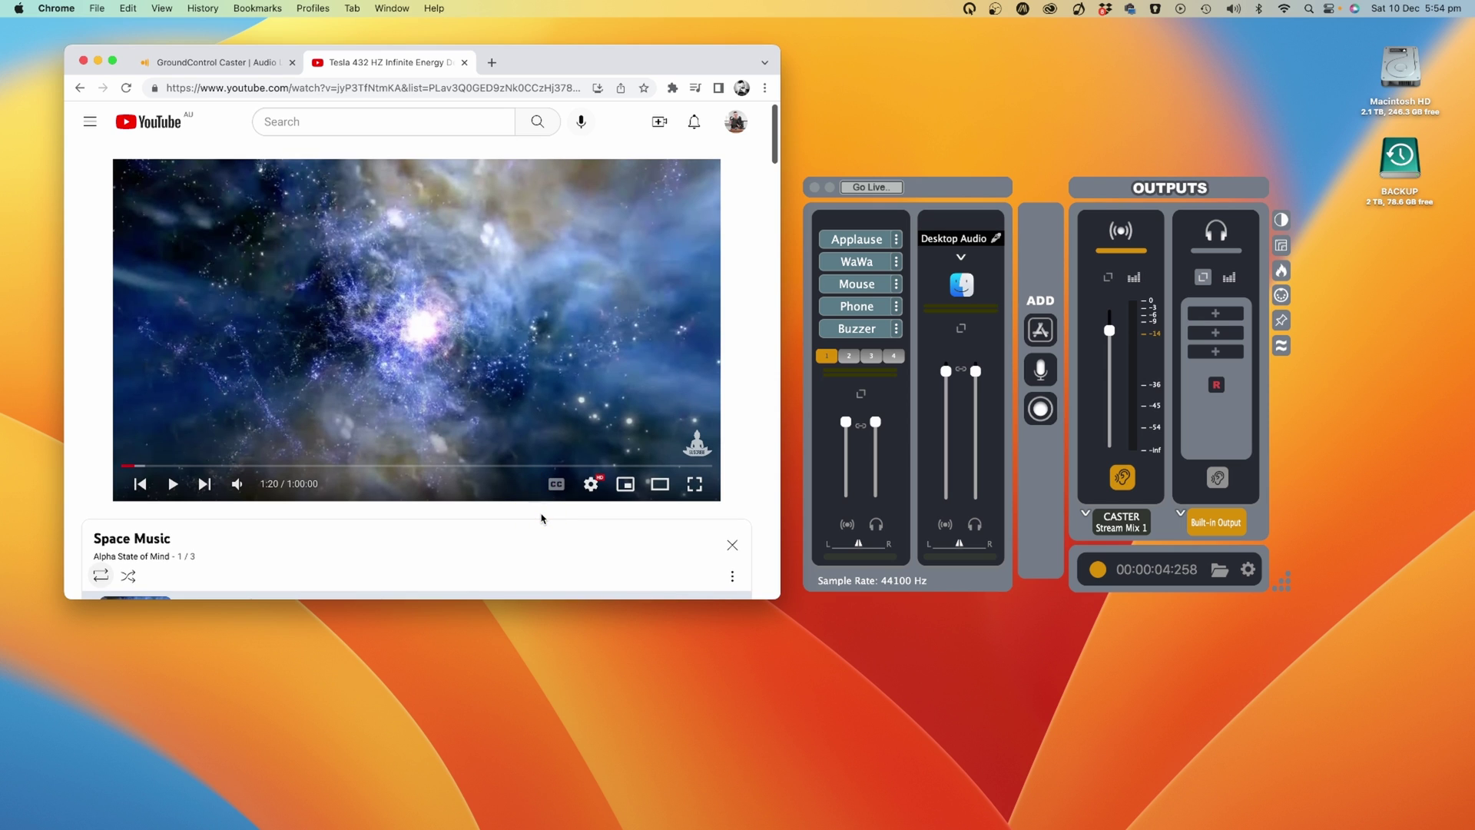
click(709, 489)
drag(778, 600, 780, 675)
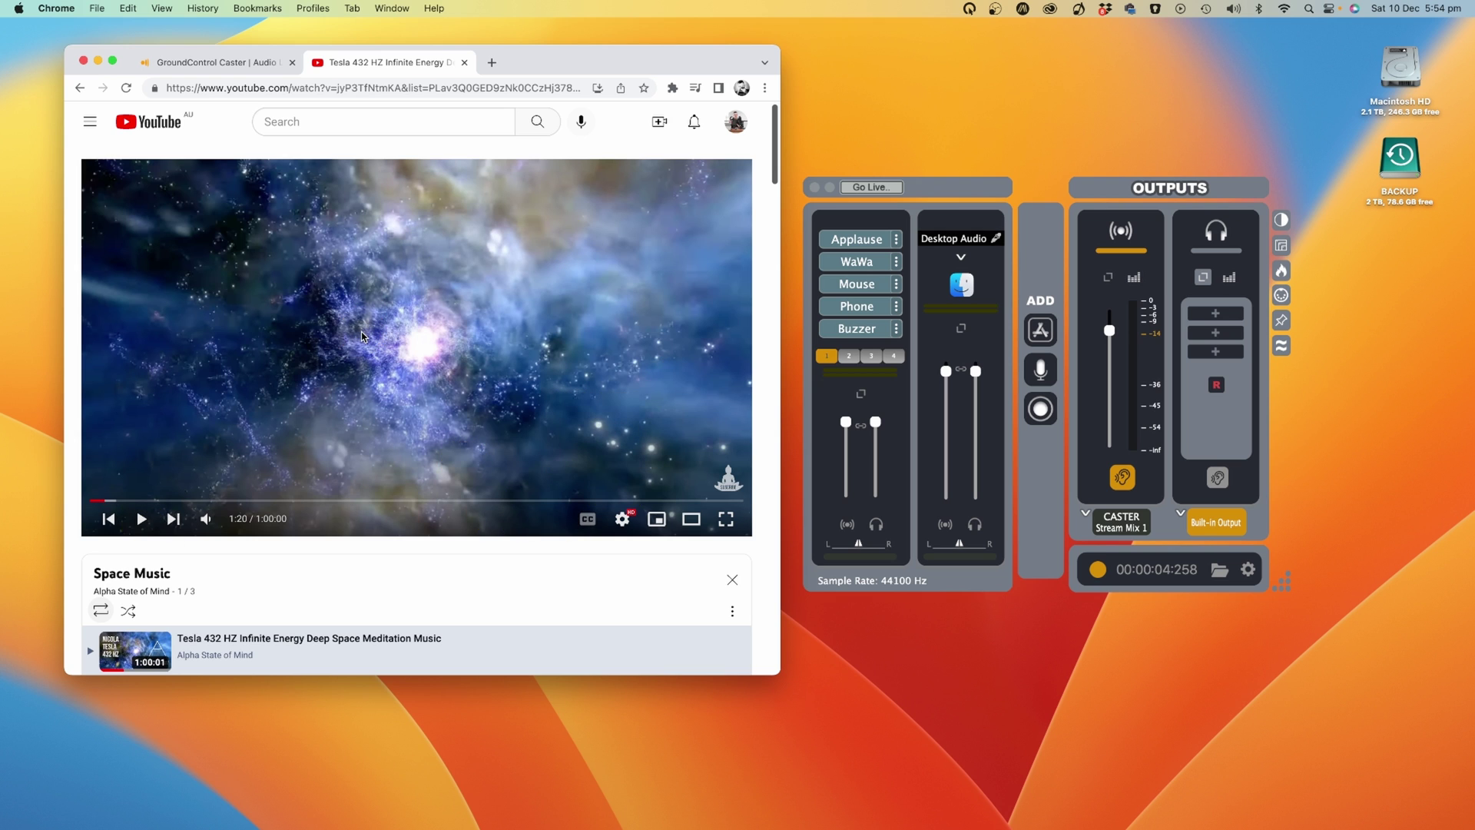
Play the meditation video and adjust CASTER's Desktop Audio volume slider down and back up
click(138, 522)
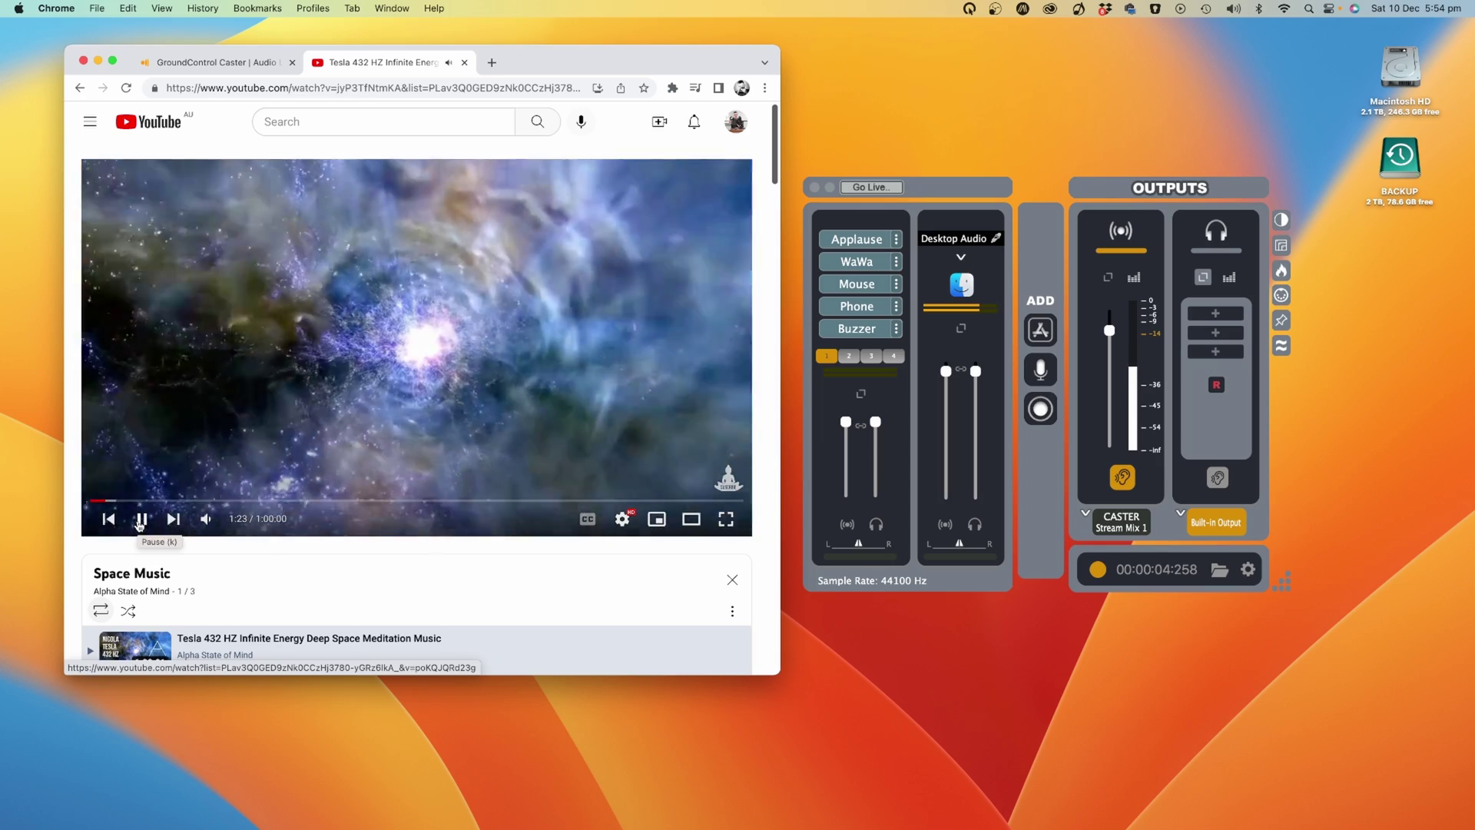
click(1042, 333)
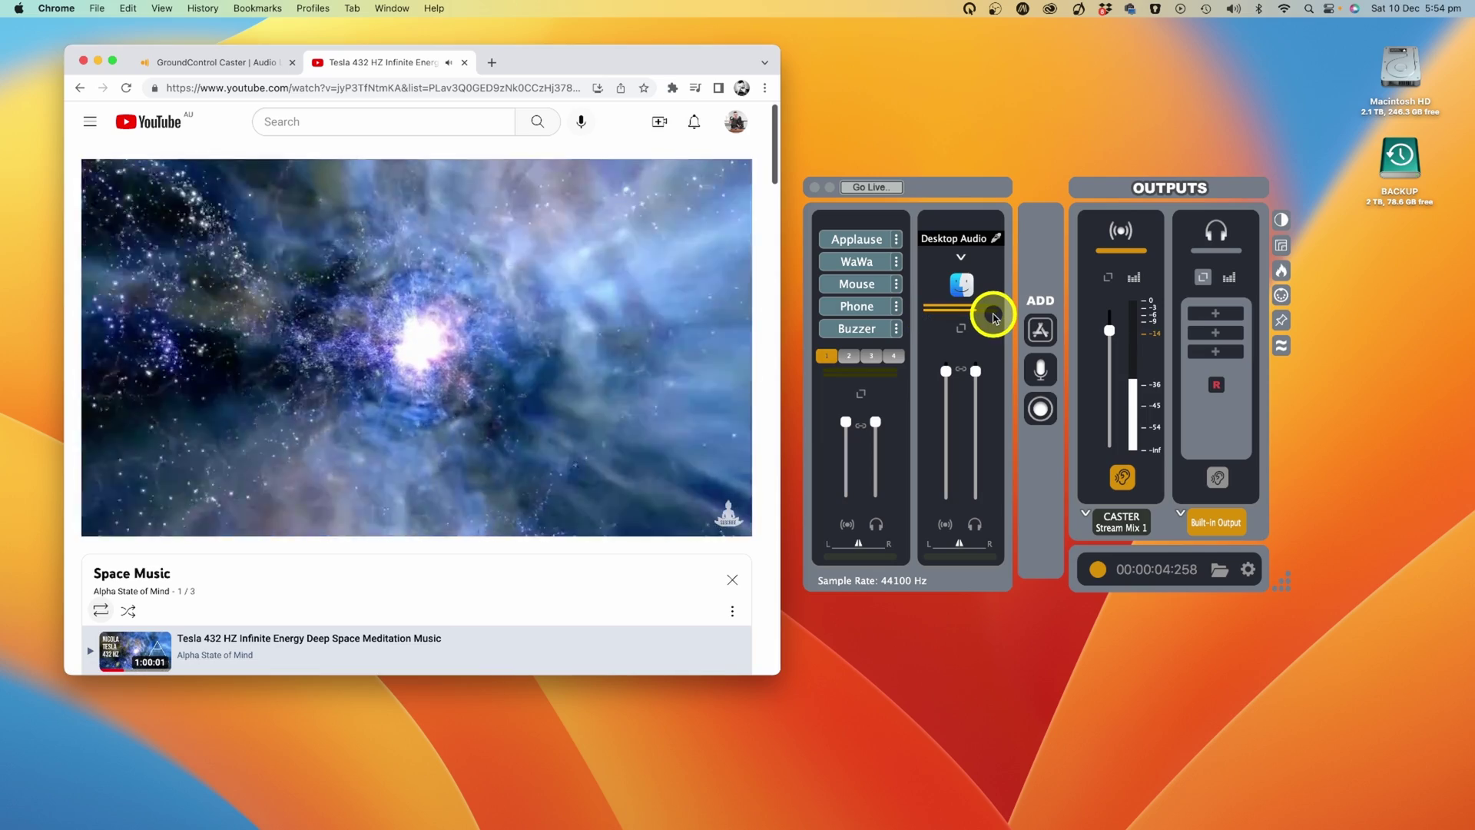
drag(993, 318, 960, 317)
click(969, 317)
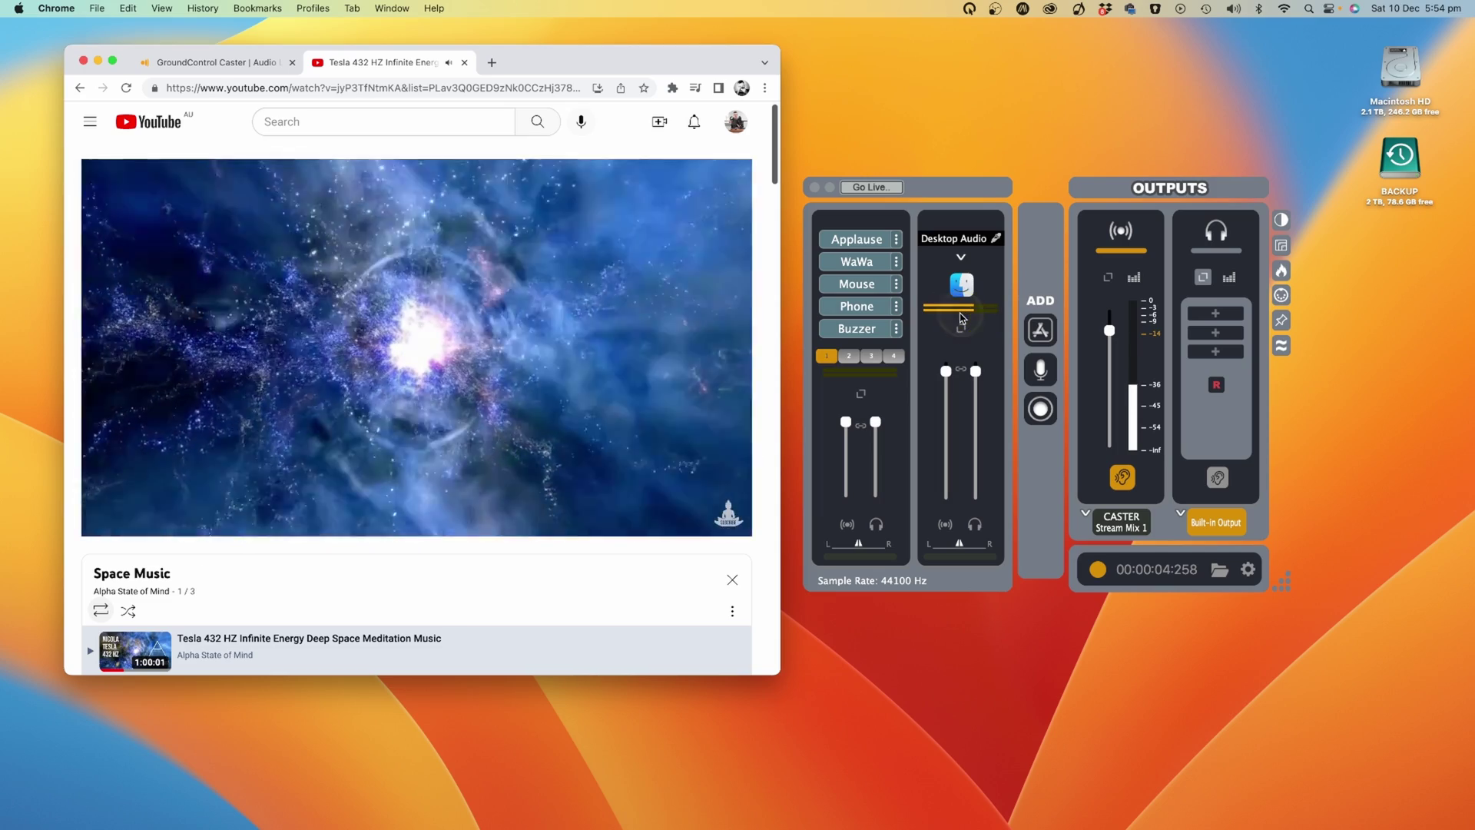
Set CASTER's Desktop Audio faders to -1.4 dB, with Stream Mix 1 near -3.8 dB
click(846, 443)
click(944, 369)
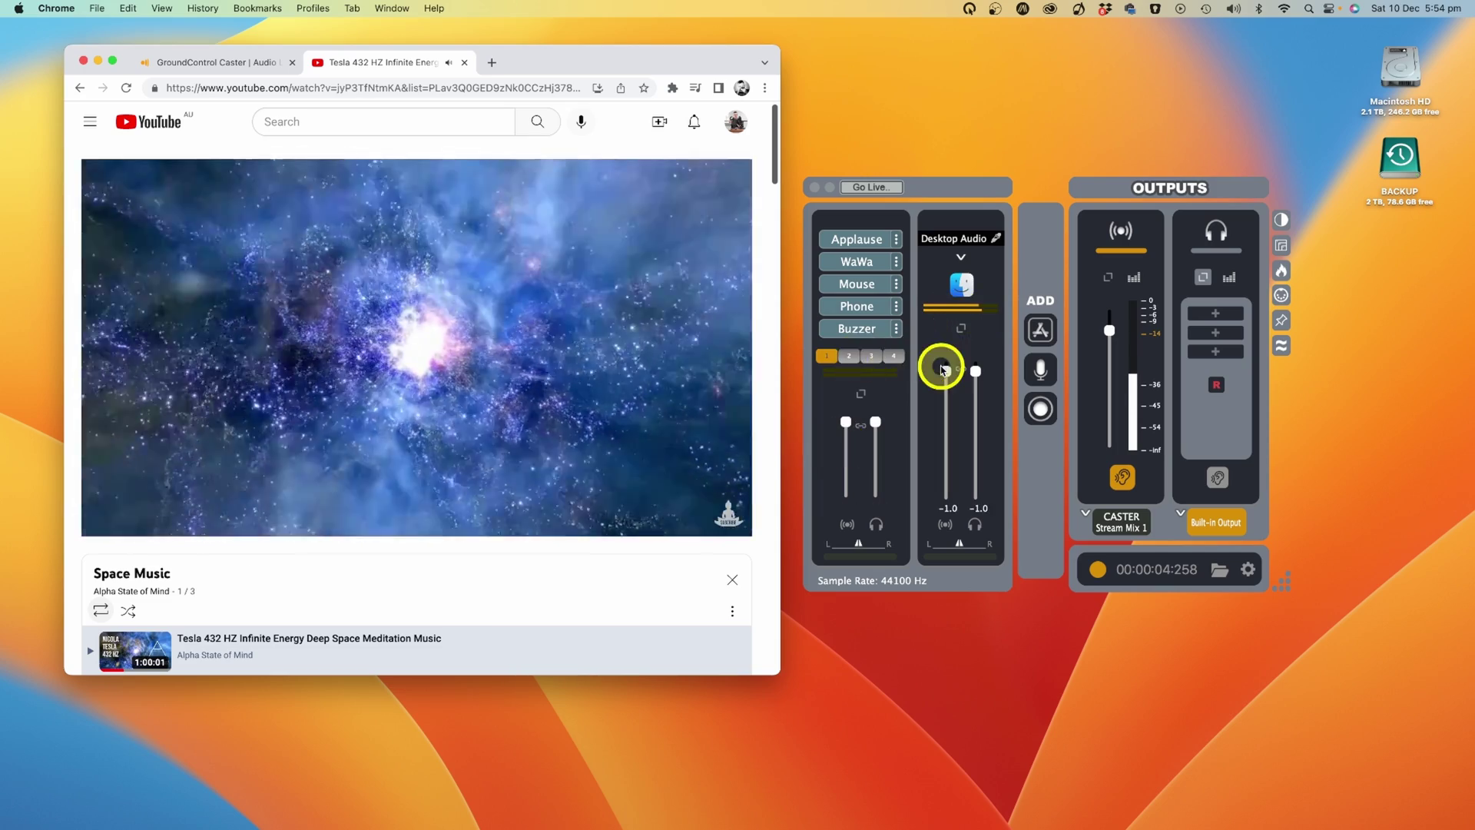
click(1107, 404)
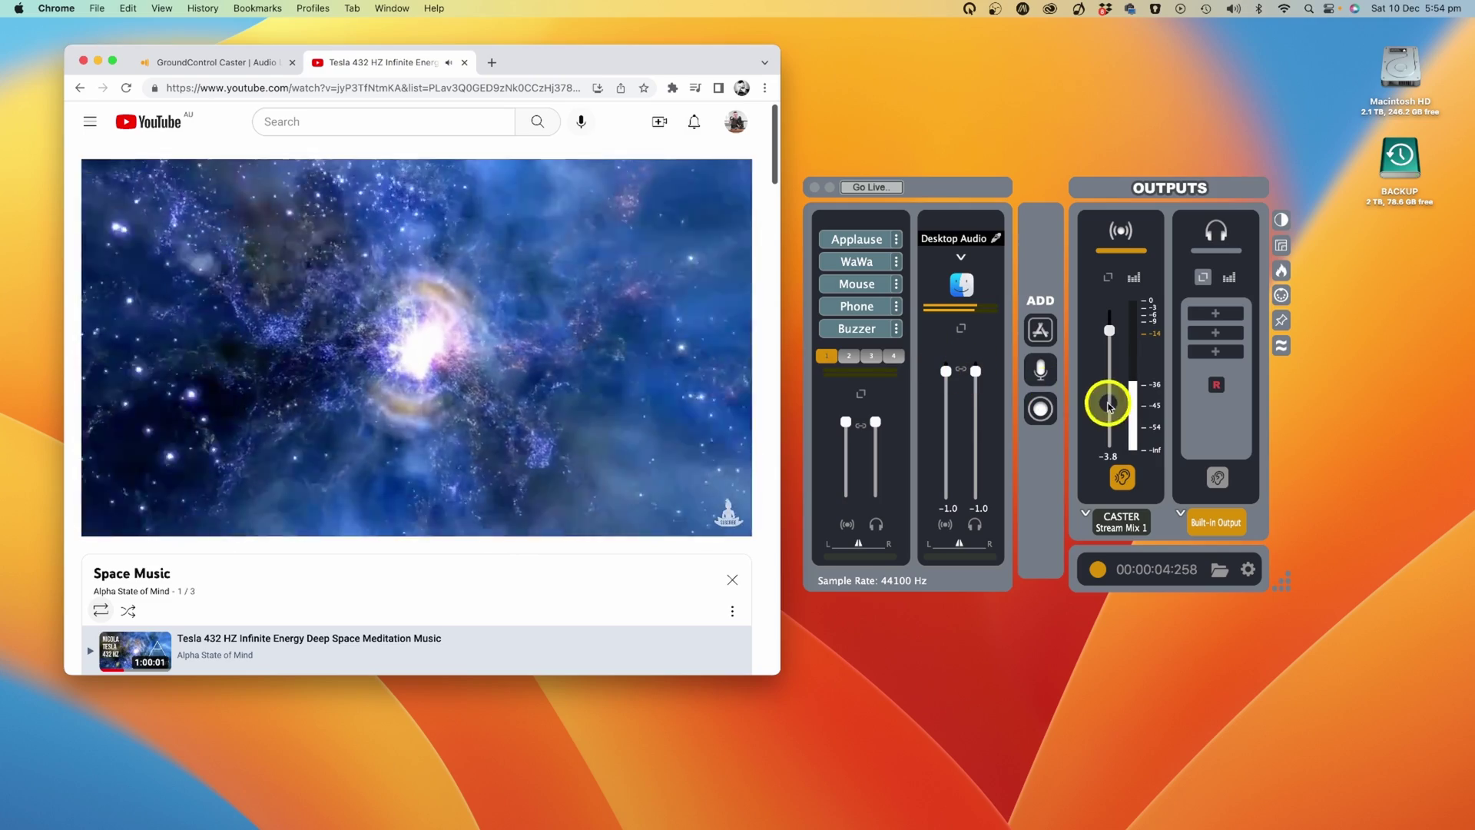
click(1130, 281)
click(1132, 342)
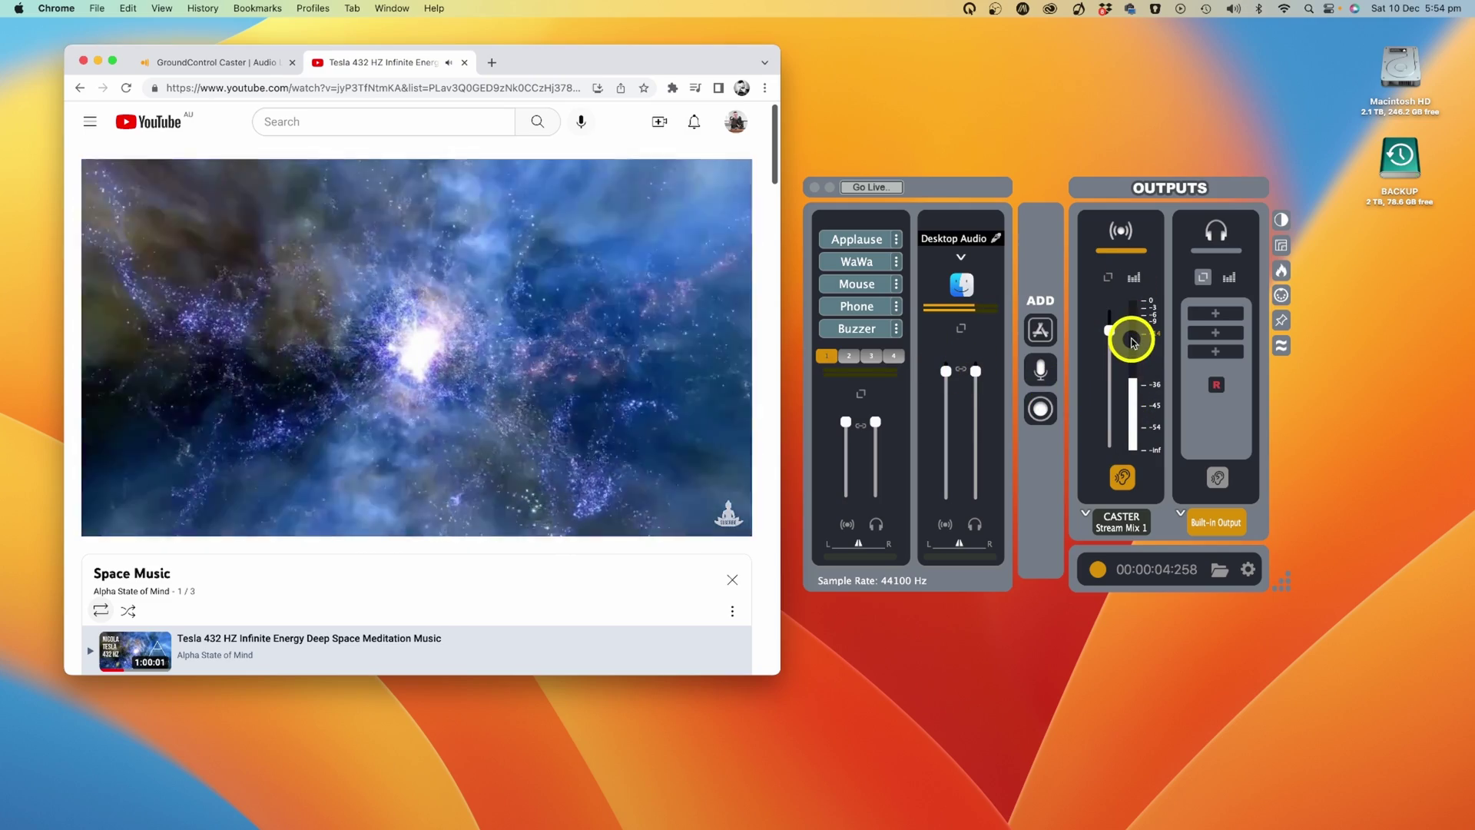
drag(1132, 342, 1132, 446)
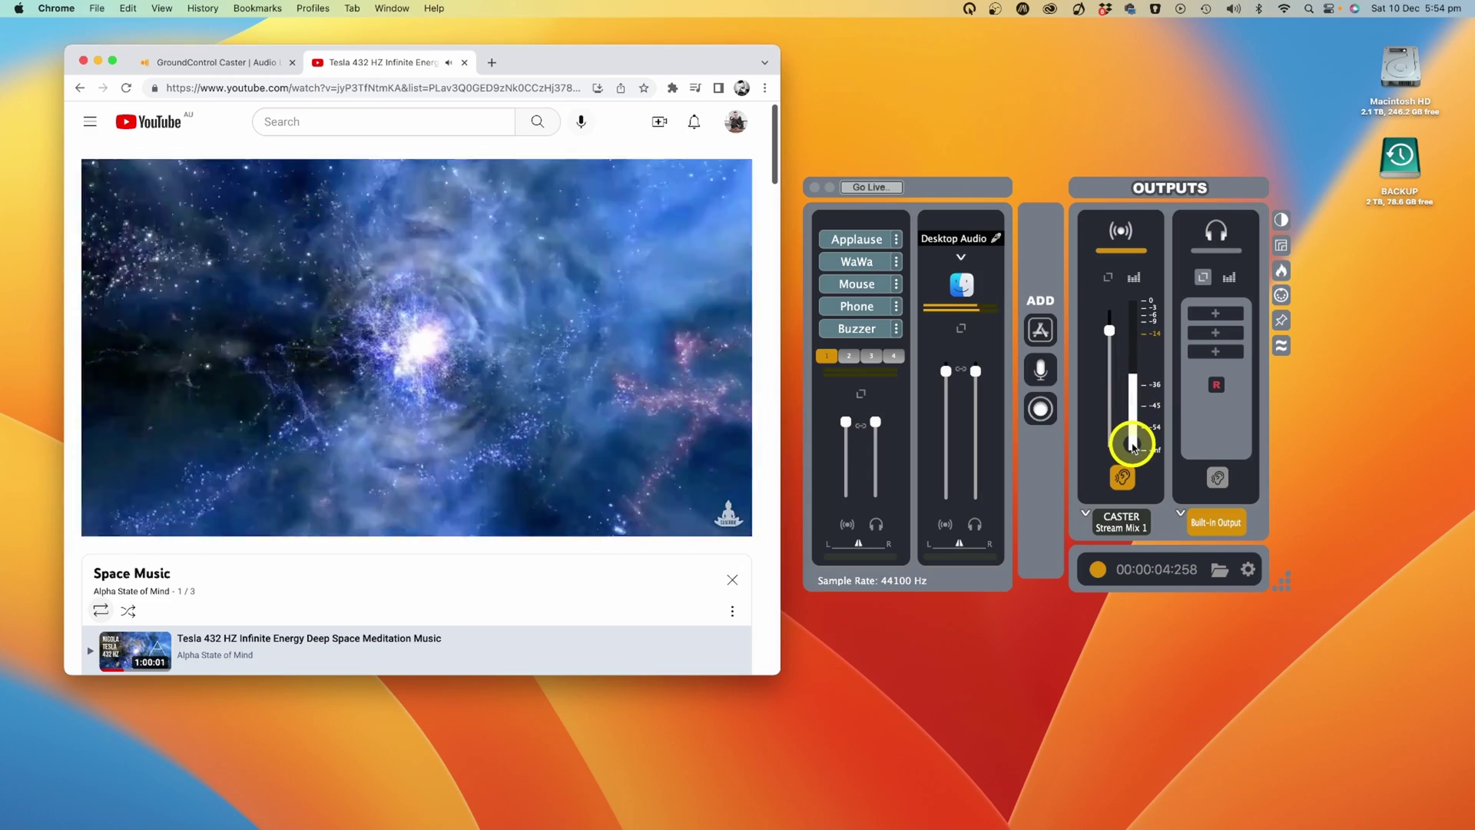
click(1110, 332)
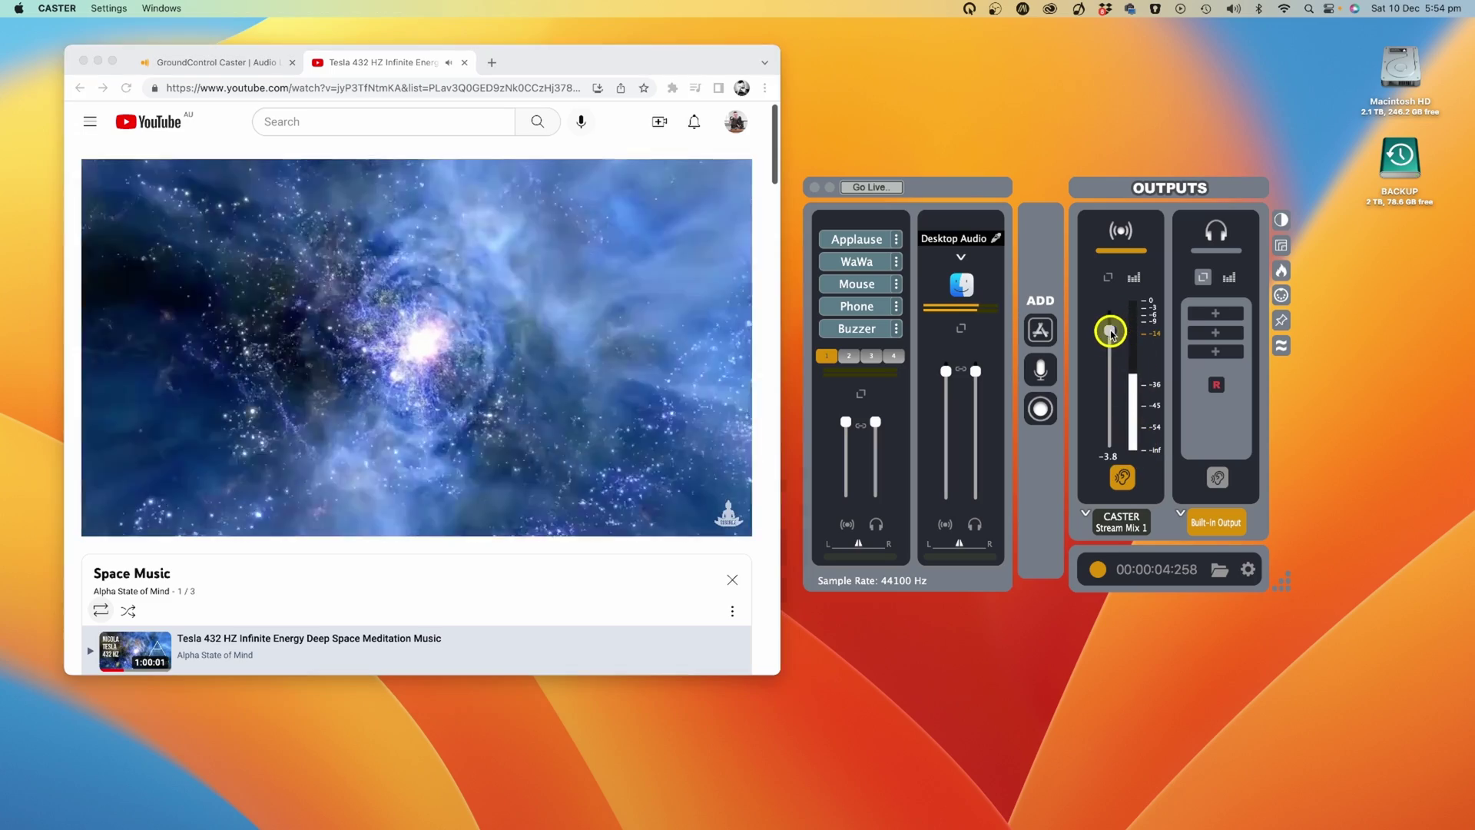
drag(1110, 332, 1110, 324)
click(976, 371)
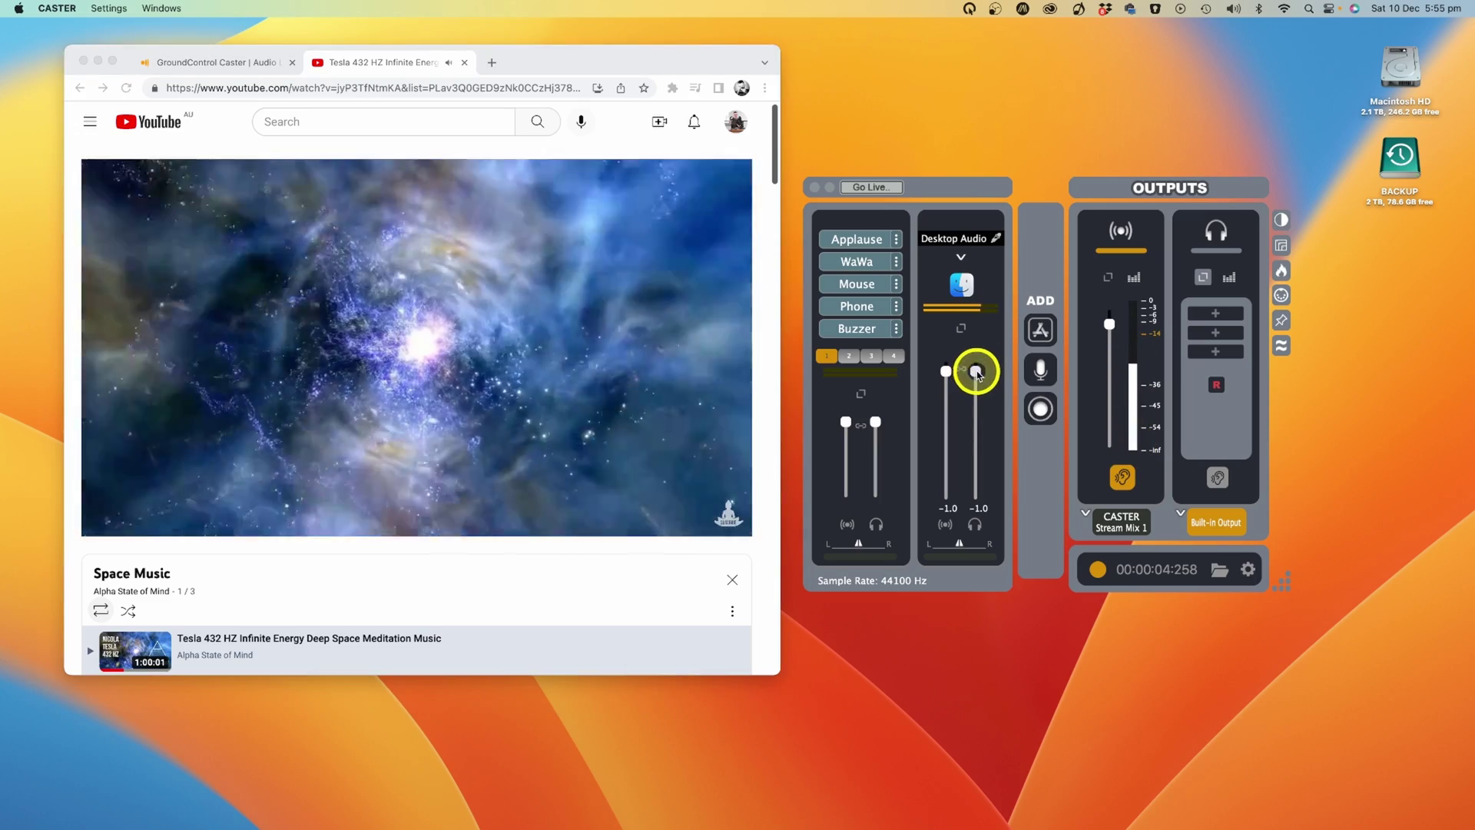
mouse_move(977, 373)
mouse_down()
mouse_move(975, 396)
mouse_move(978, 375)
mouse_up()
Raise the YouTube player's volume while the meditation video keeps playing
click(298, 492)
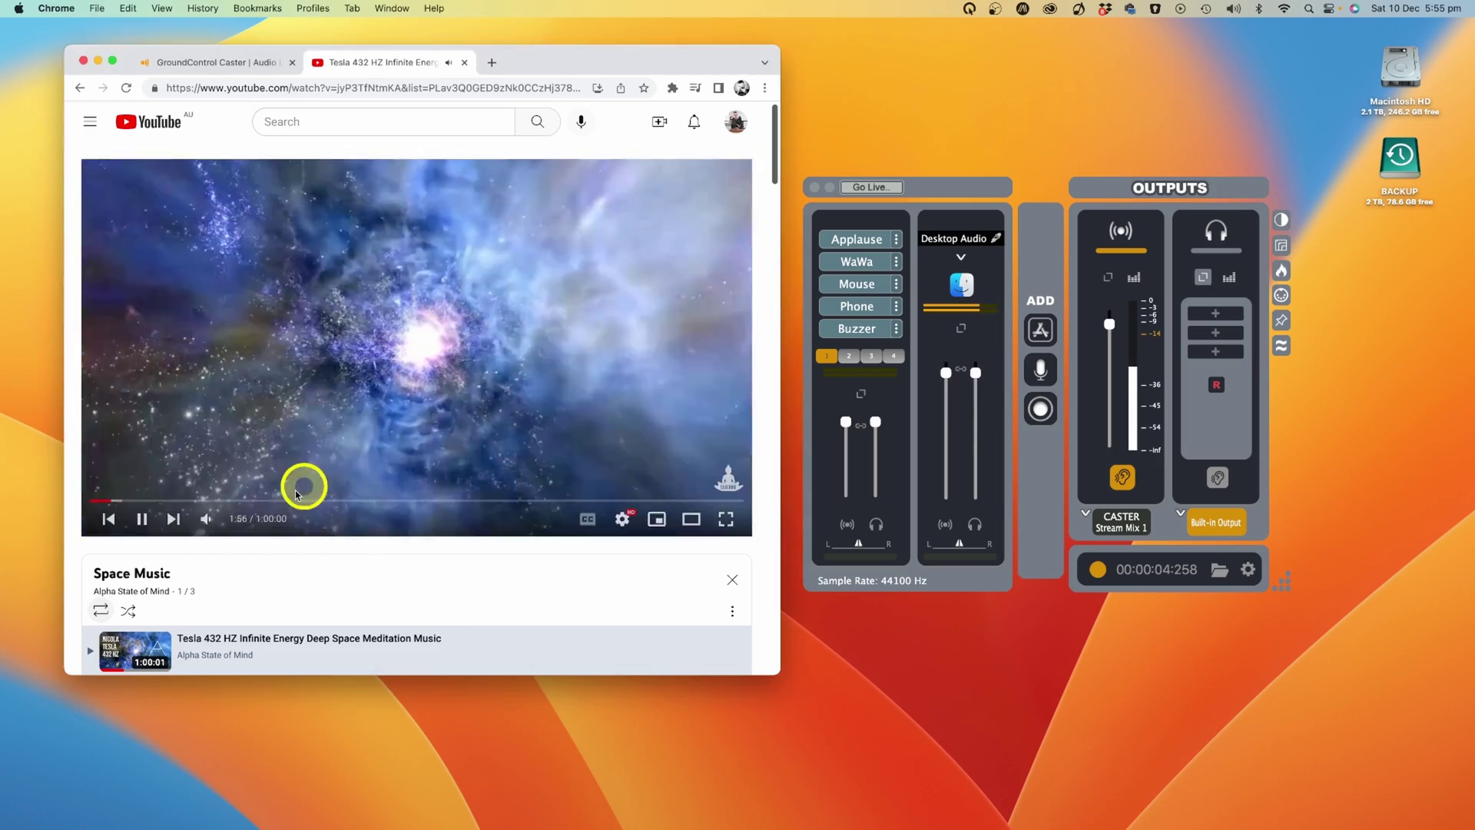
click(240, 519)
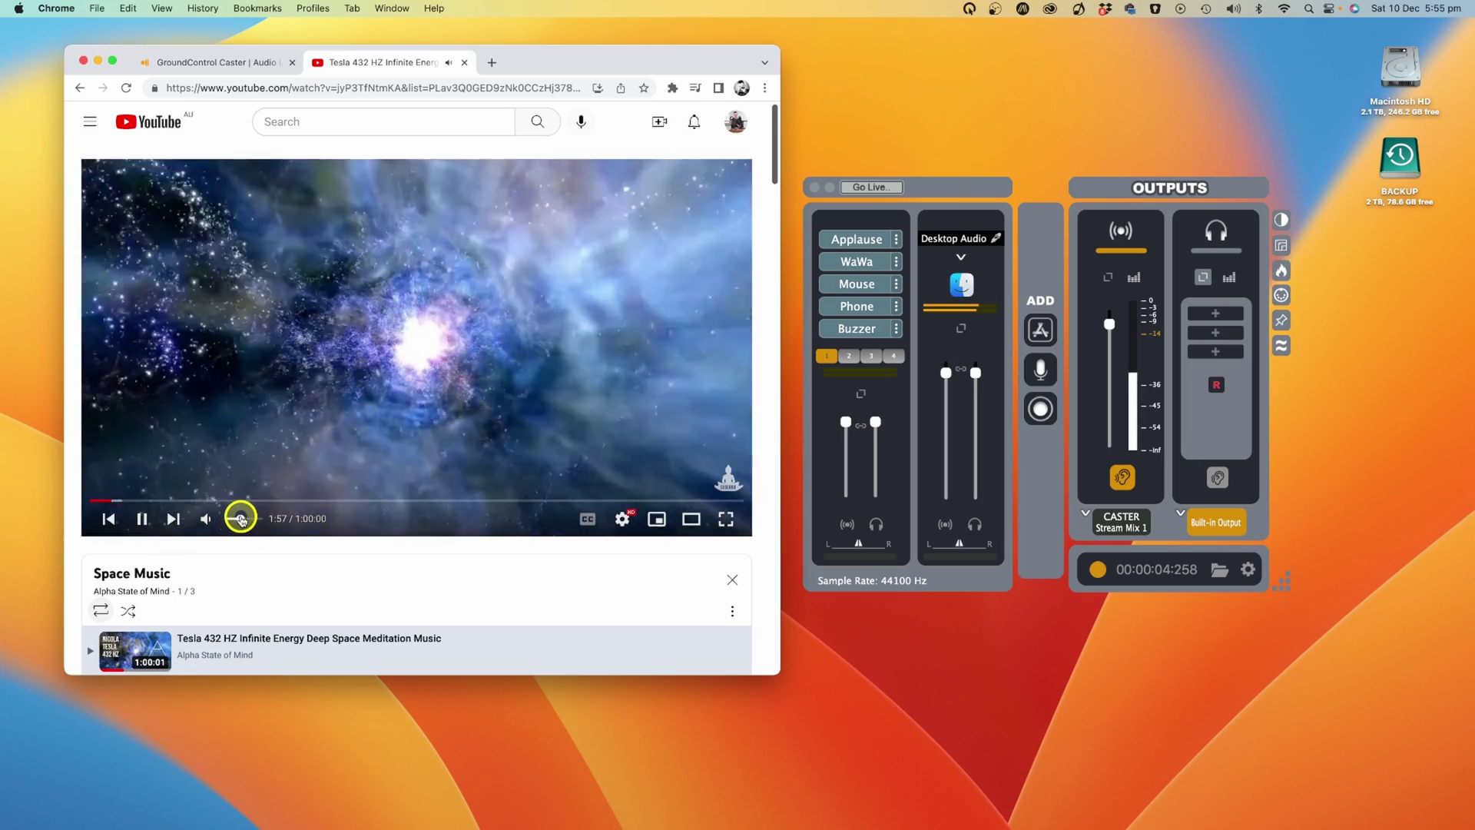
mouse_move(241, 519)
mouse_down()
mouse_move(255, 519)
mouse_move(243, 521)
mouse_up()
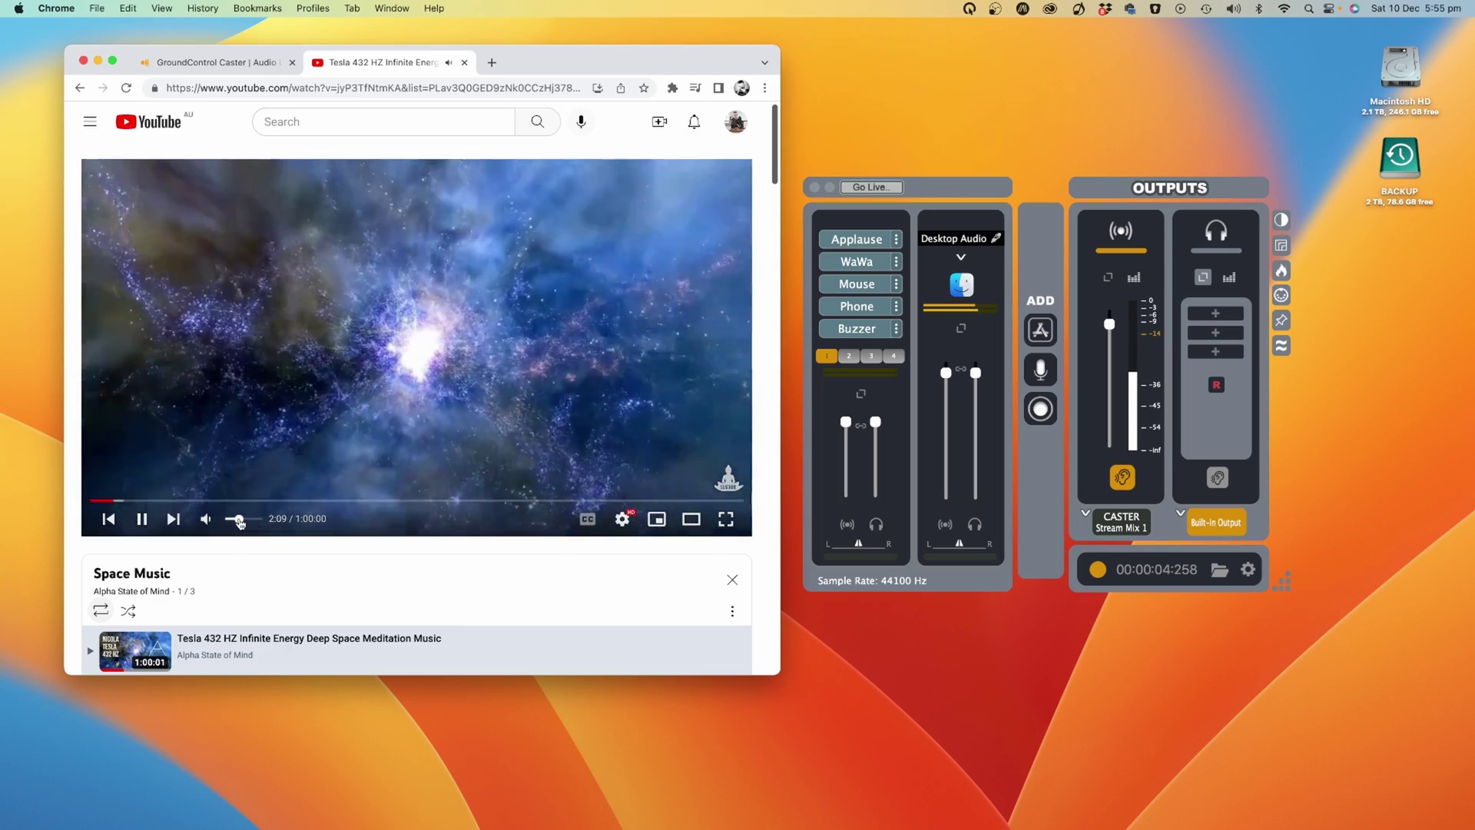
click(1104, 480)
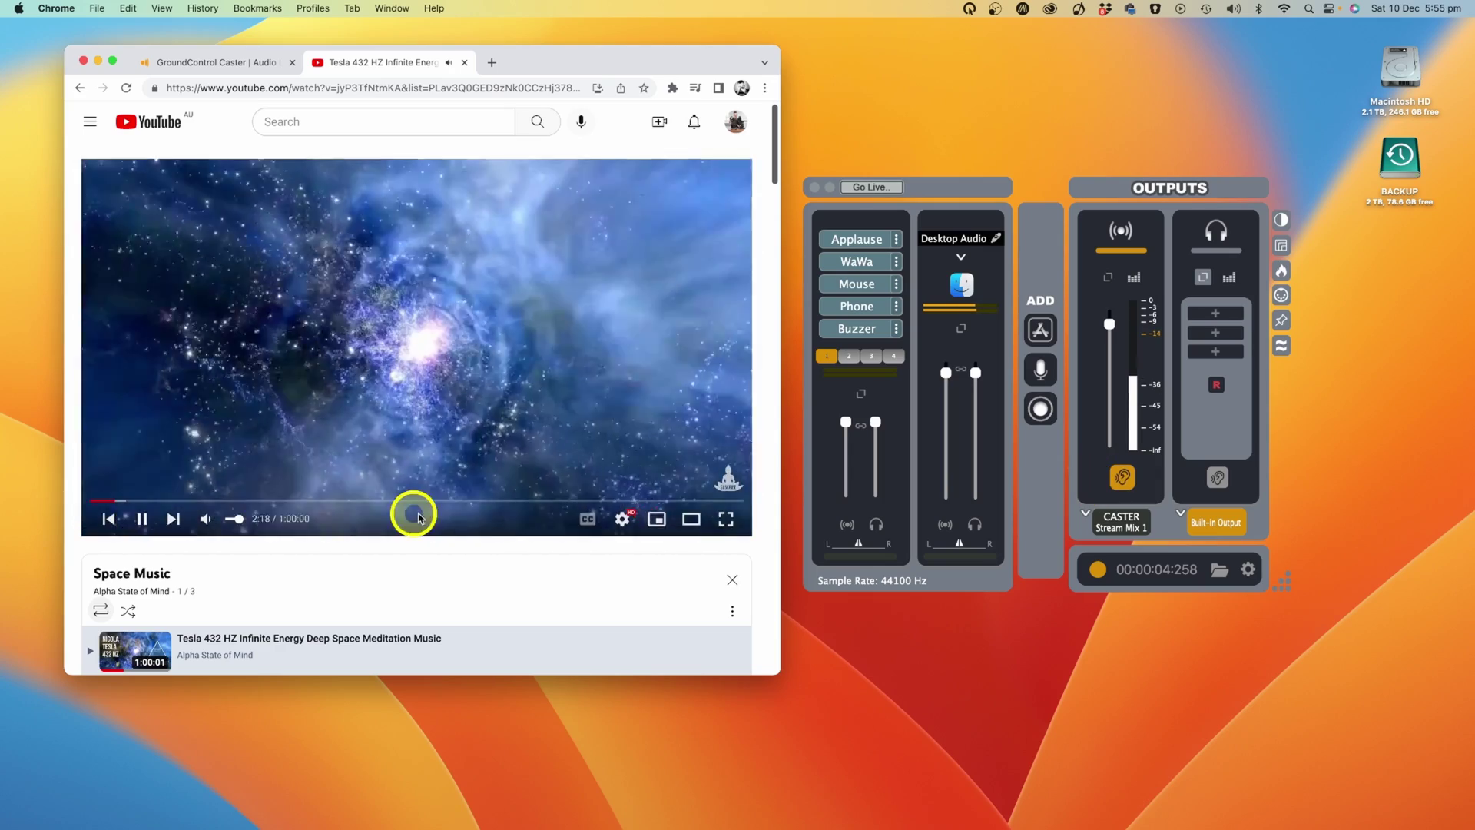
mouse_move(264, 527)
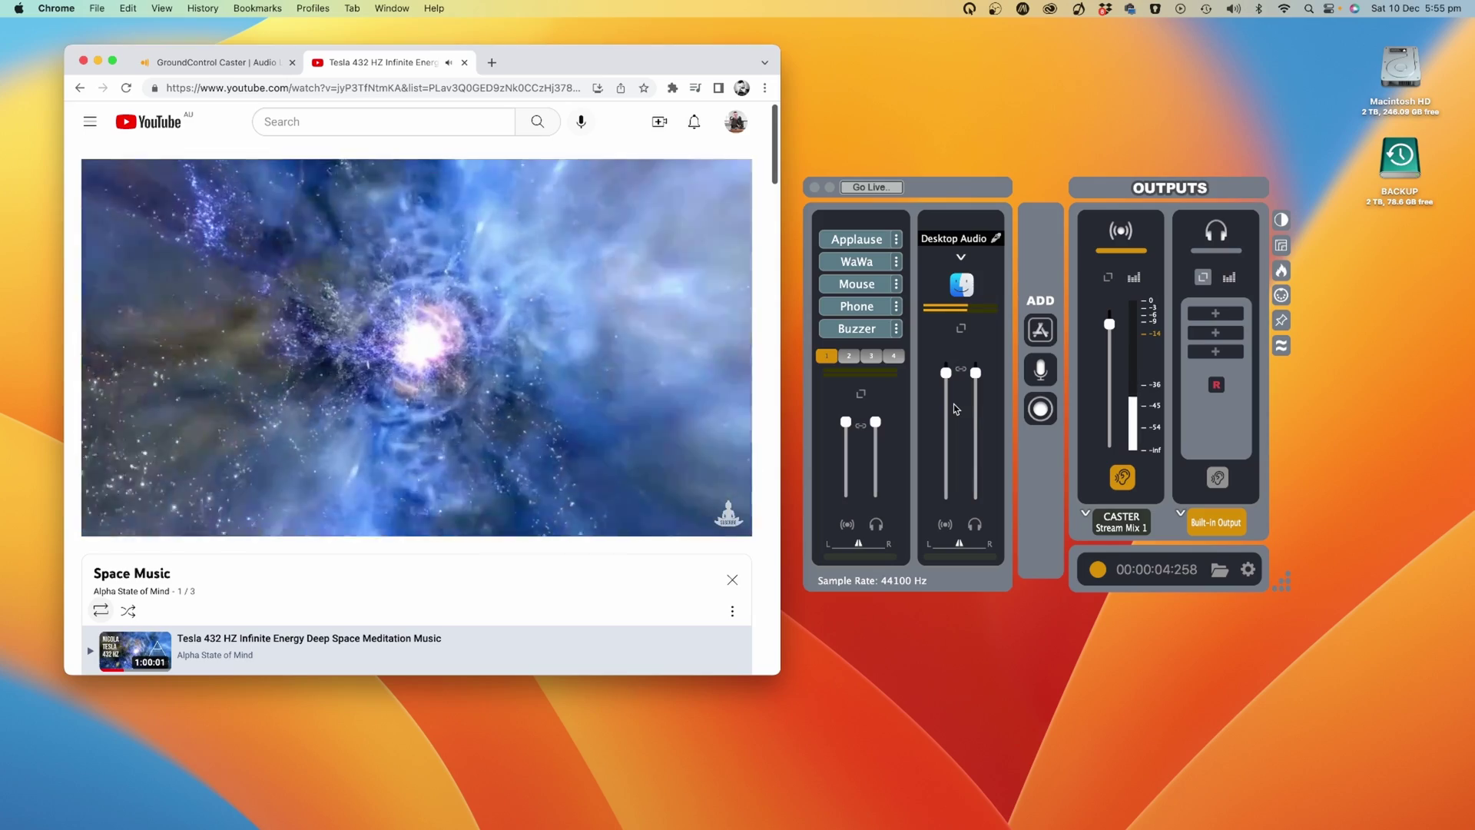
Record about 8.6 seconds of the meditation music in CASTER, pausing the video at 2:41
mouse_move(995, 404)
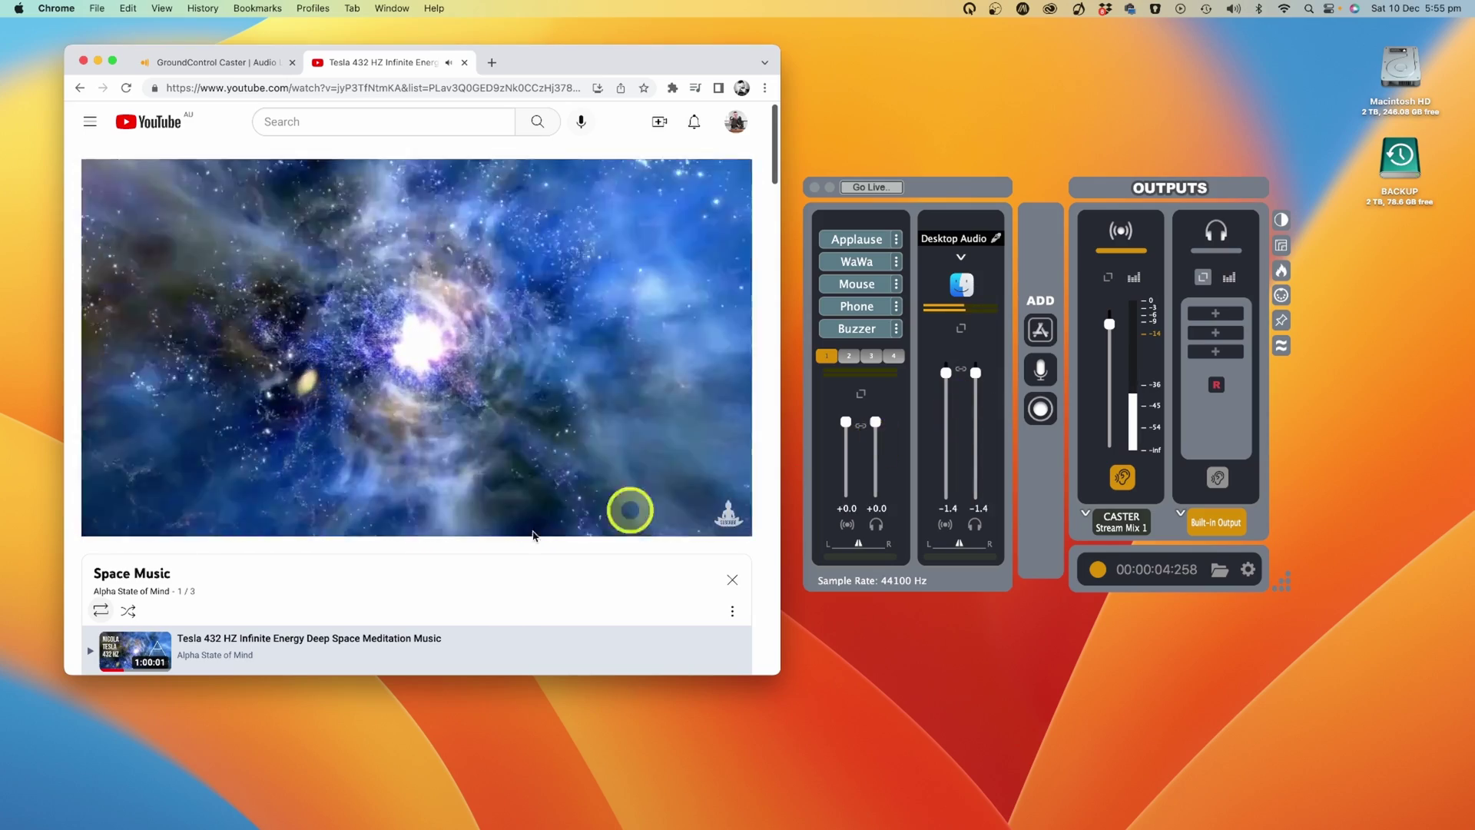
click(145, 520)
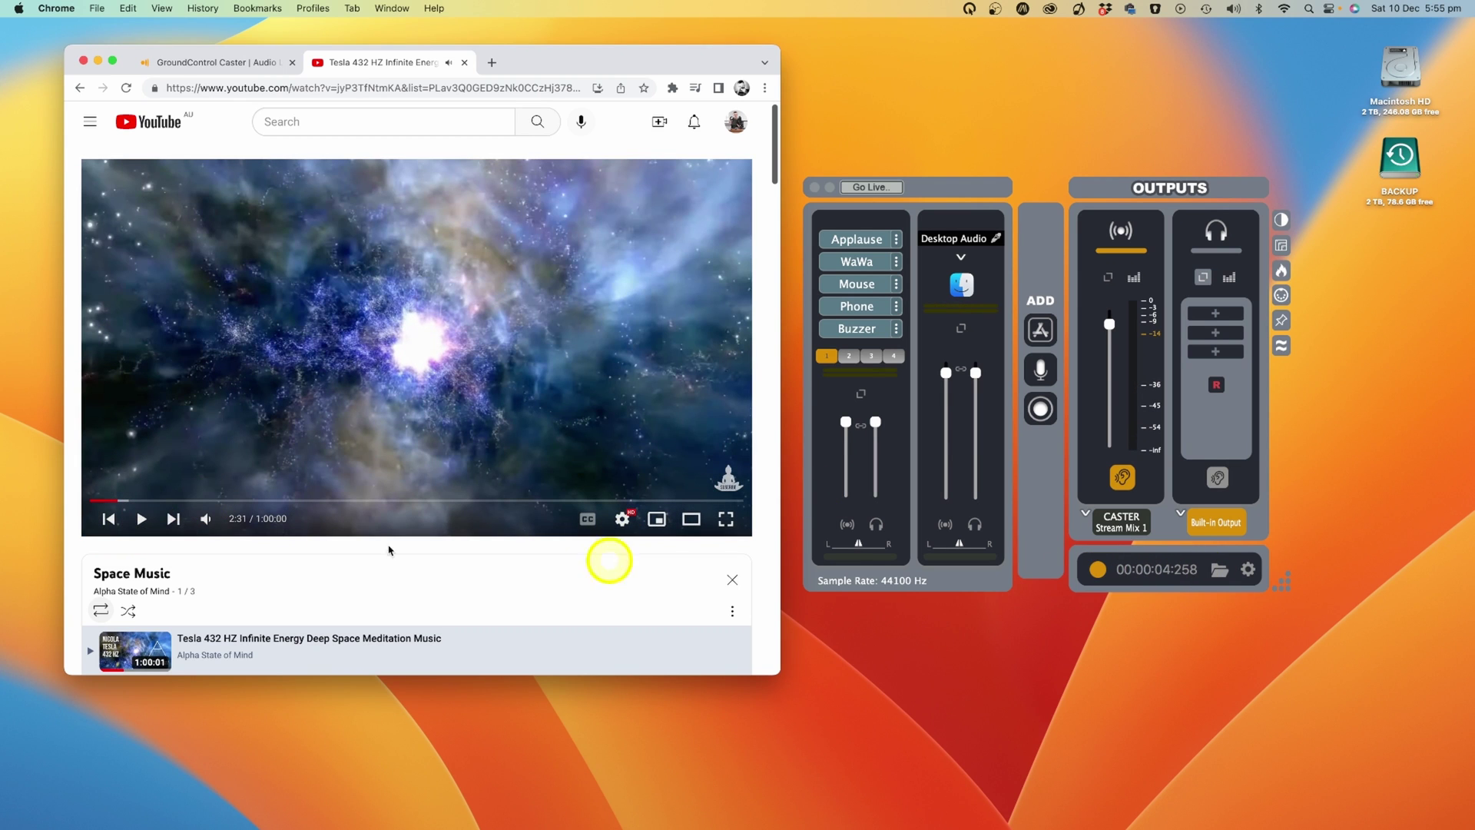
click(141, 519)
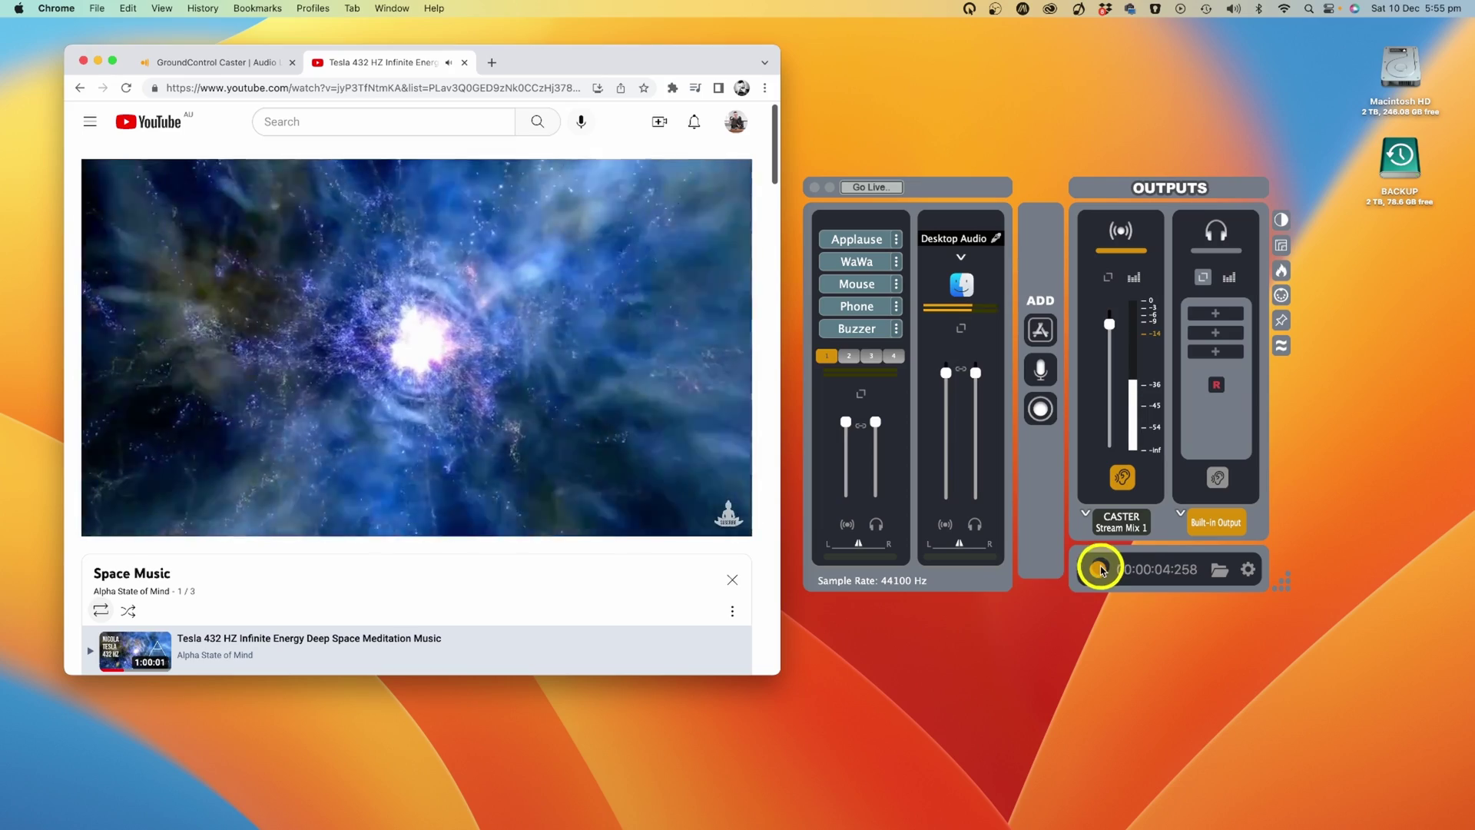
click(1100, 570)
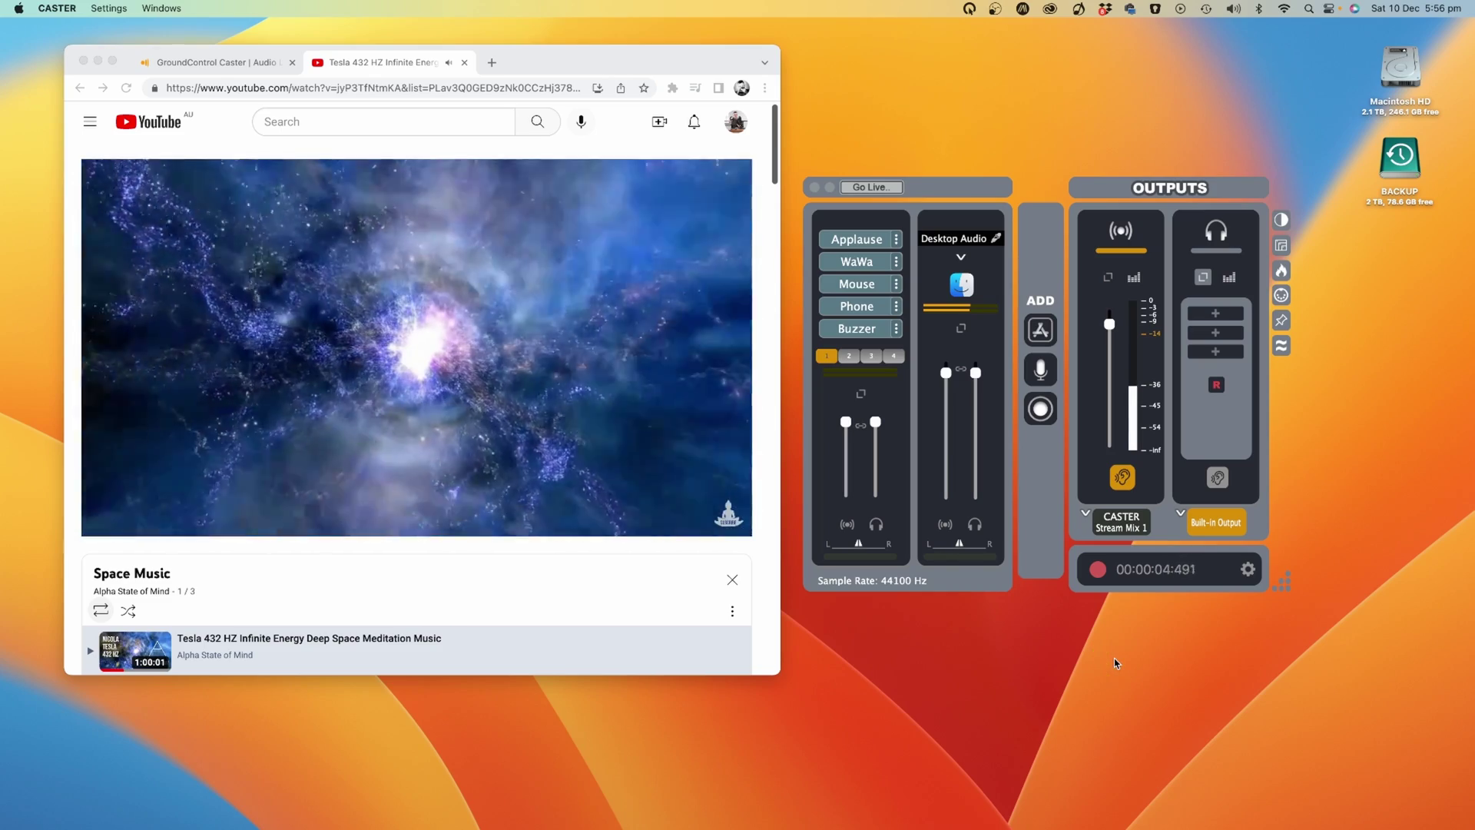
click(164, 528)
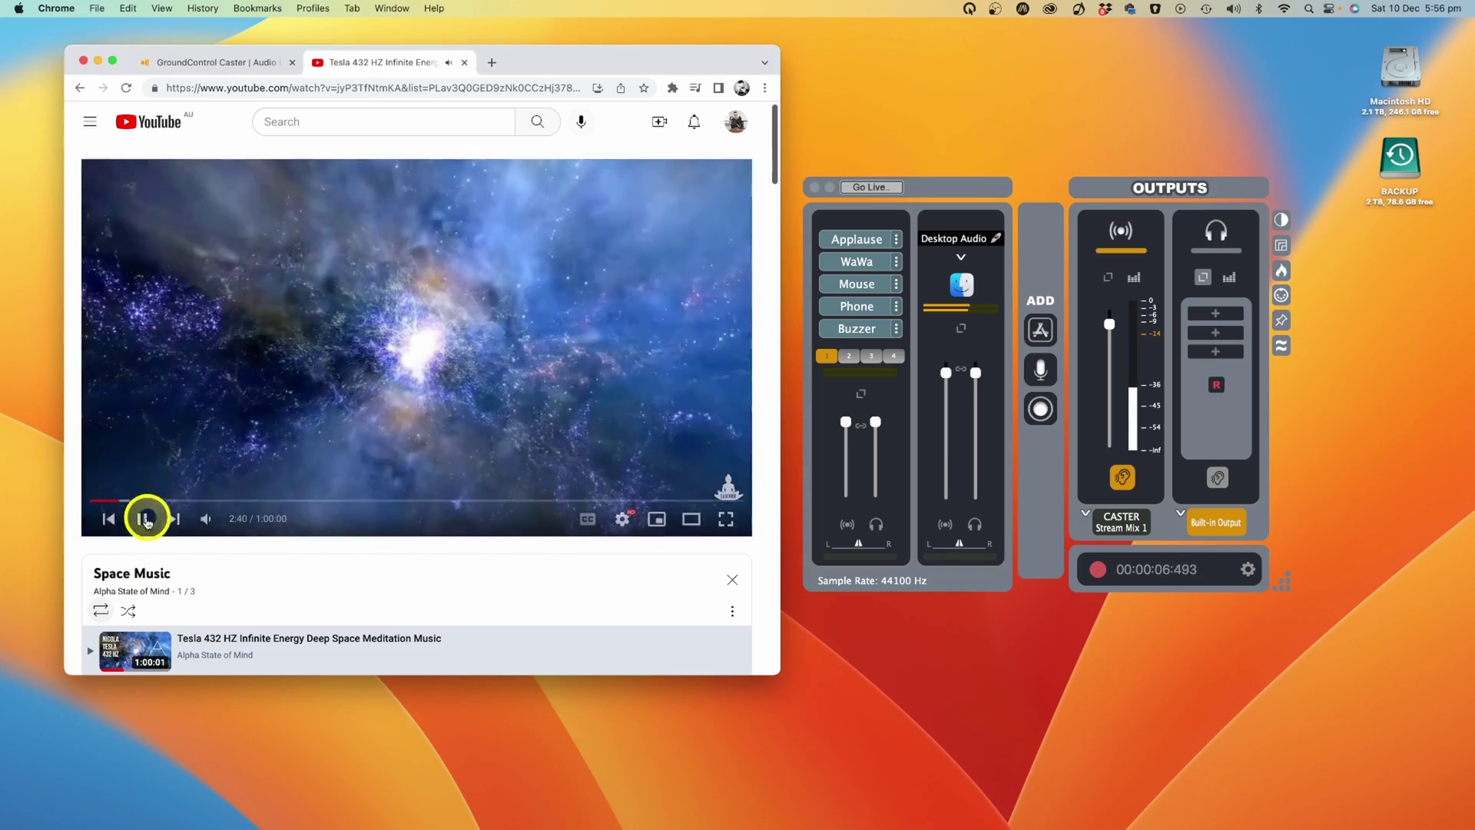
click(1097, 569)
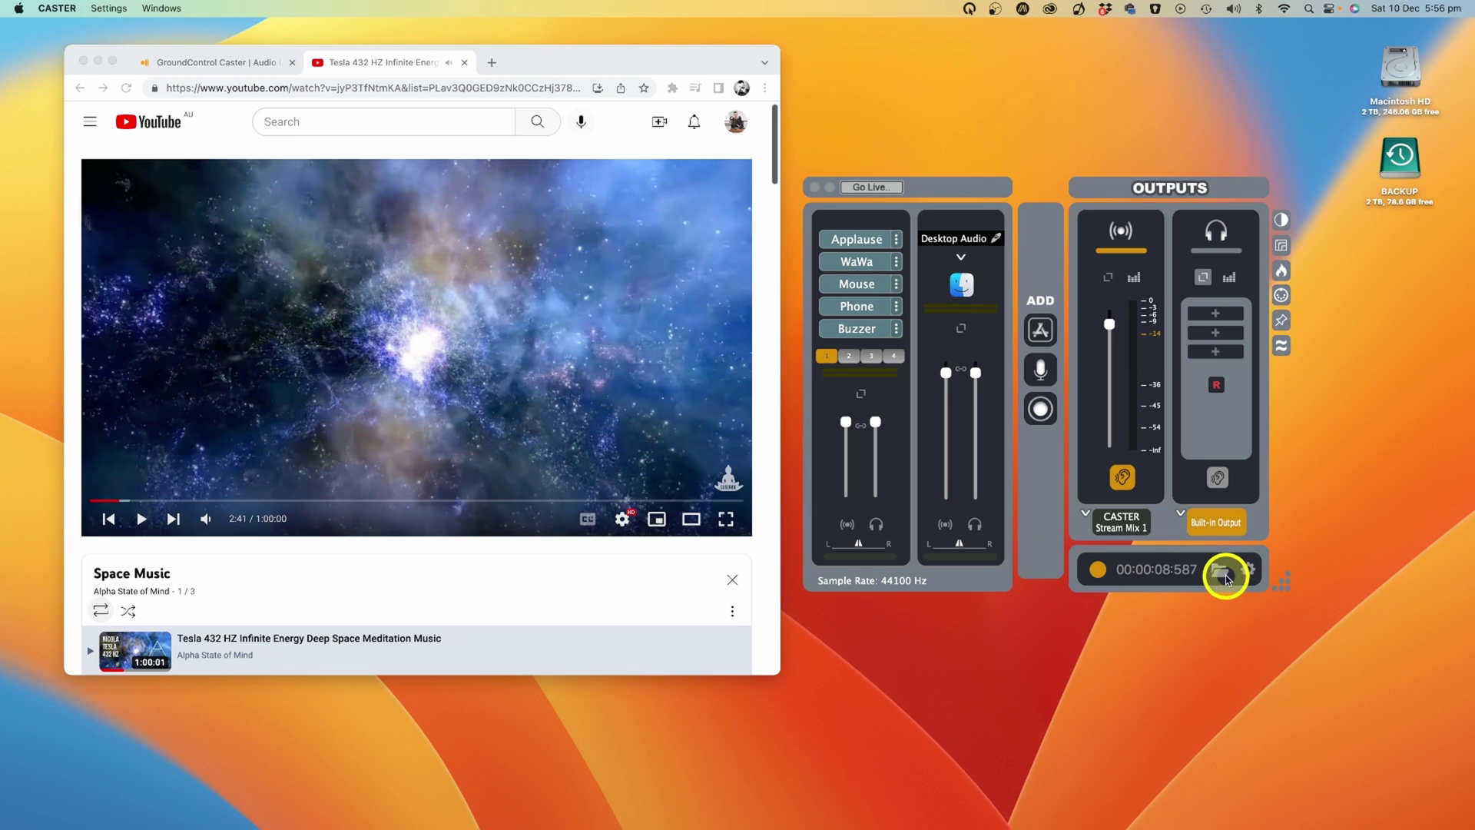
click(1220, 570)
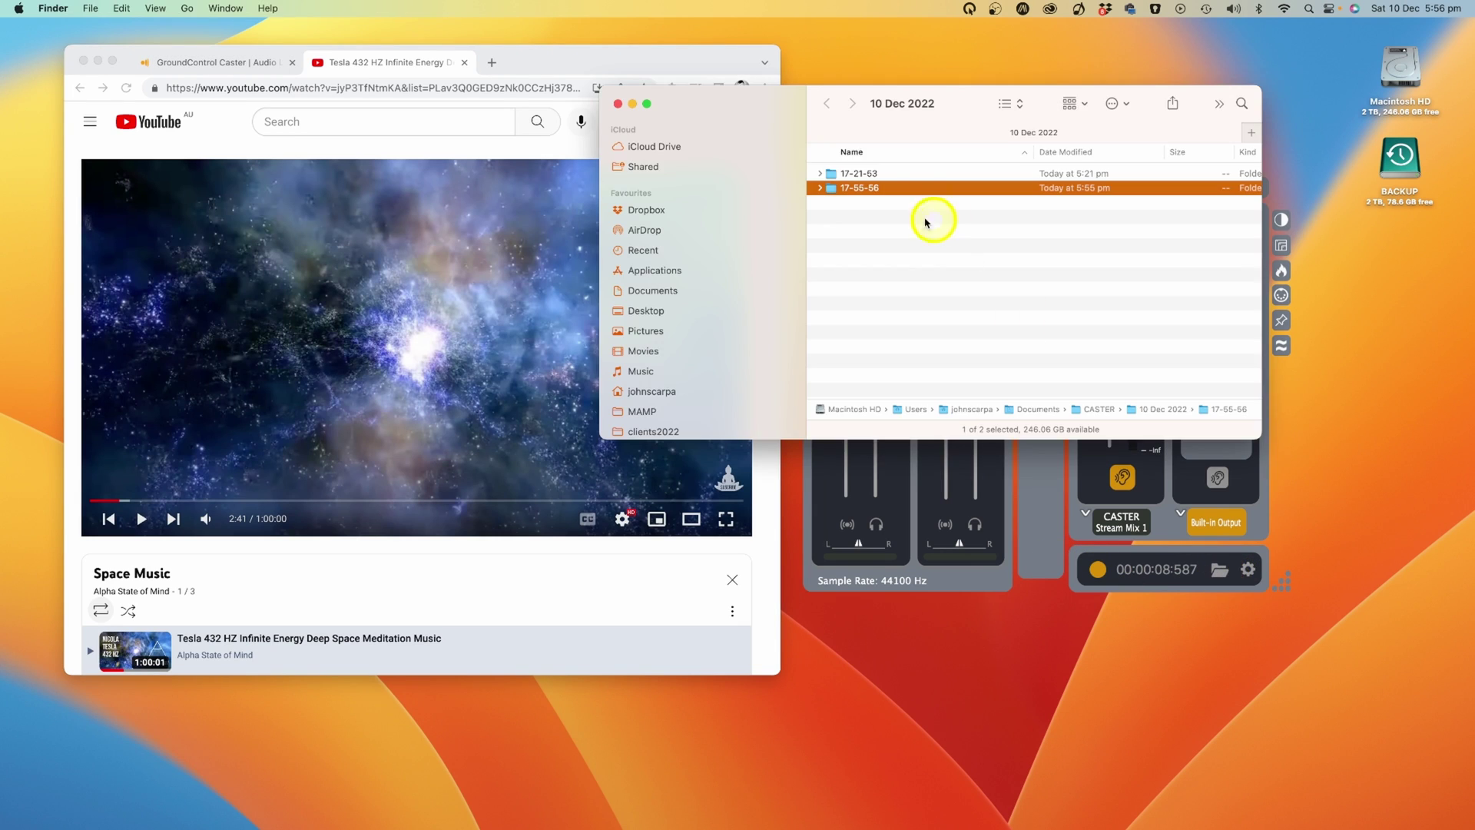
double_click(831, 190)
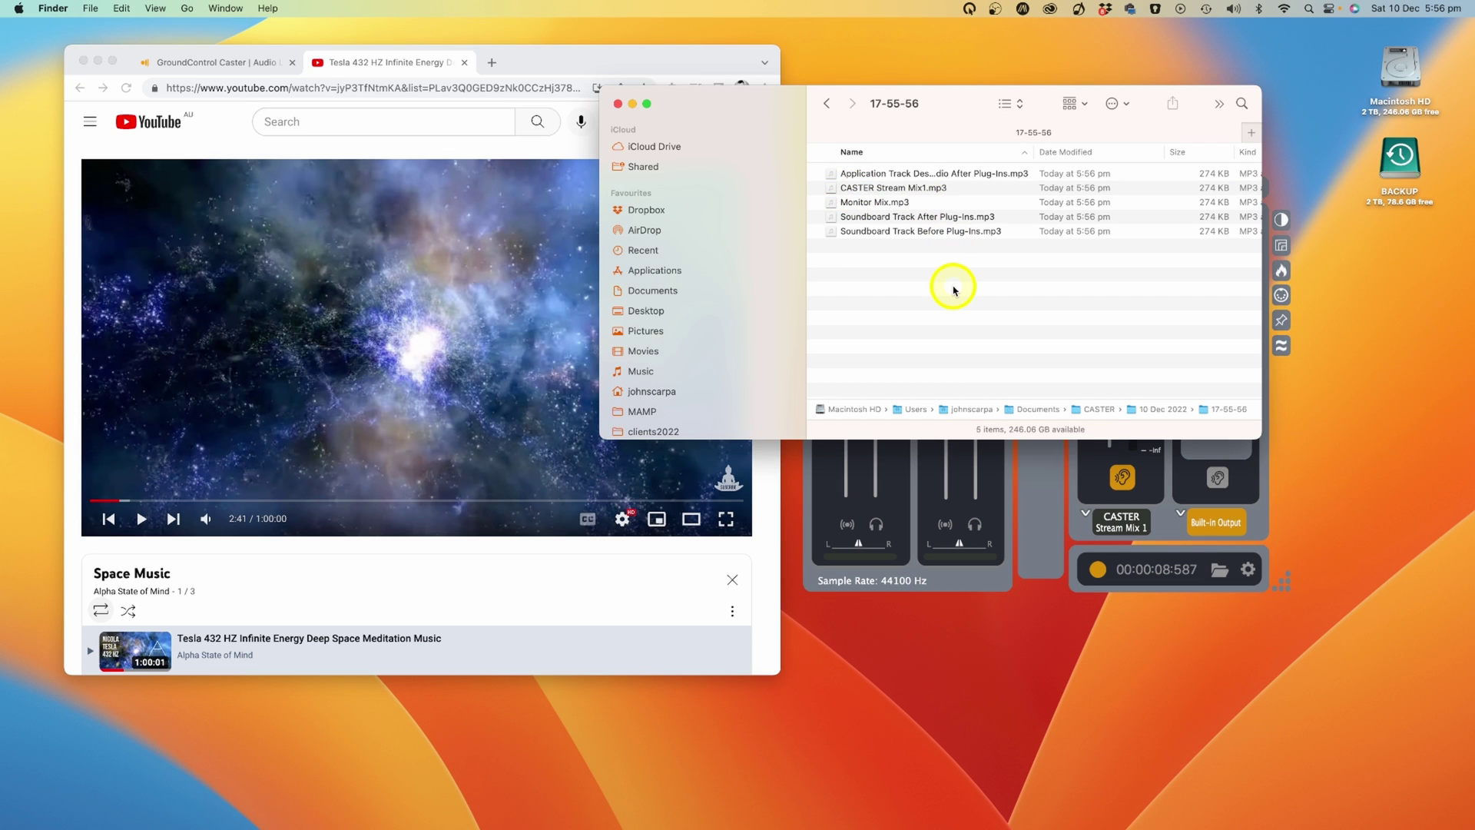
click(616, 103)
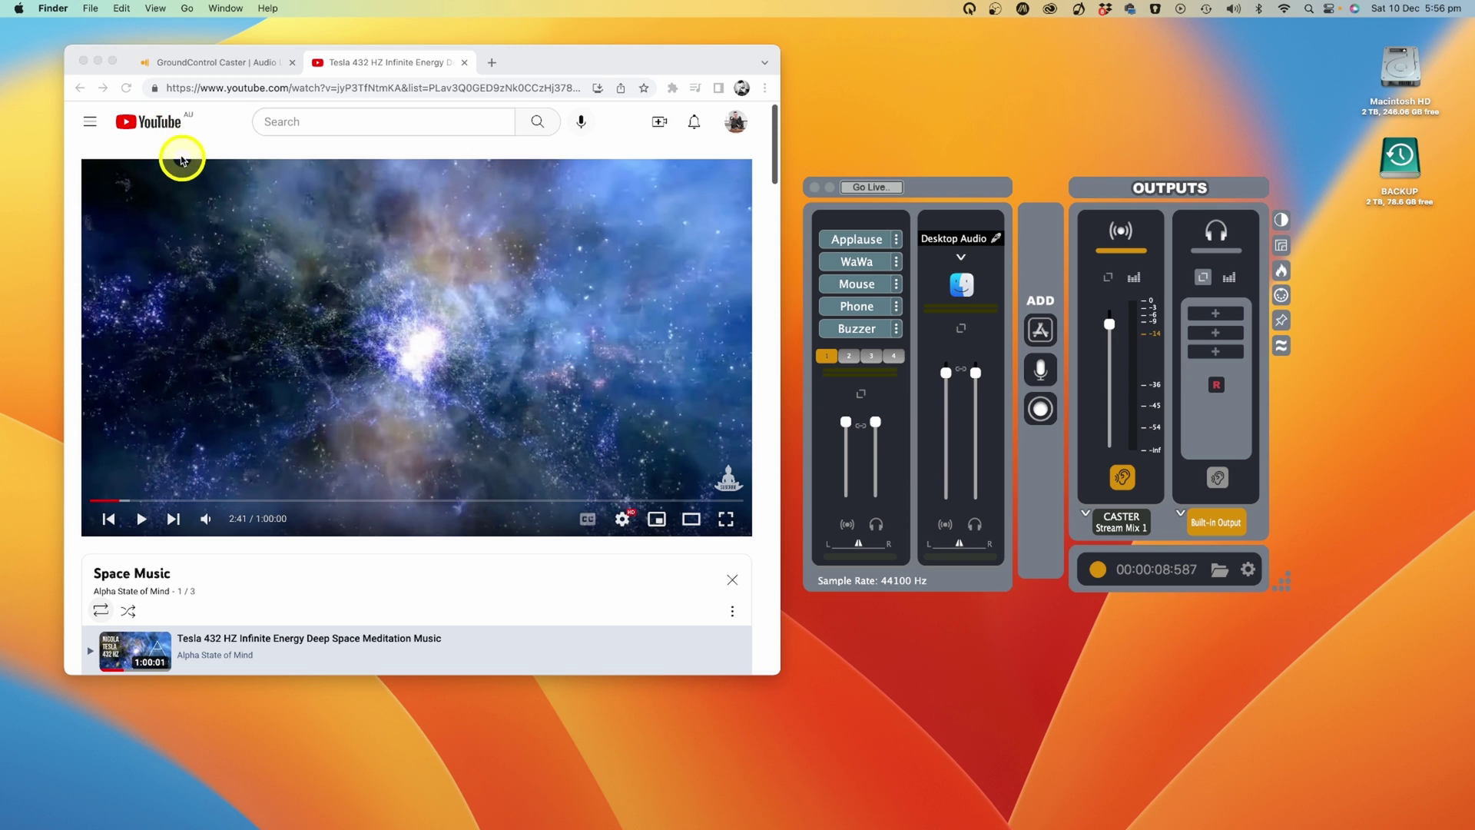
Minimize the video browser window and launch QuickTime Player via Spotlight
click(99, 66)
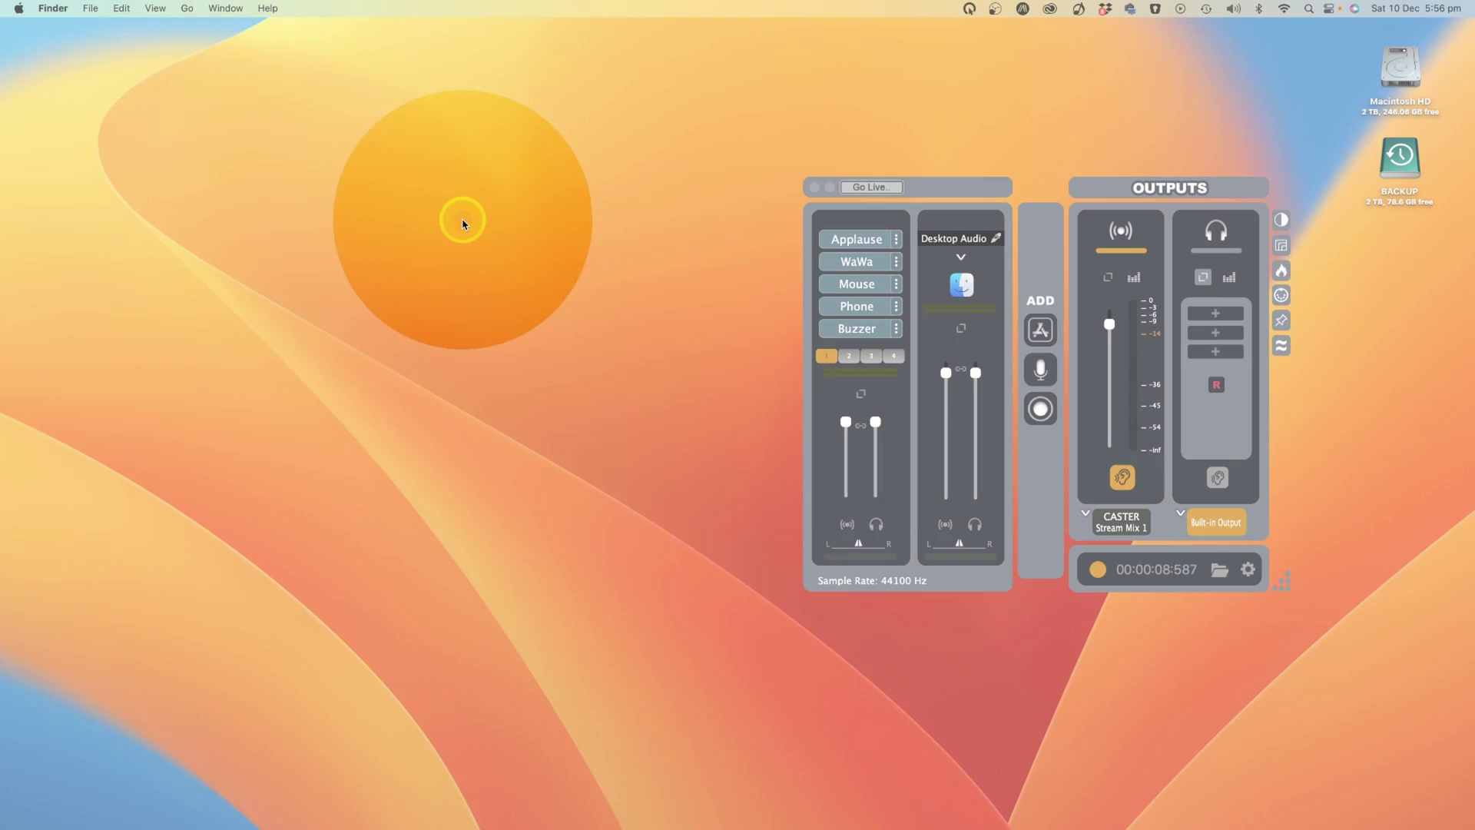
key(super+space)
text(qu)
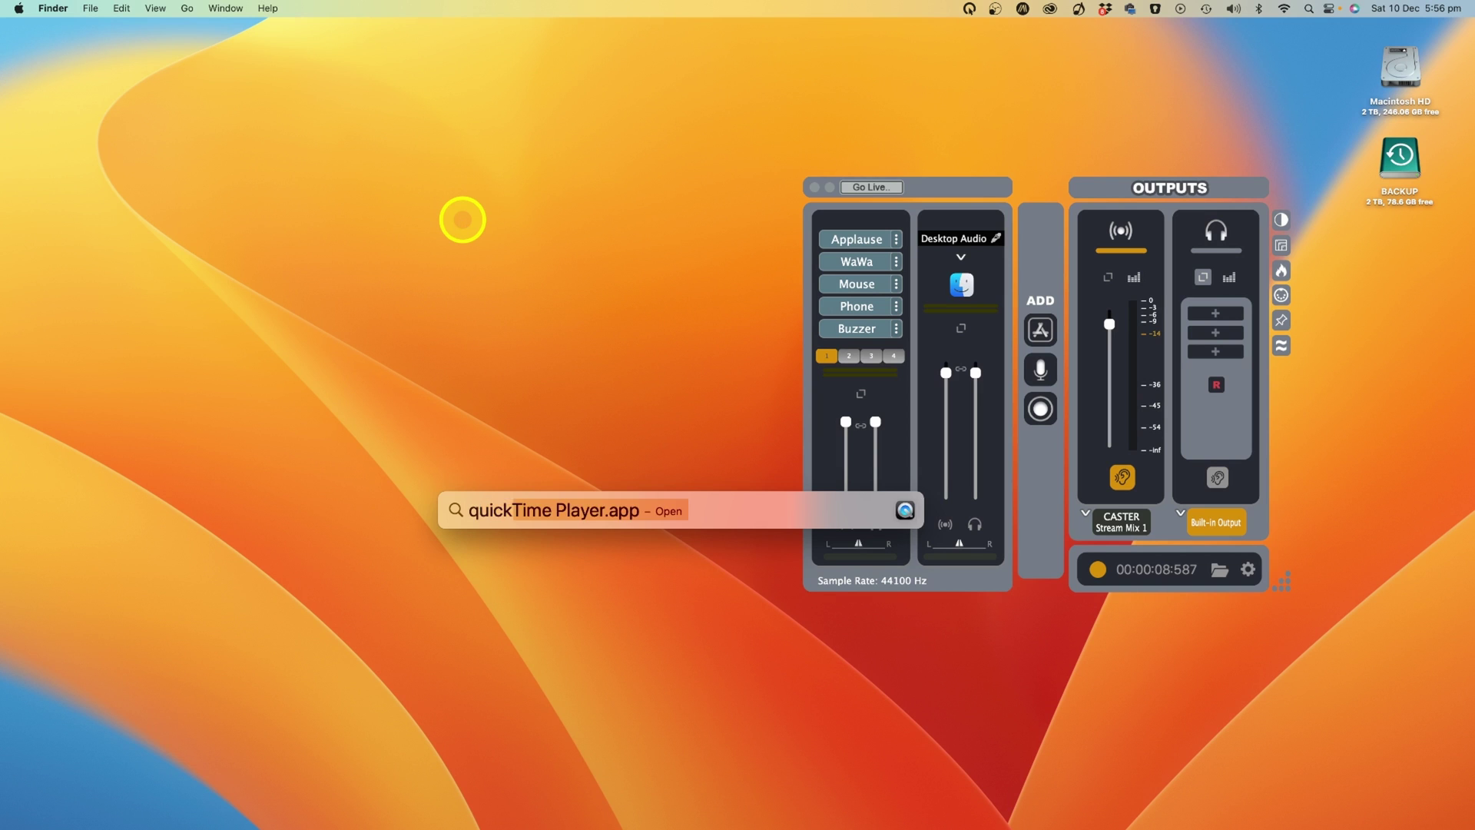
key(Return)
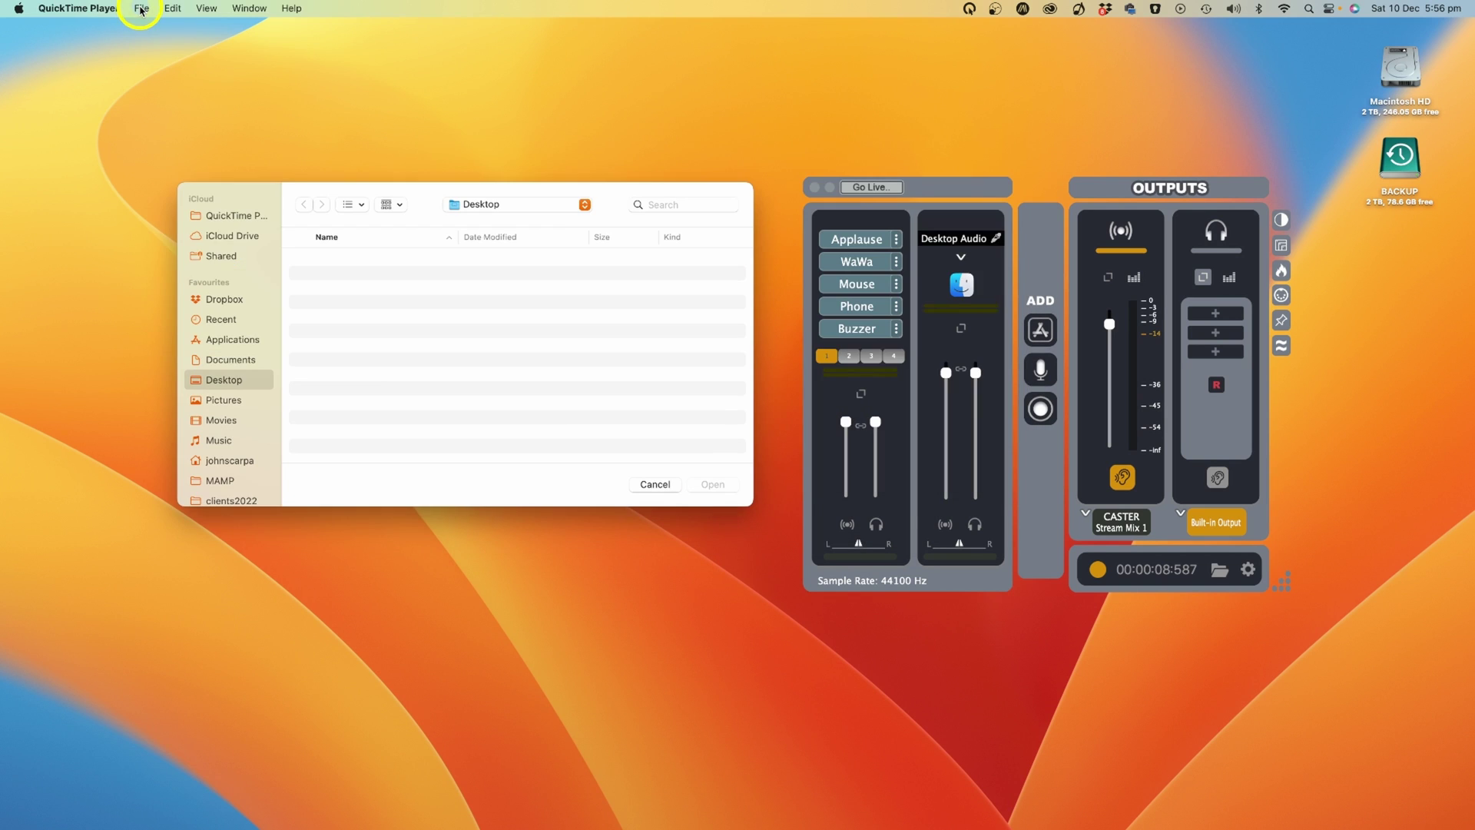
Start a new QuickTime screen recording with CASTER as the microphone input
click(141, 8)
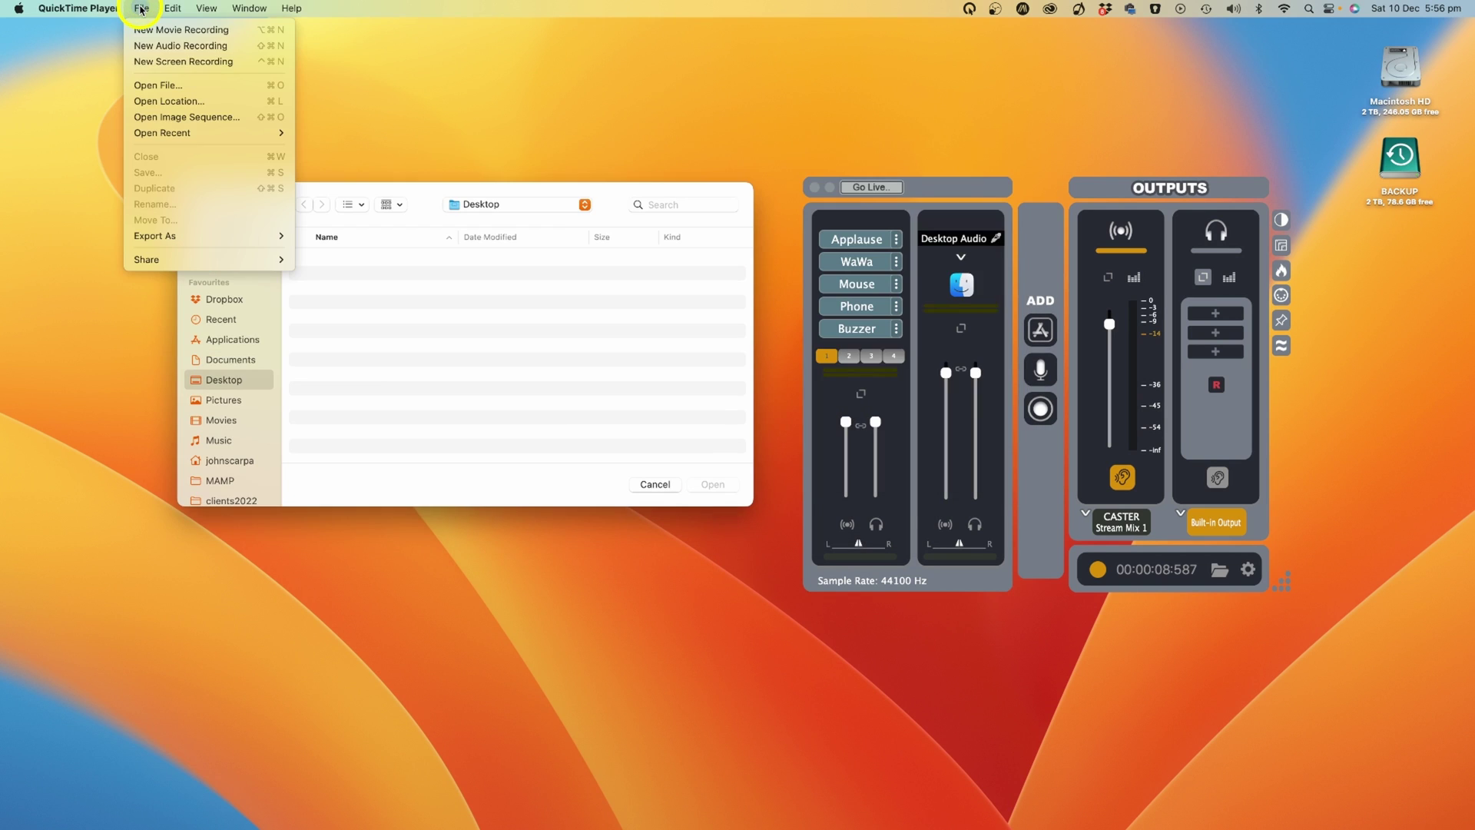
click(150, 60)
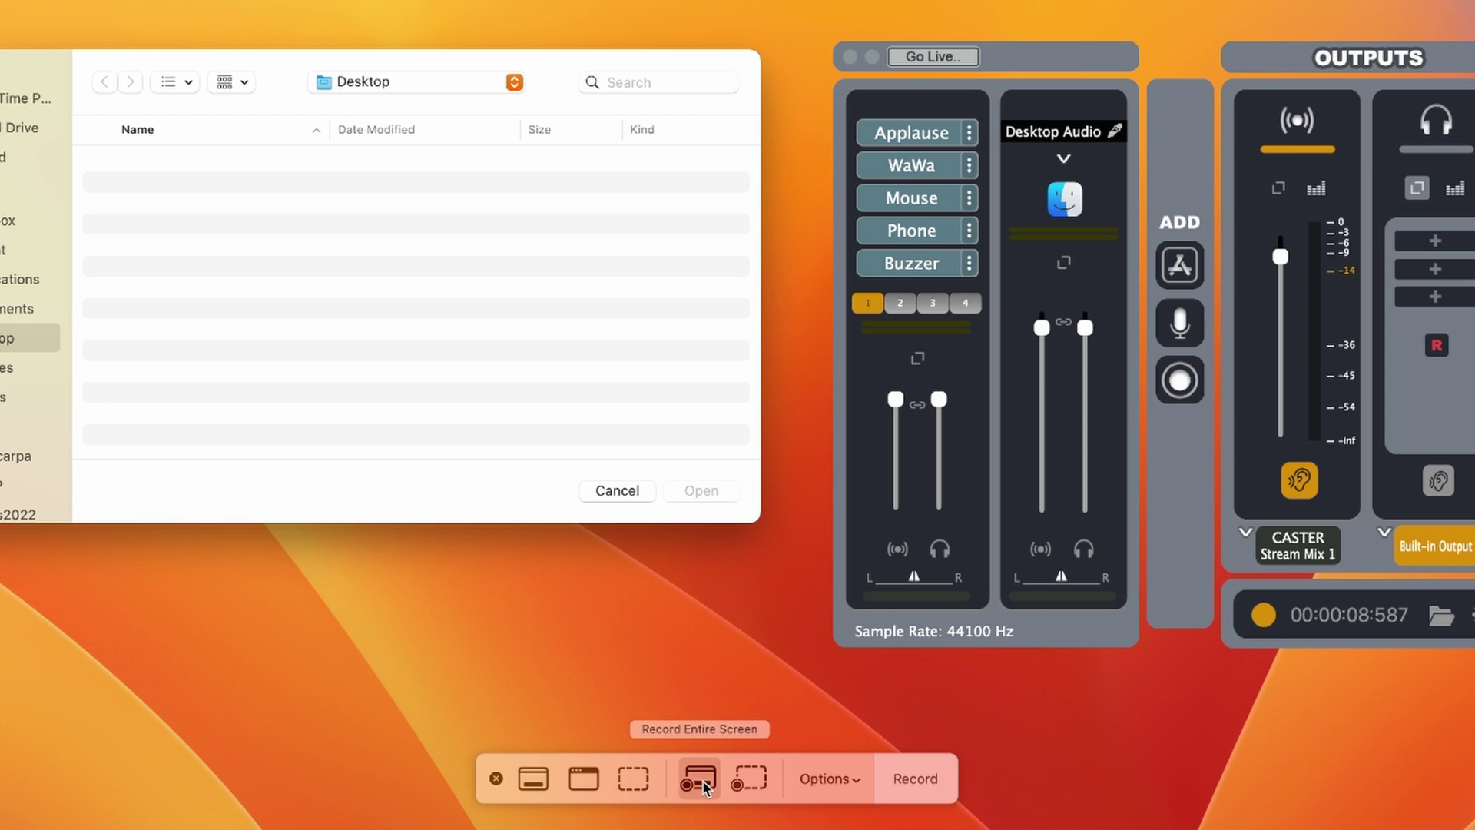
click(826, 779)
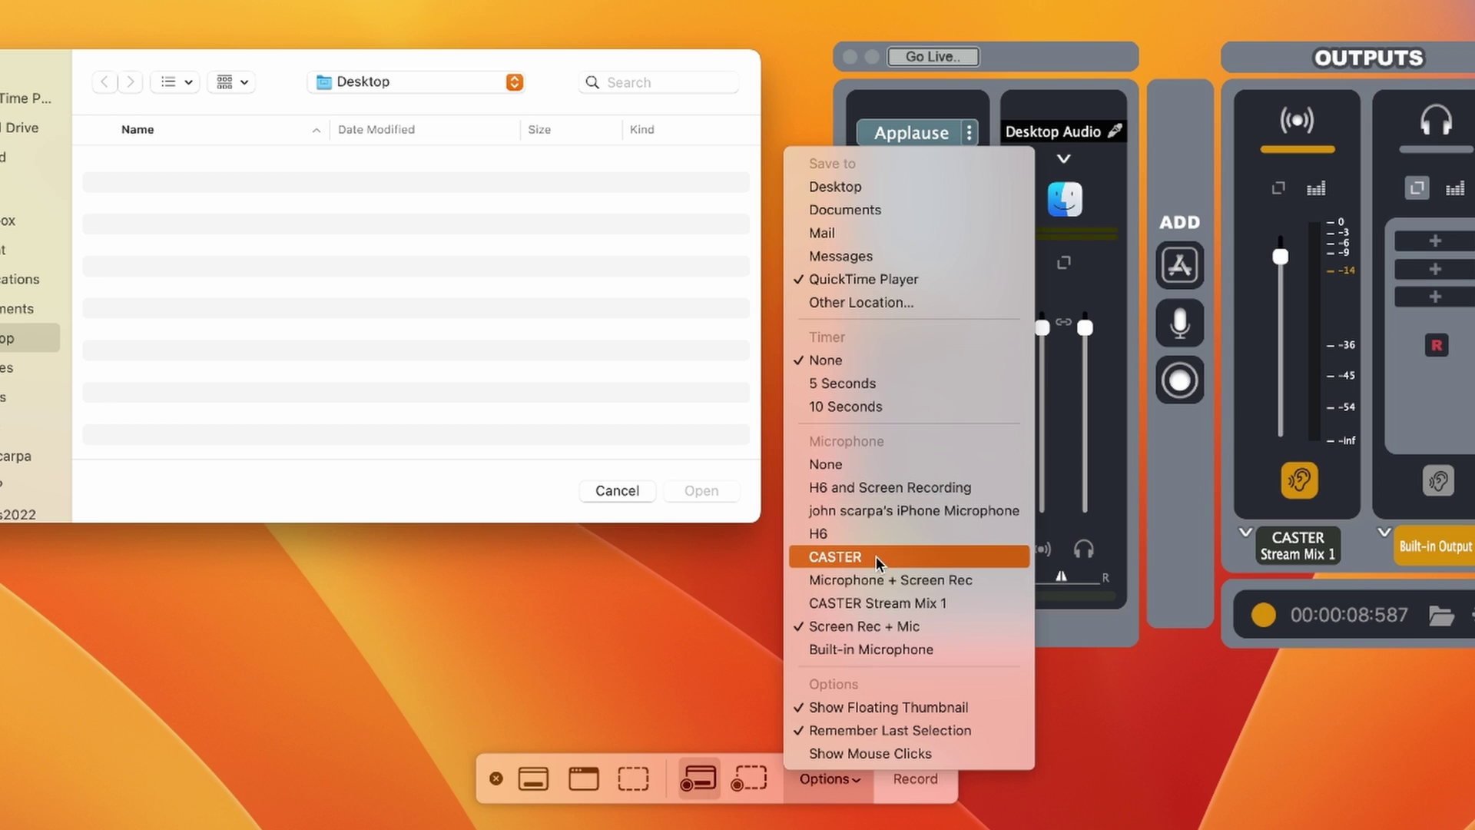
click(848, 557)
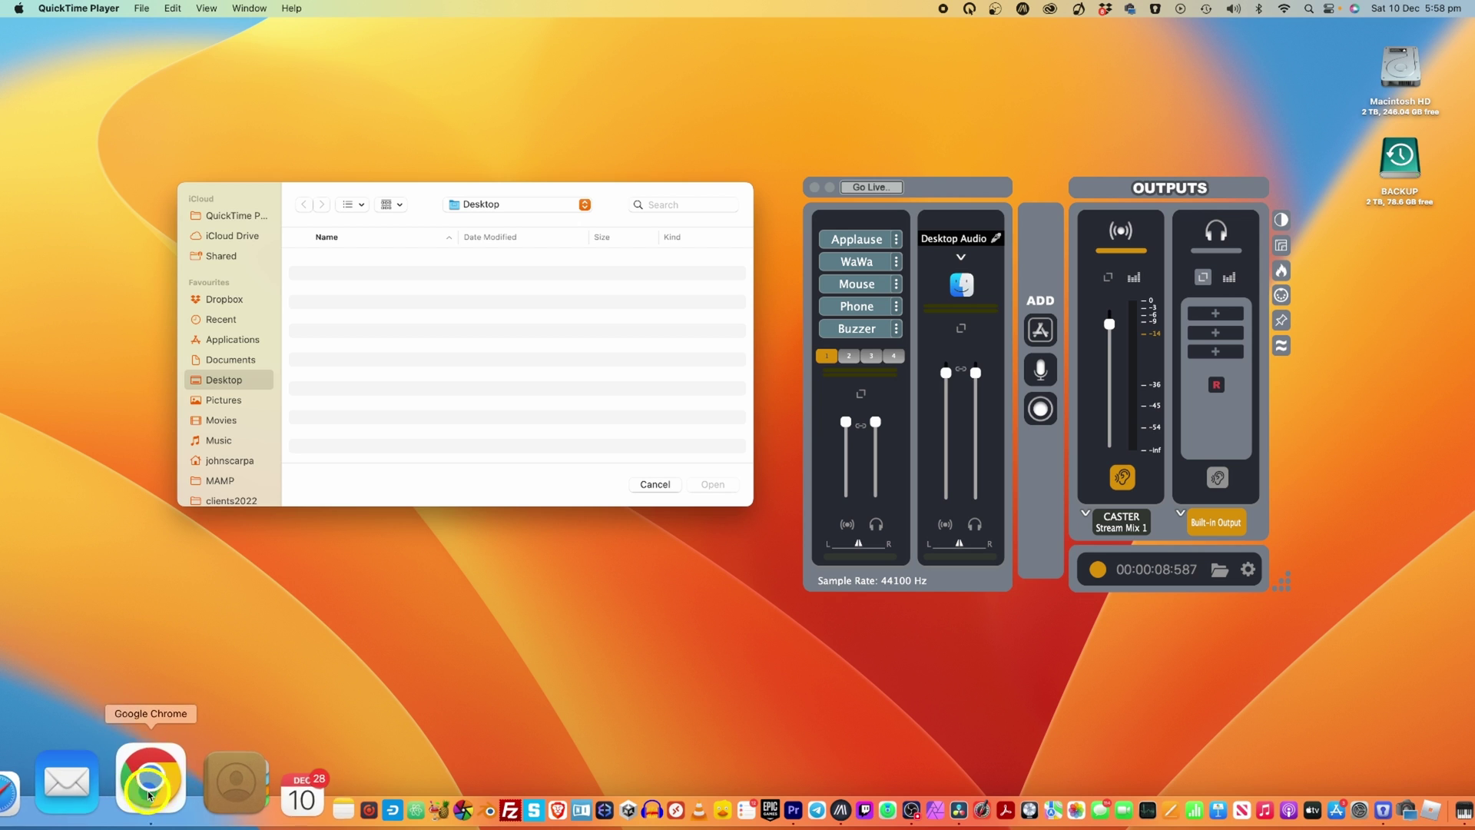
Bring the YouTube window forward, play the meditation video, then pause it at 2:46
click(145, 776)
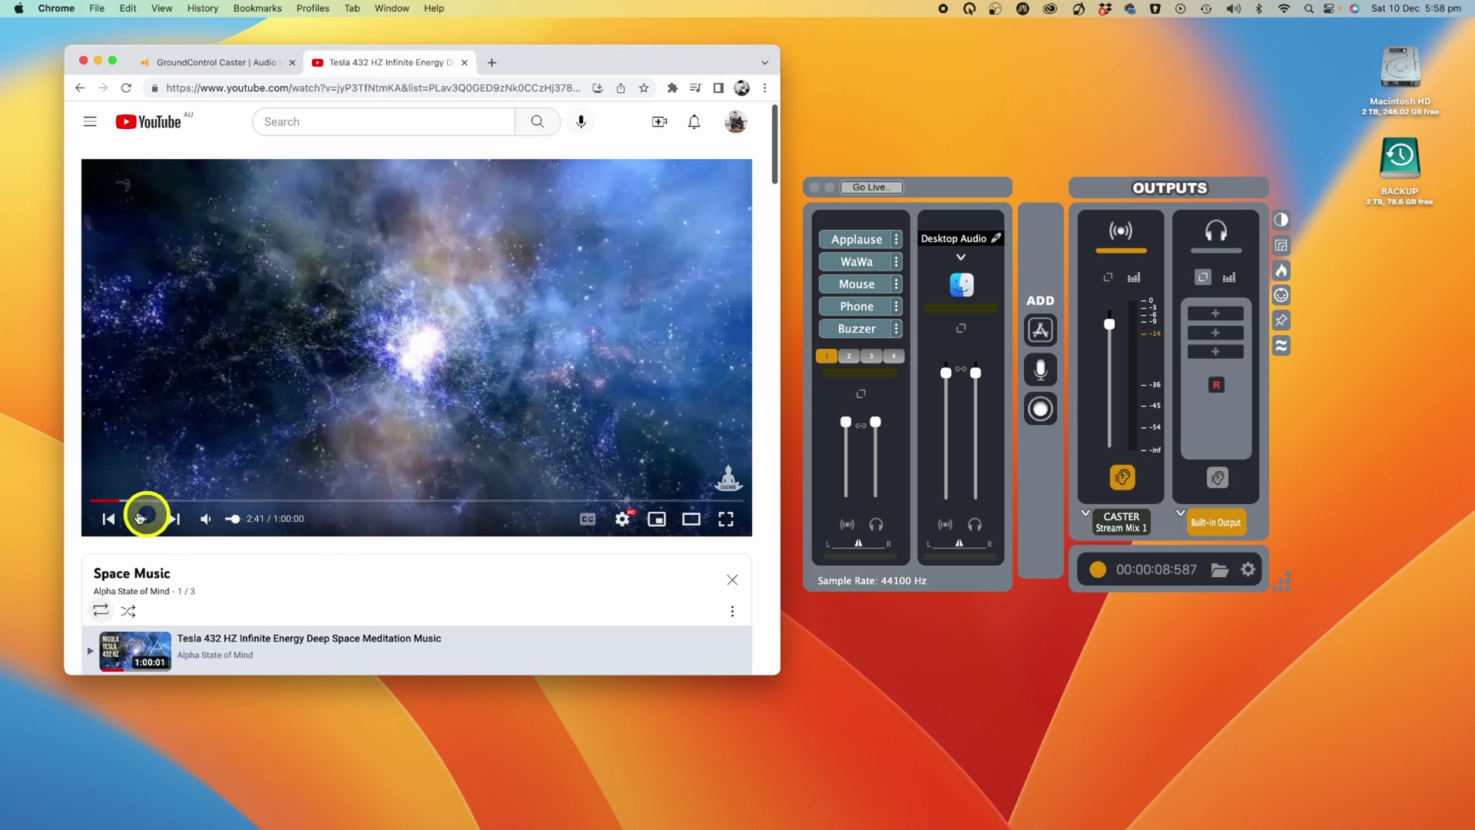
click(141, 519)
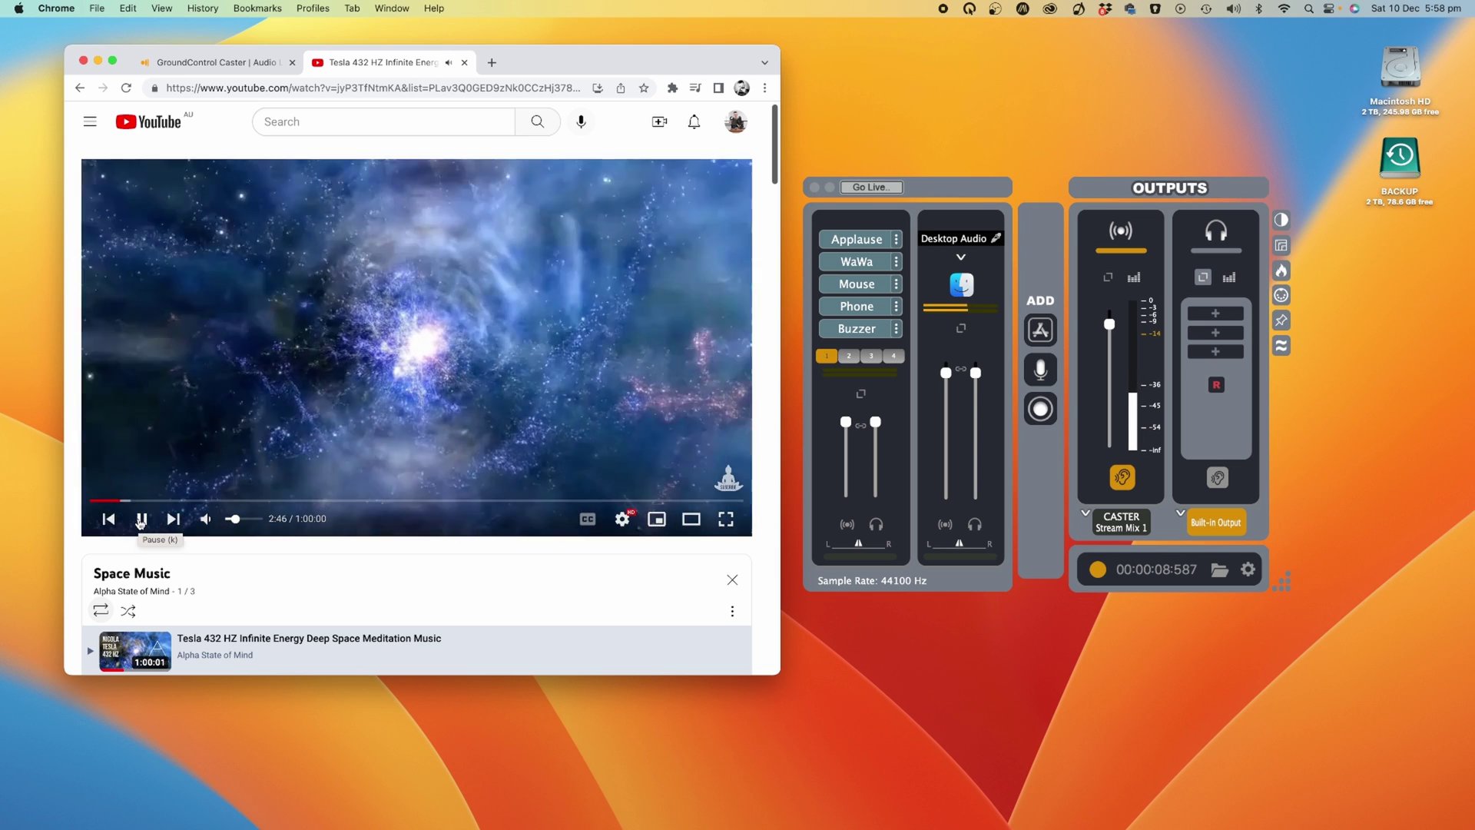
click(140, 519)
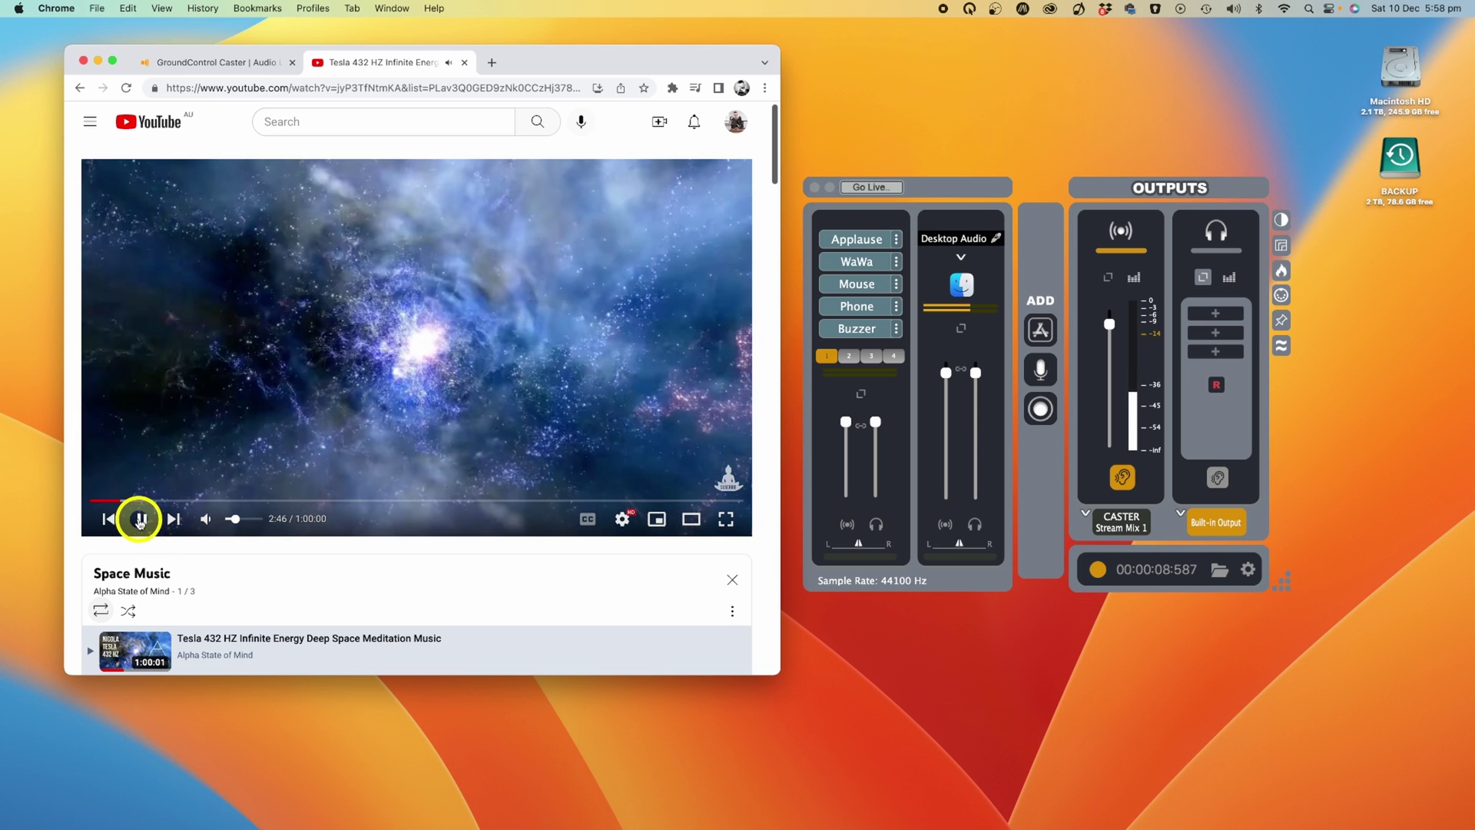
Stop the QuickTime screen recording and play back the saved .mov file
click(942, 11)
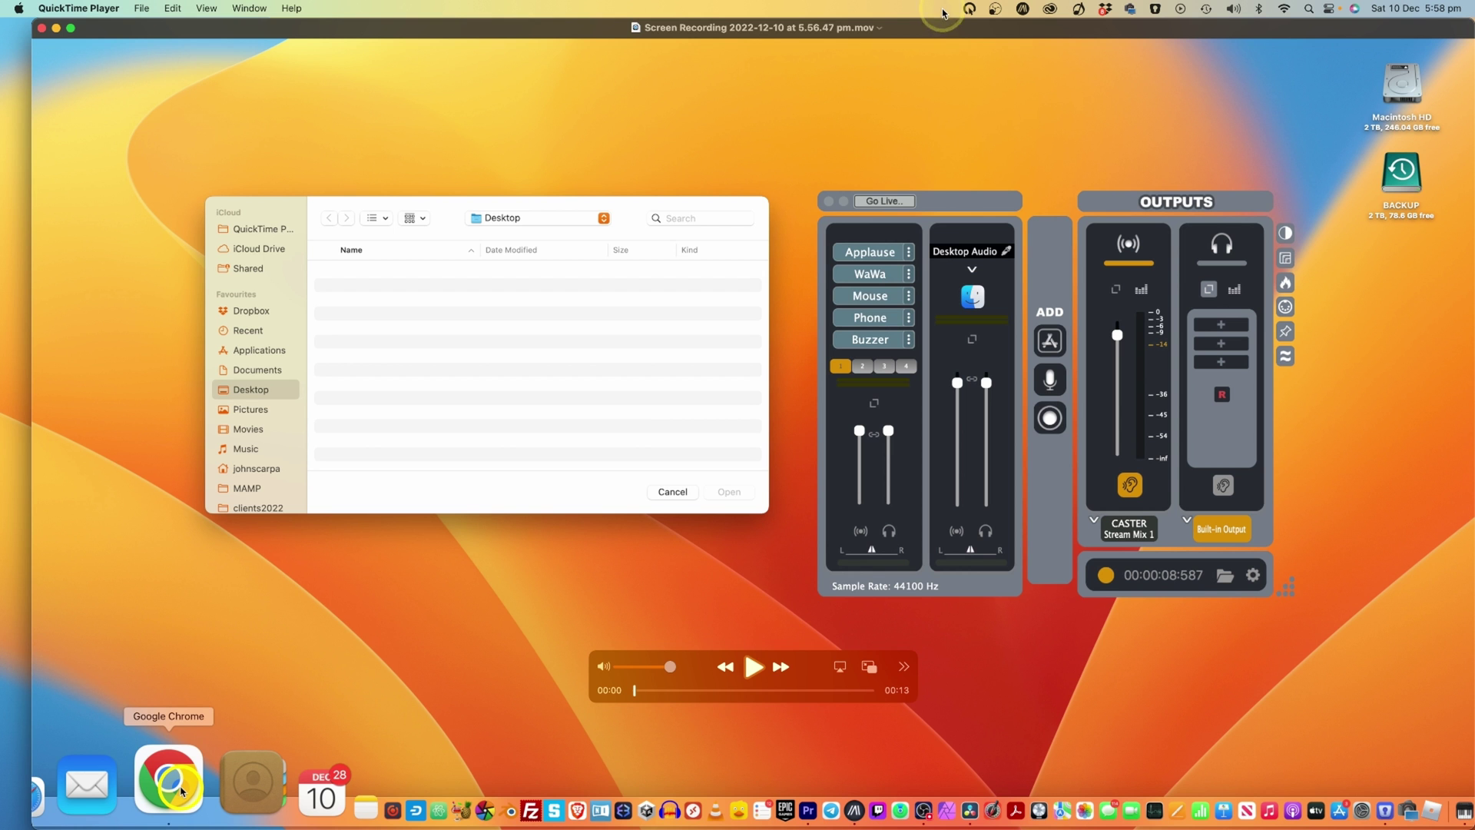
click(800, 559)
click(754, 667)
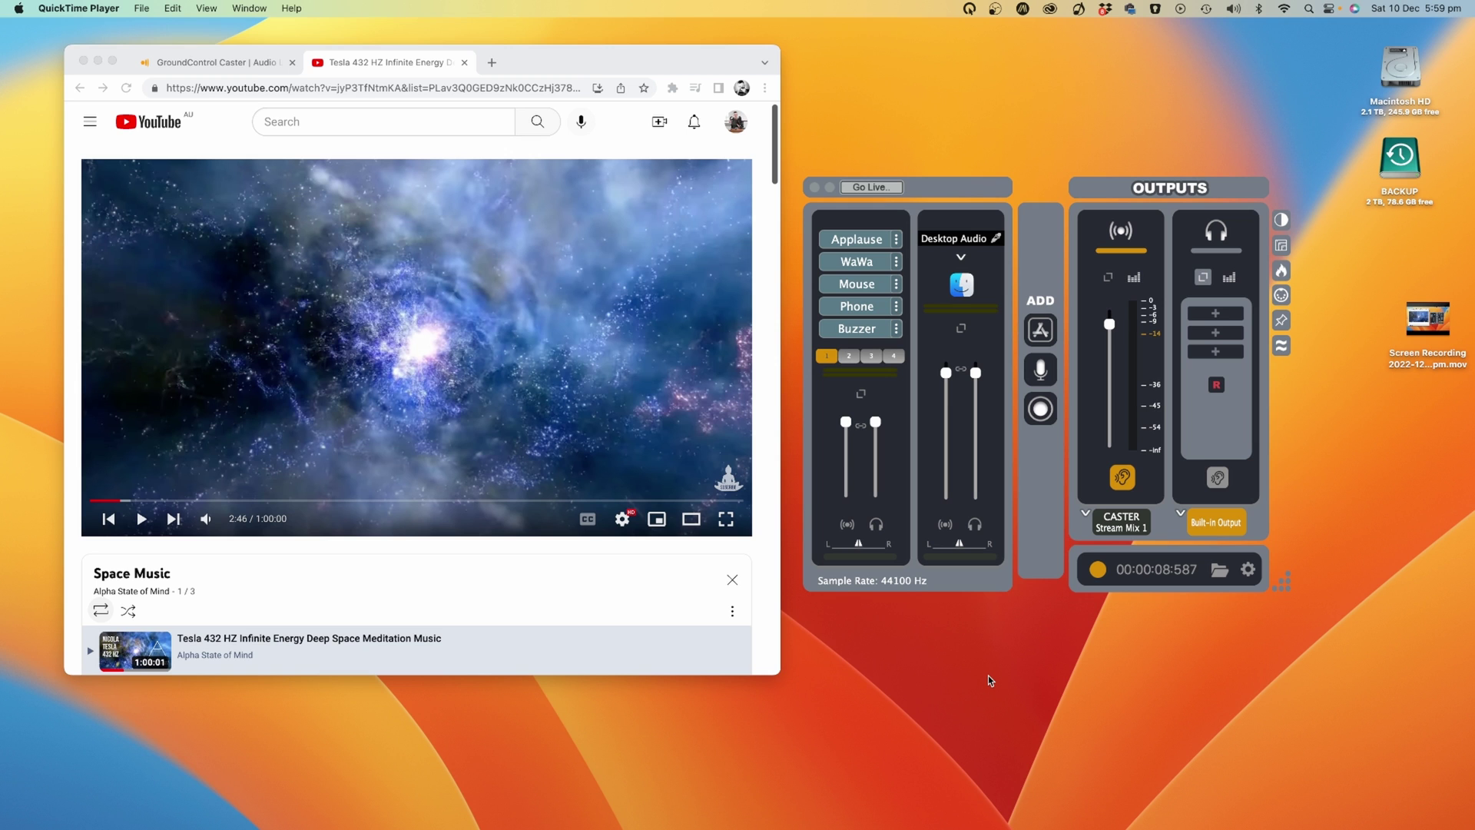
Launch Audio MIDI Setup from Spotlight
key(super+space)
text(a)
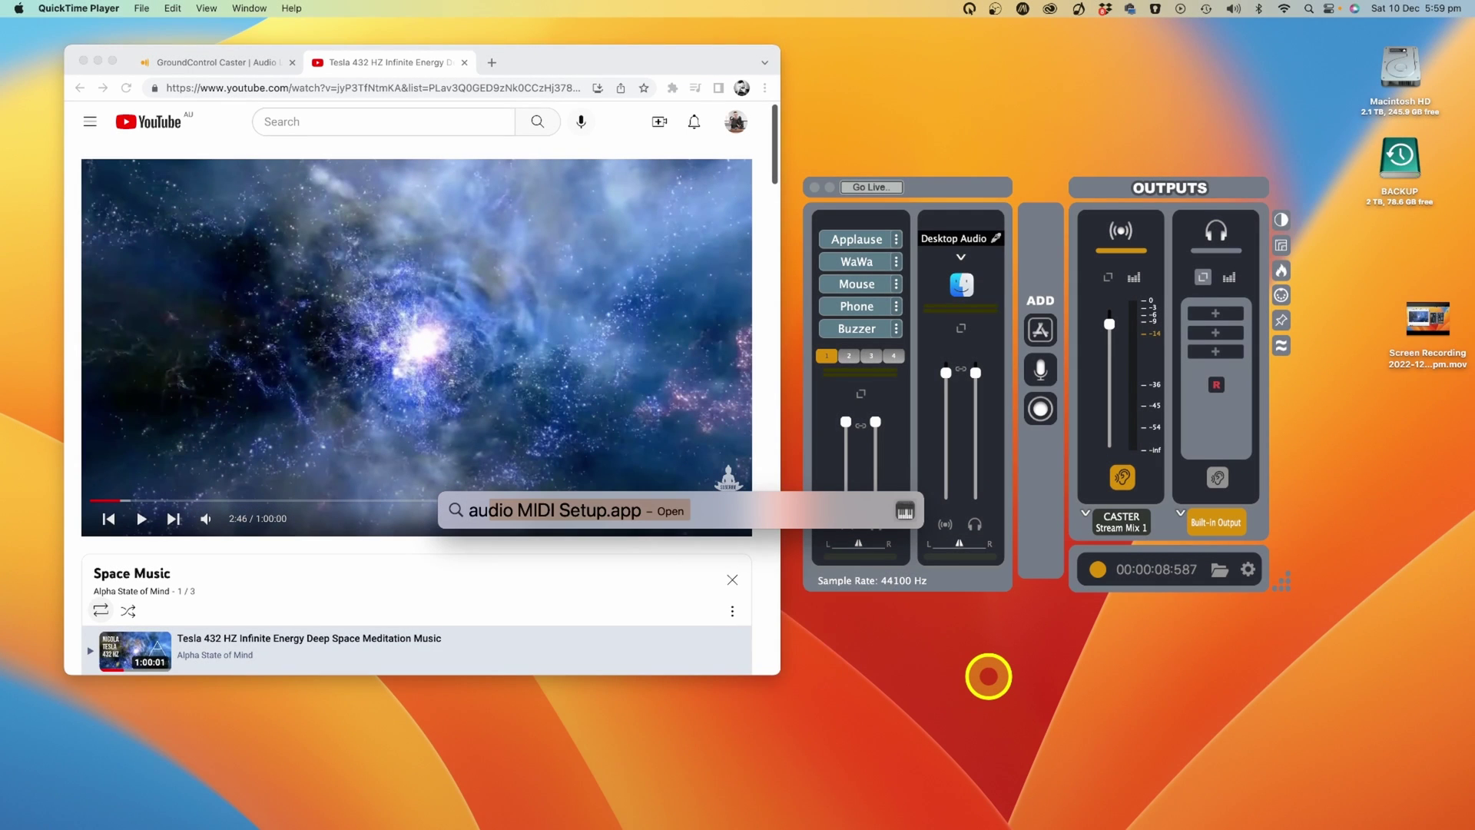
key(Return)
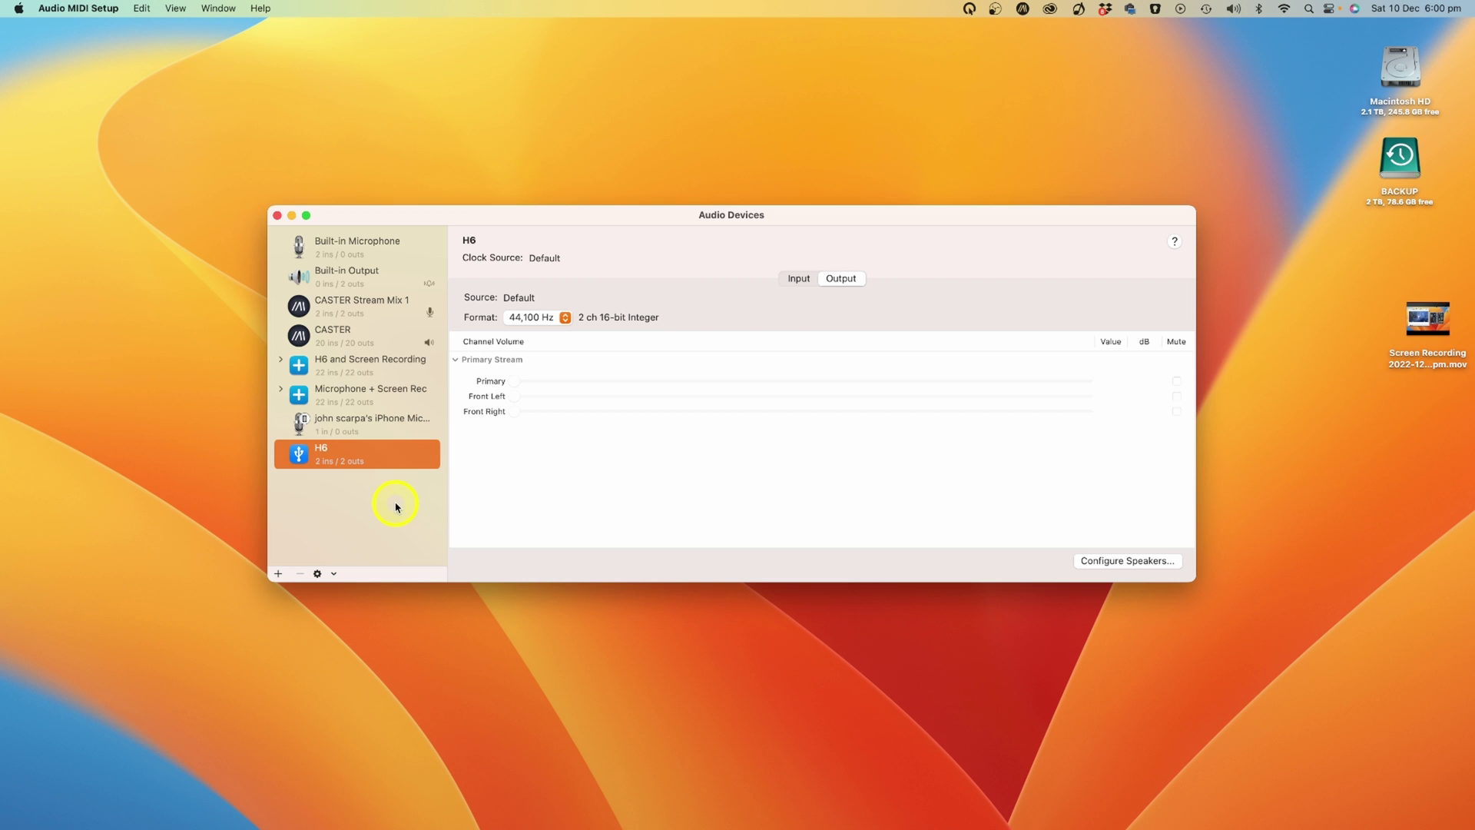
Create a new Aggregate Device from the add-device menu in the sidebar
click(405, 507)
click(278, 573)
click(278, 573)
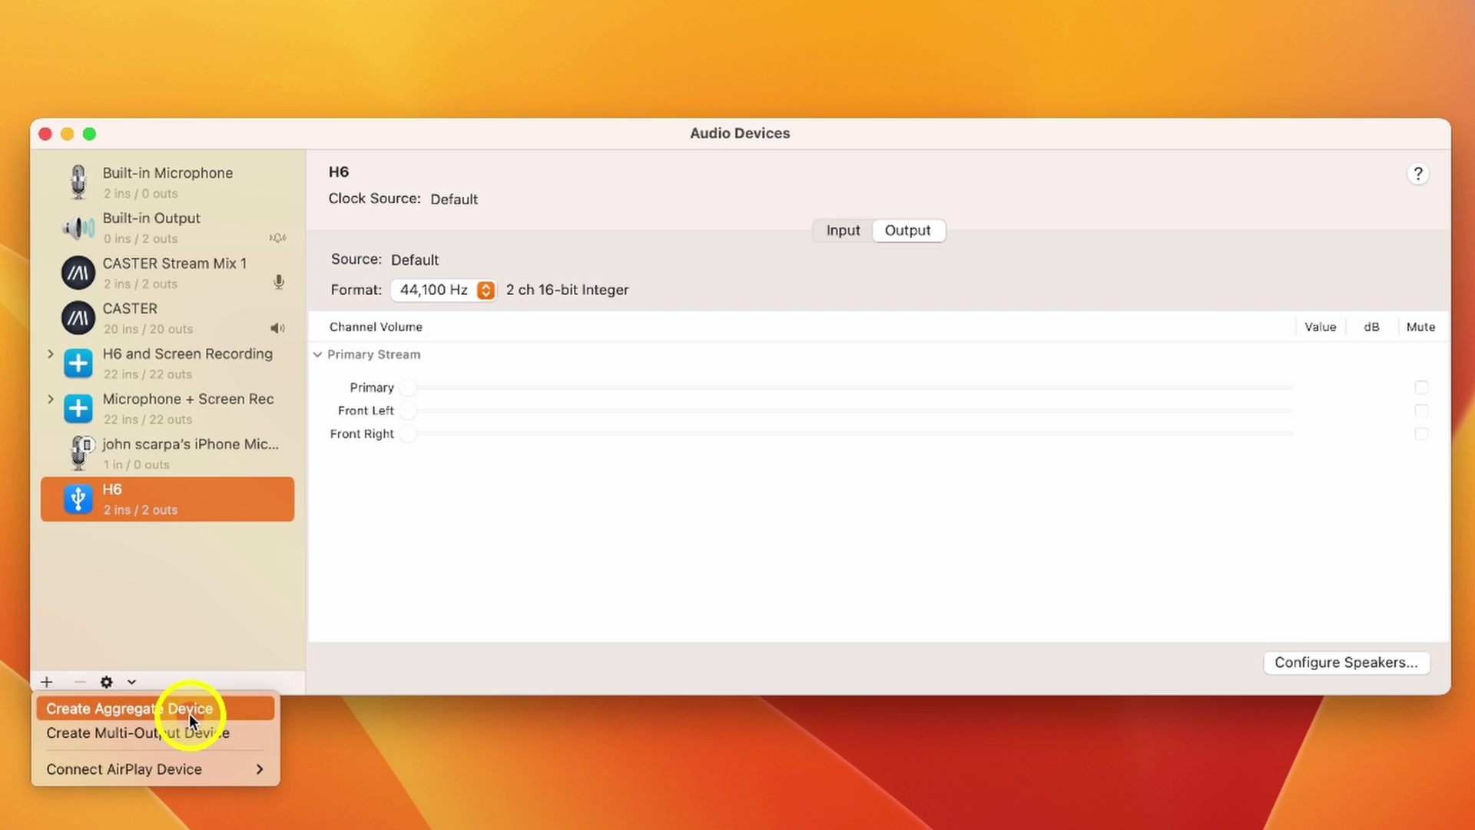
click(189, 708)
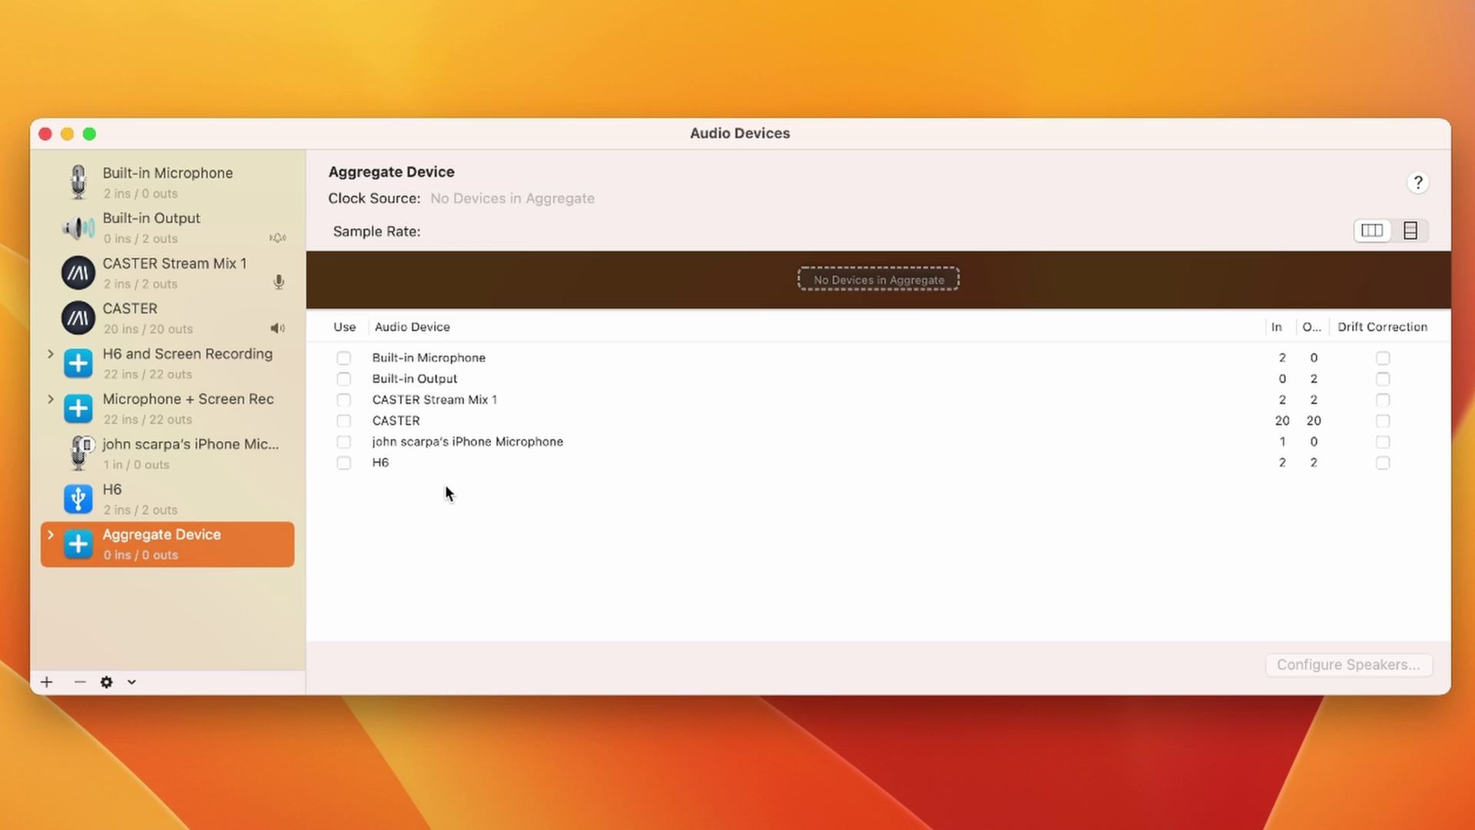
Include H6 and CASTER in the Aggregate Device, giving 22 ins / 22 outs
click(344, 462)
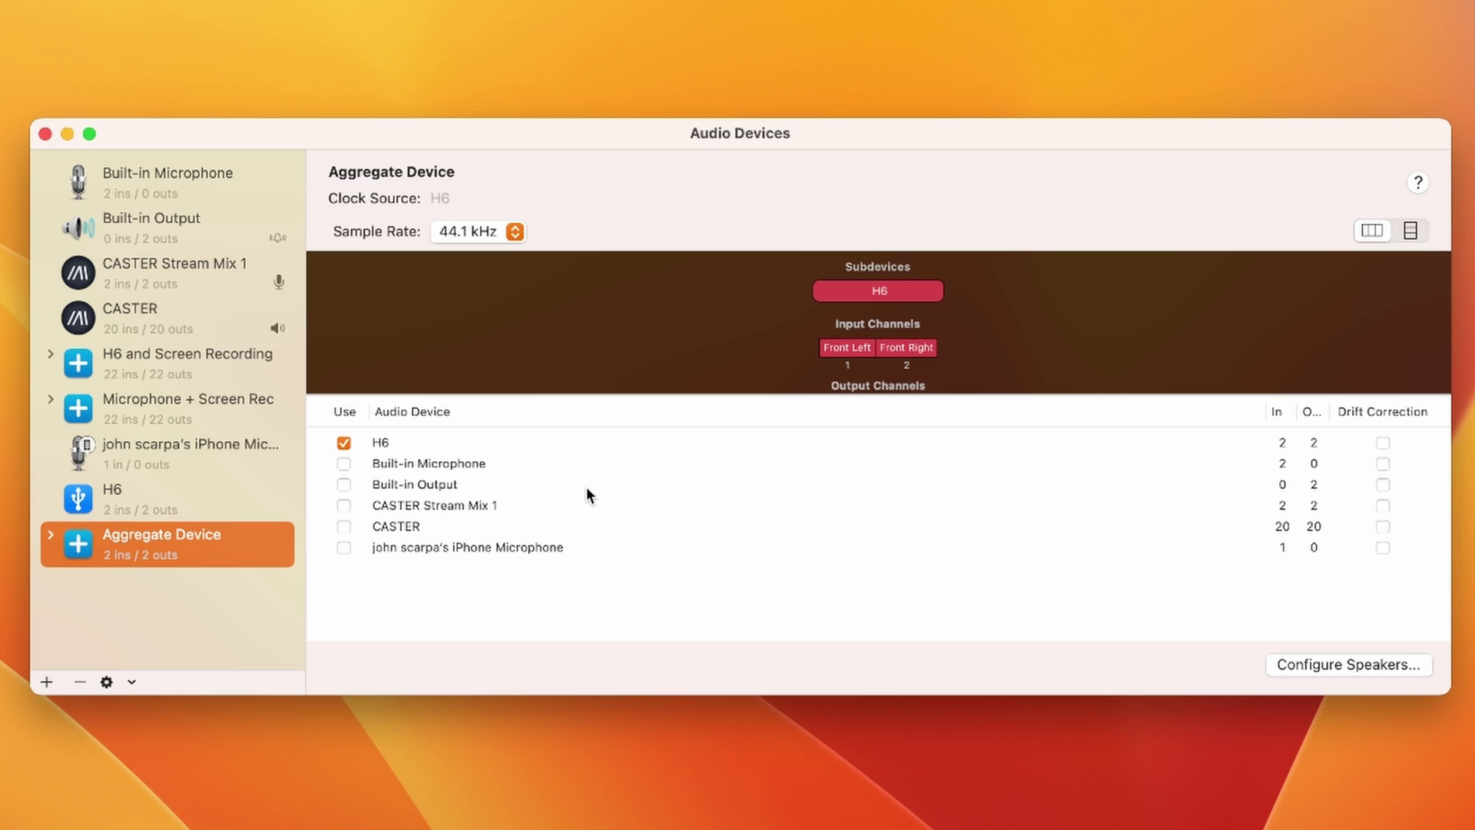
click(344, 526)
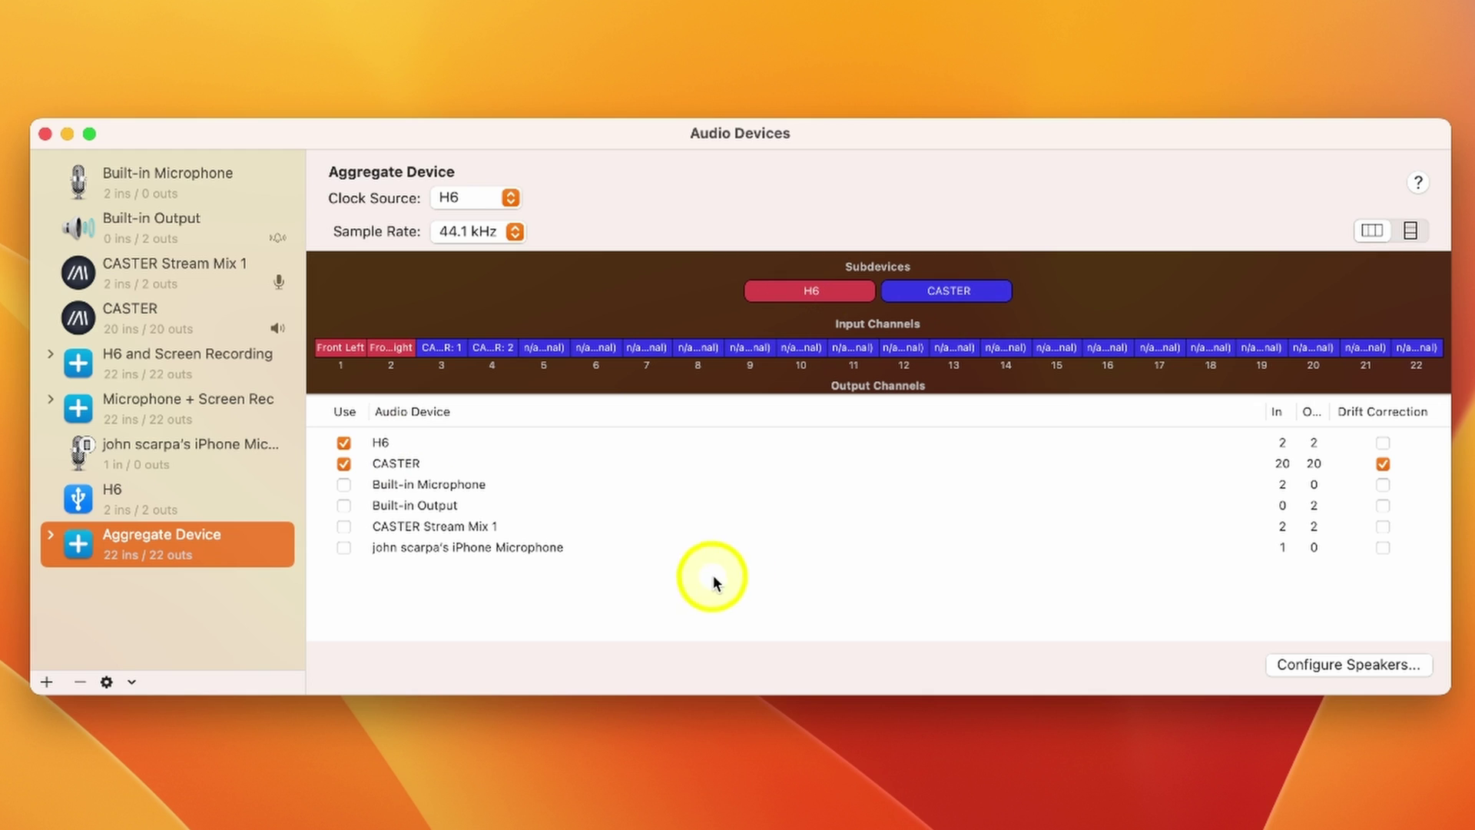
Rename the aggregate device to 'Microphone + Screen Rec'
click(183, 537)
click(252, 537)
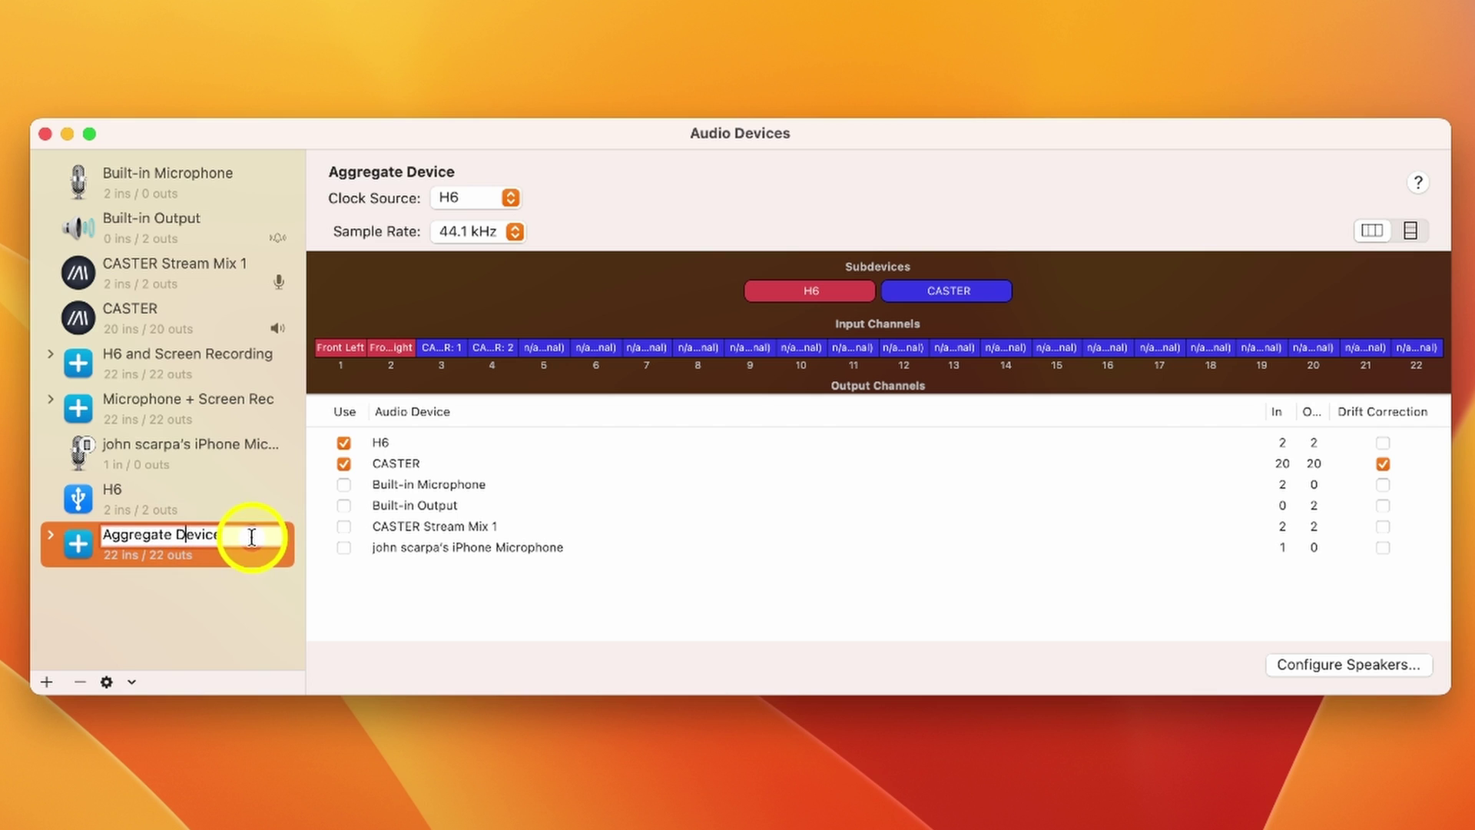
drag(252, 537, 98, 538)
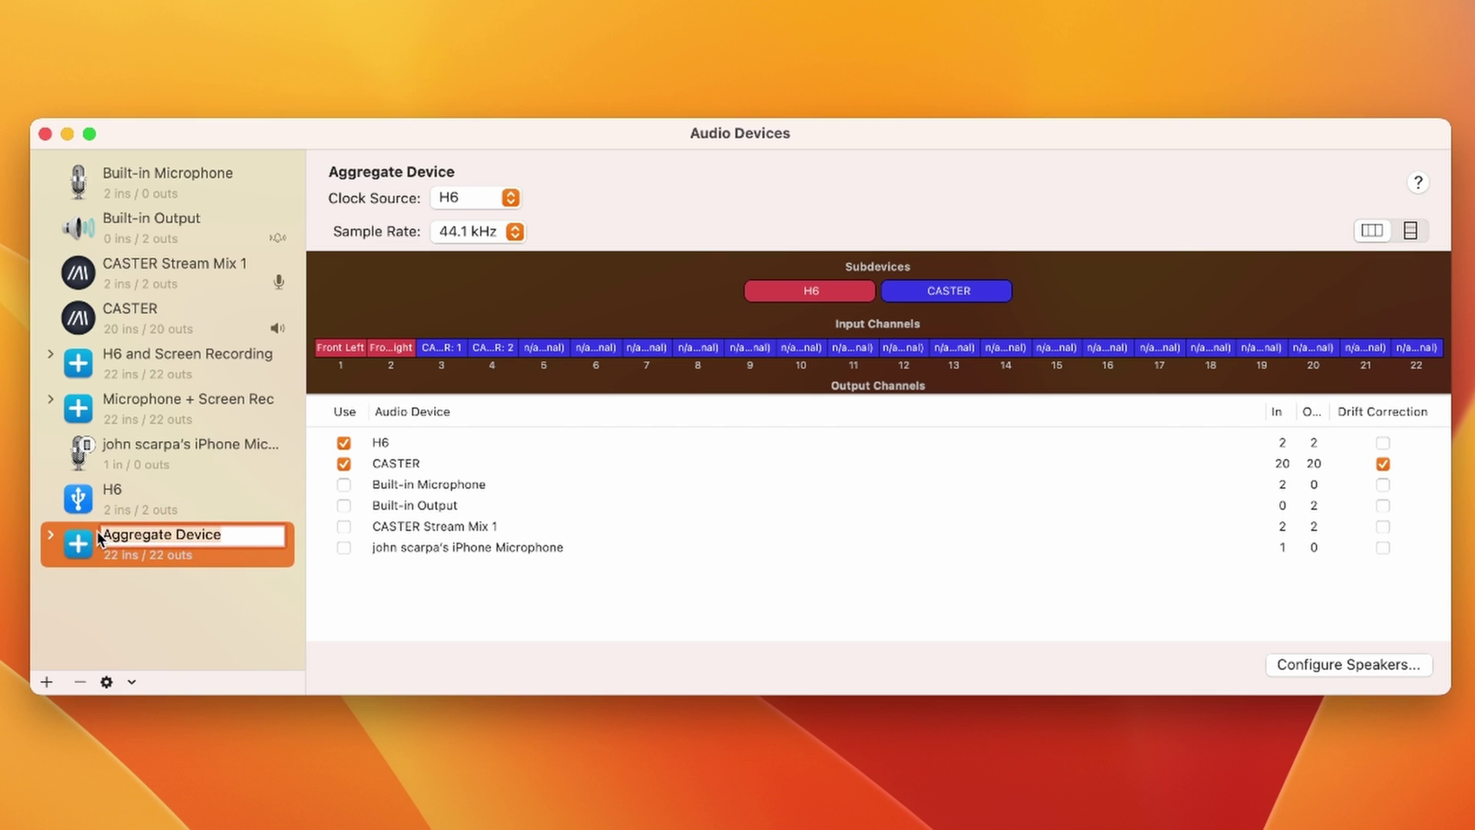
text(Micropho)
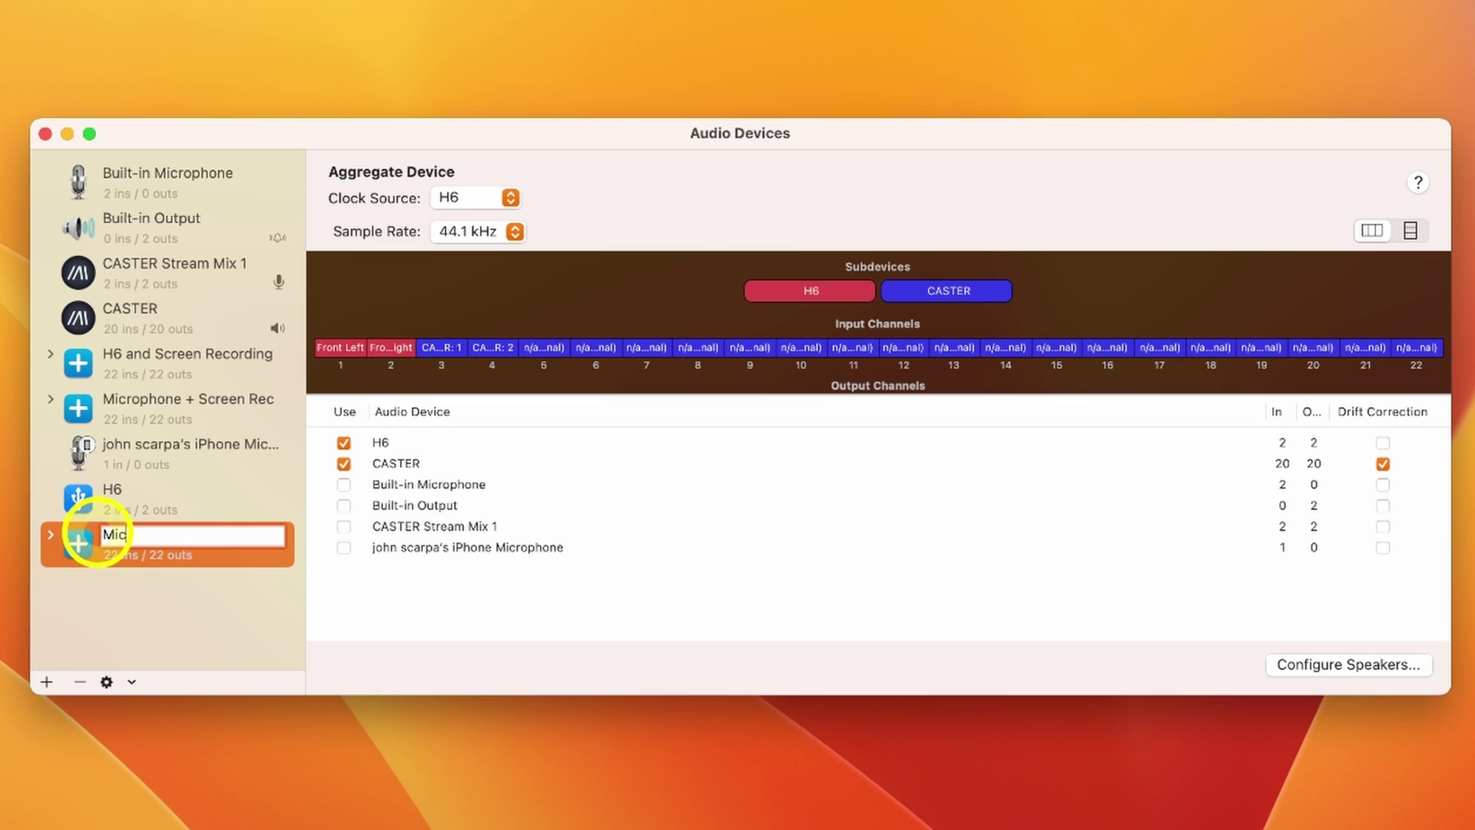
text(ne + Screen Rec)
key(Return)
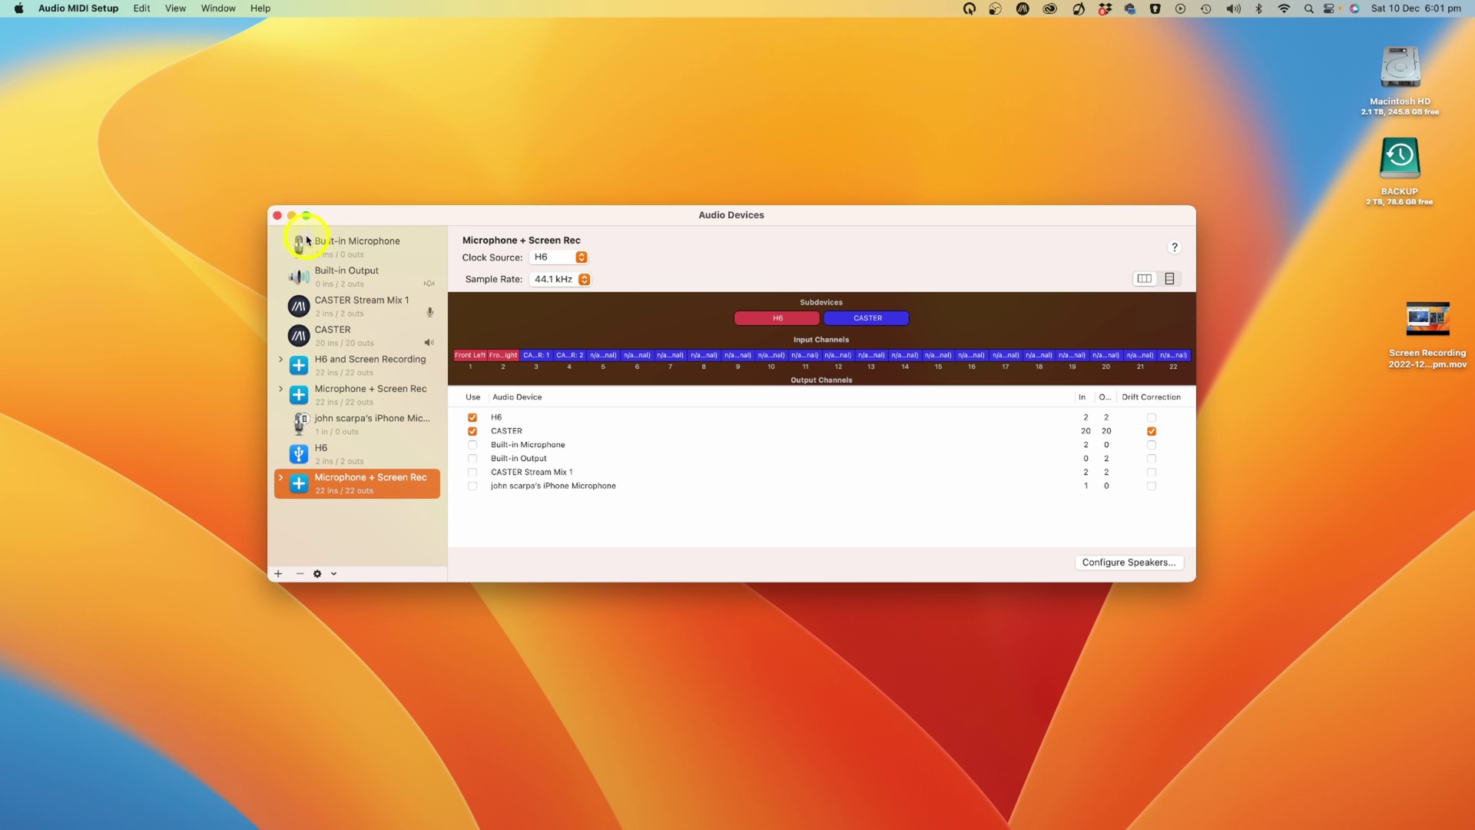
Close the Audio Devices window, launch QuickTime Player and start a new screen recording
click(278, 216)
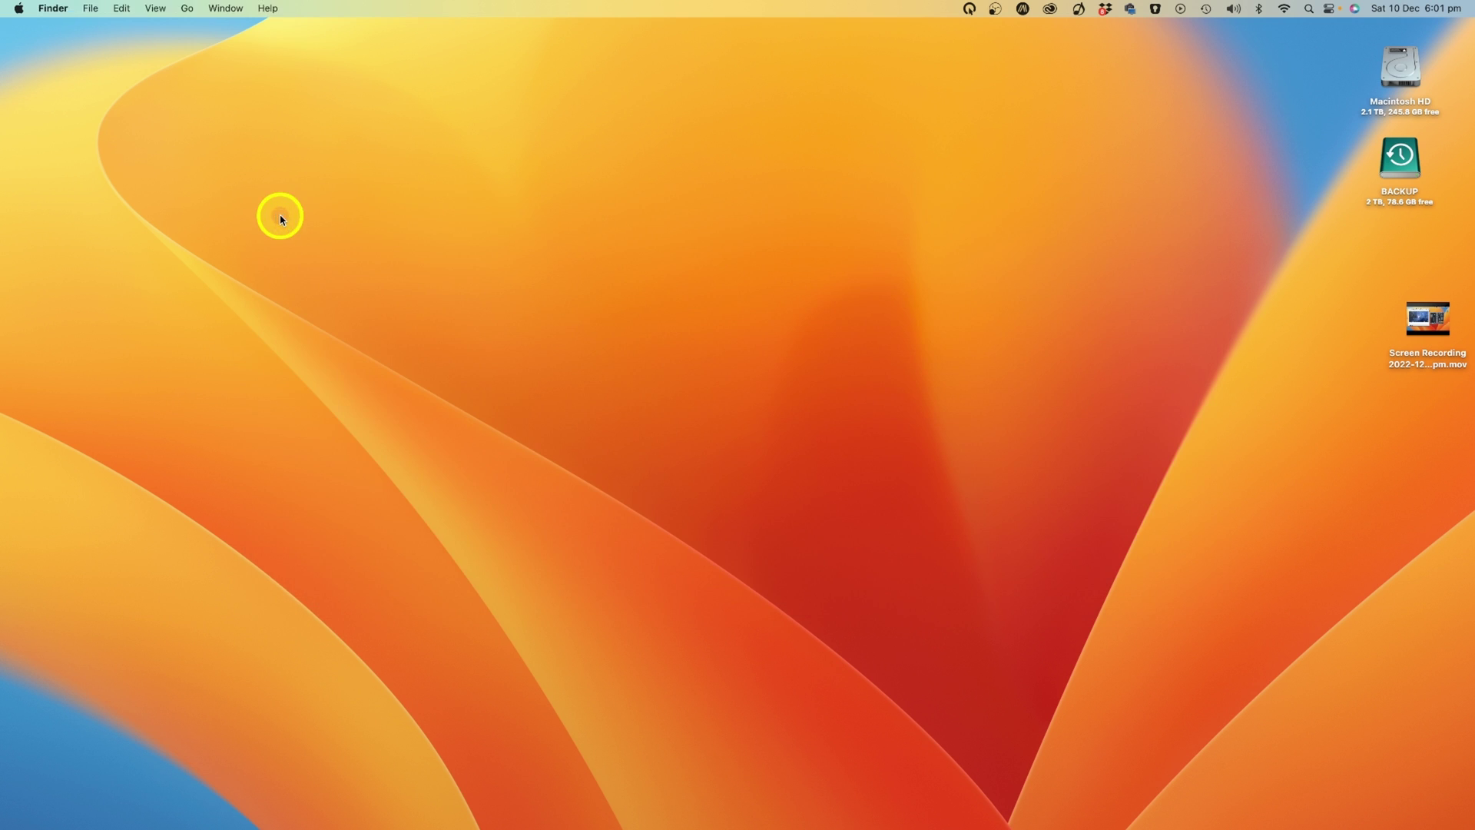
key(super+space)
text(quick)
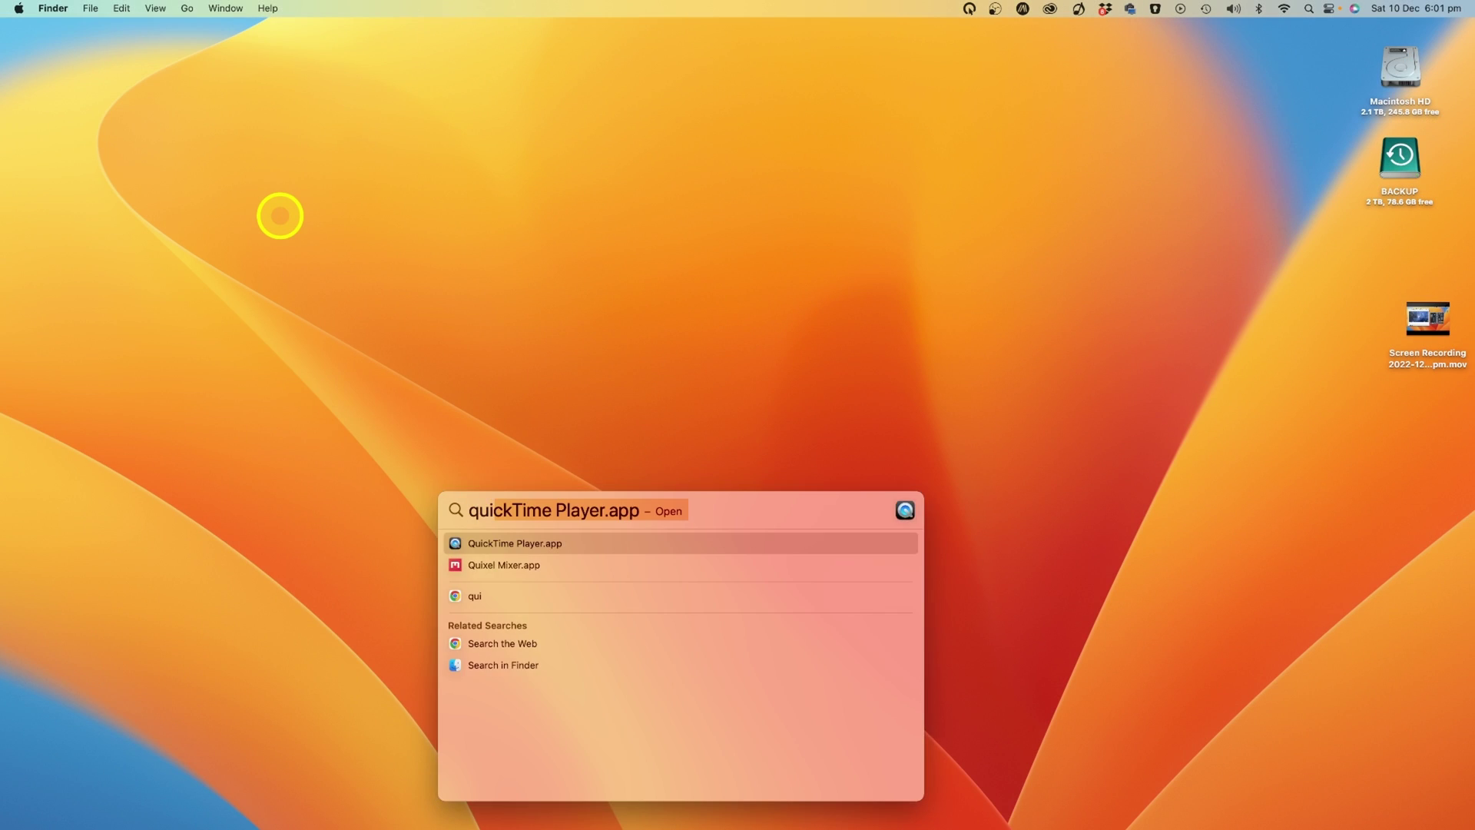
key(Return)
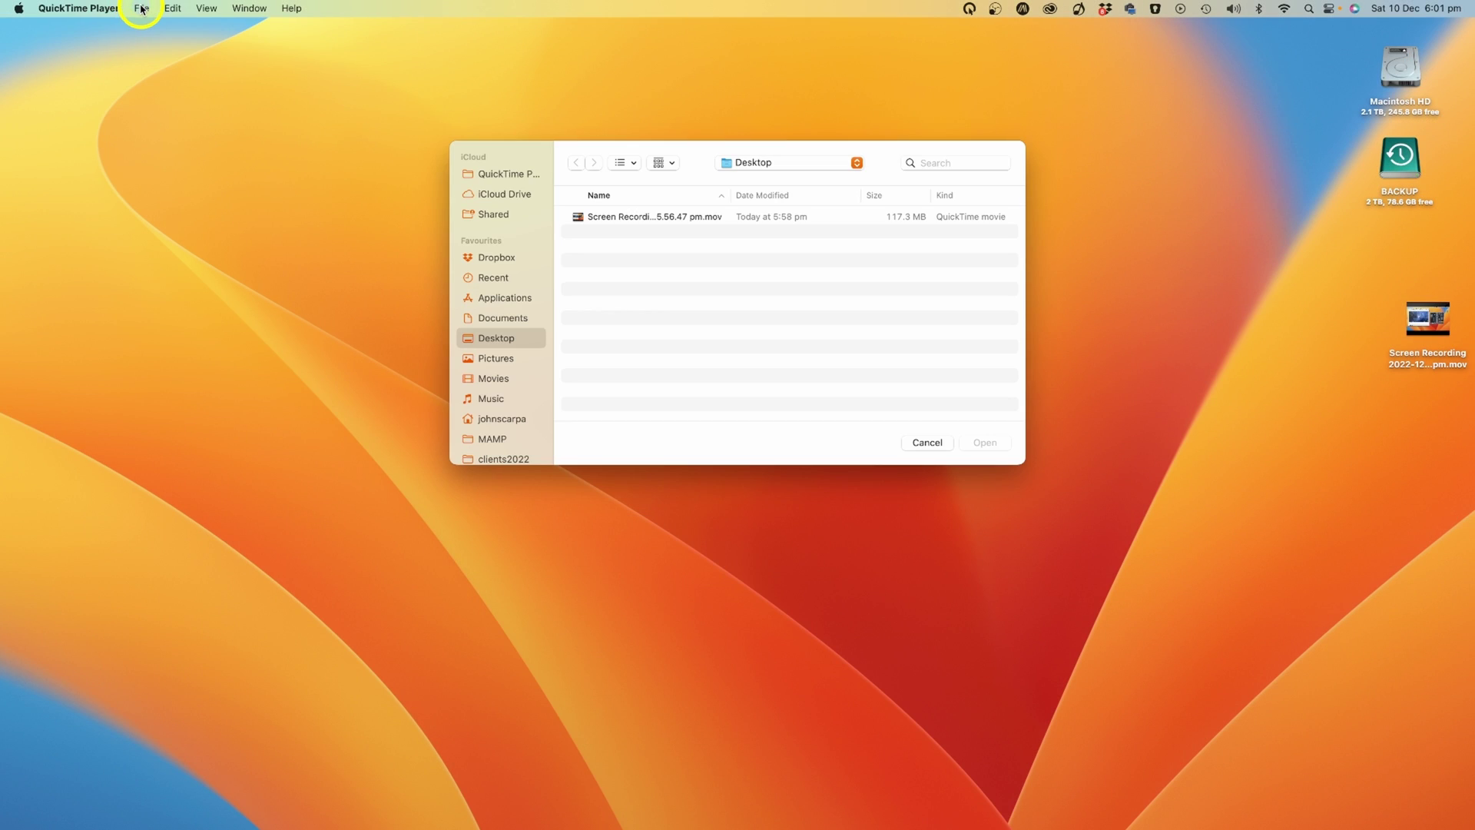
click(141, 8)
click(150, 61)
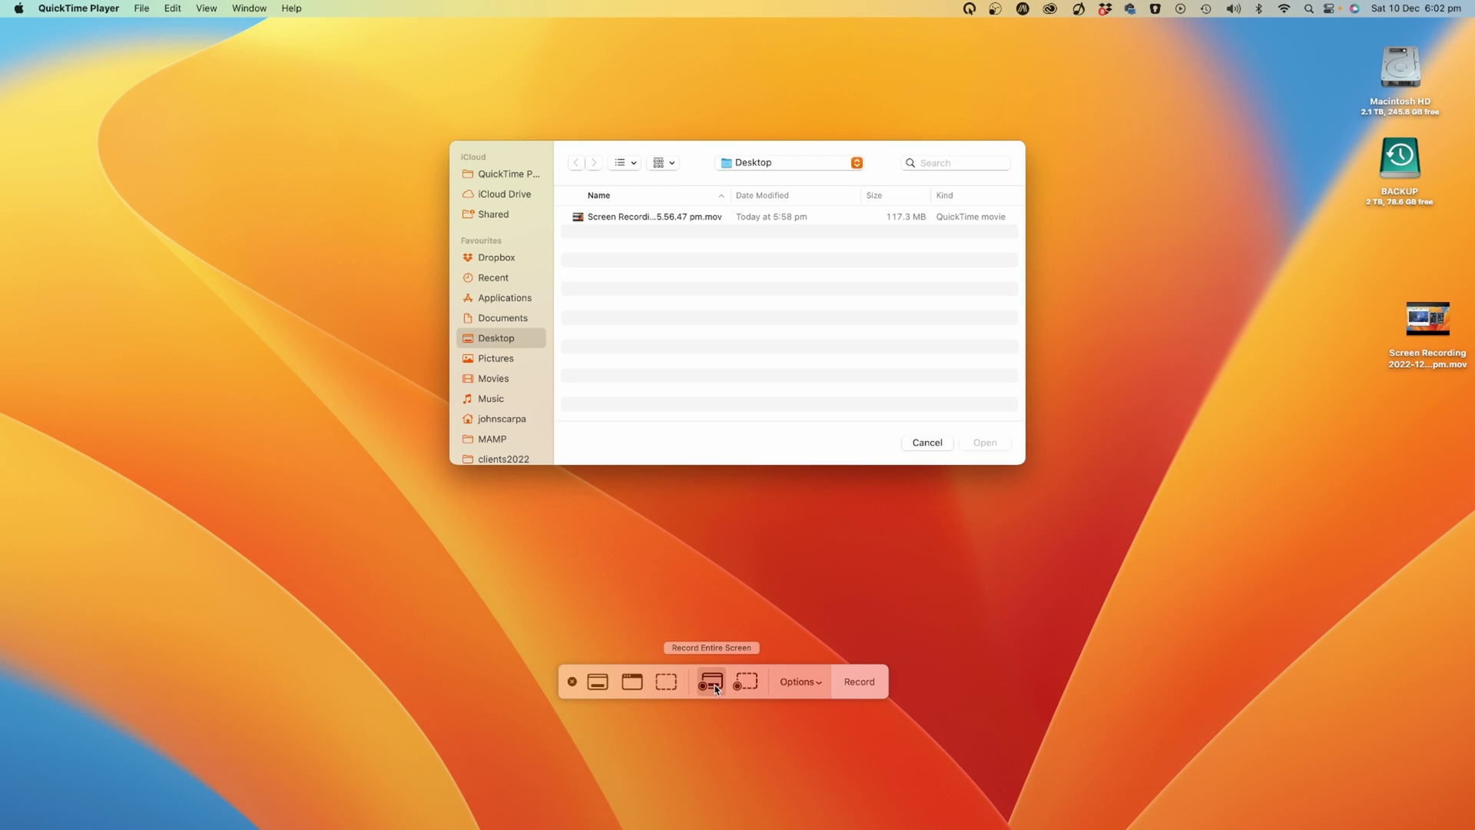
Record the entire screen using Microphone + Screen Rec as audio input, then dismiss the Open dialog
click(810, 689)
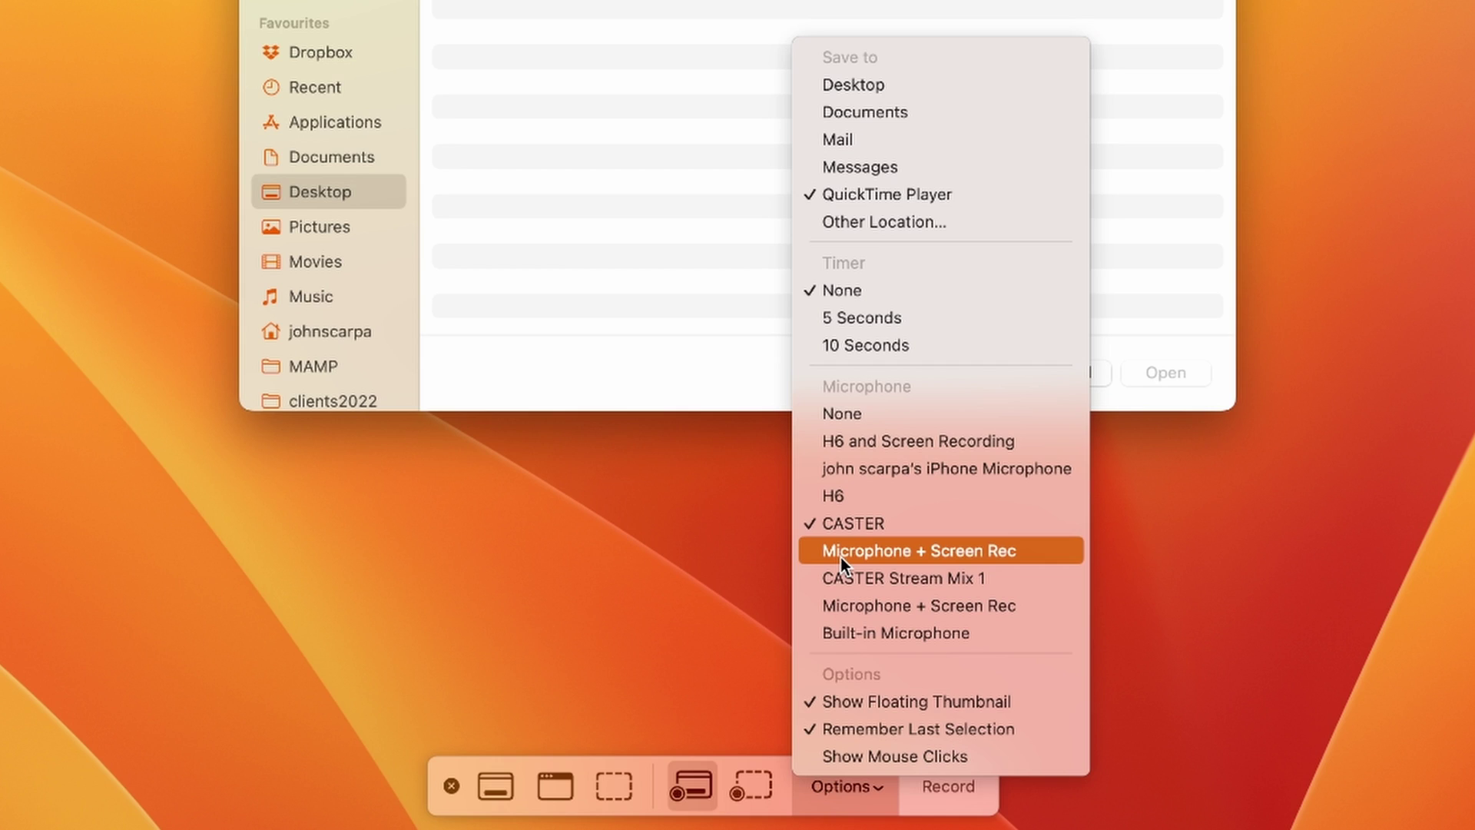
click(841, 556)
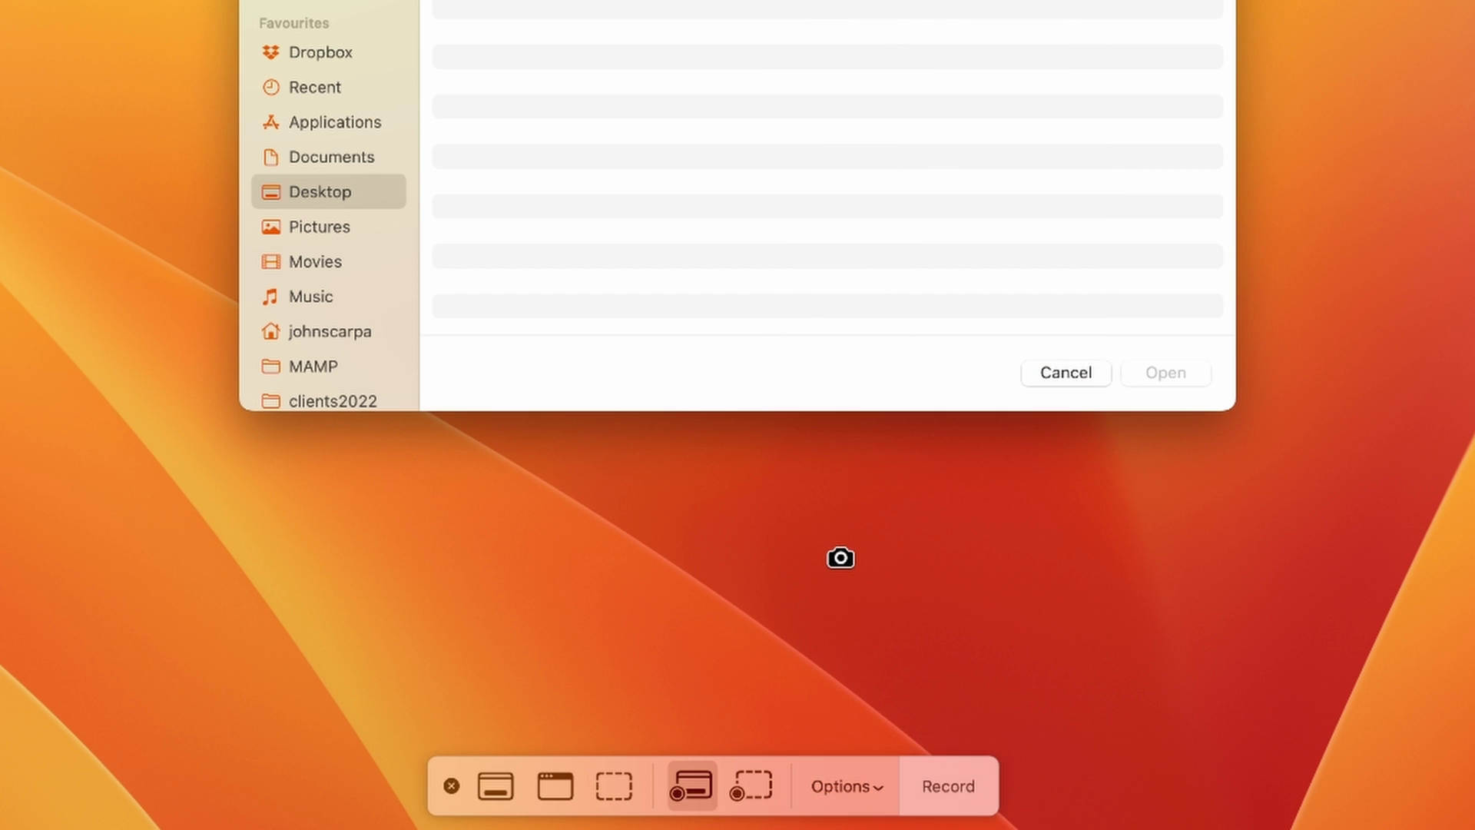
click(946, 794)
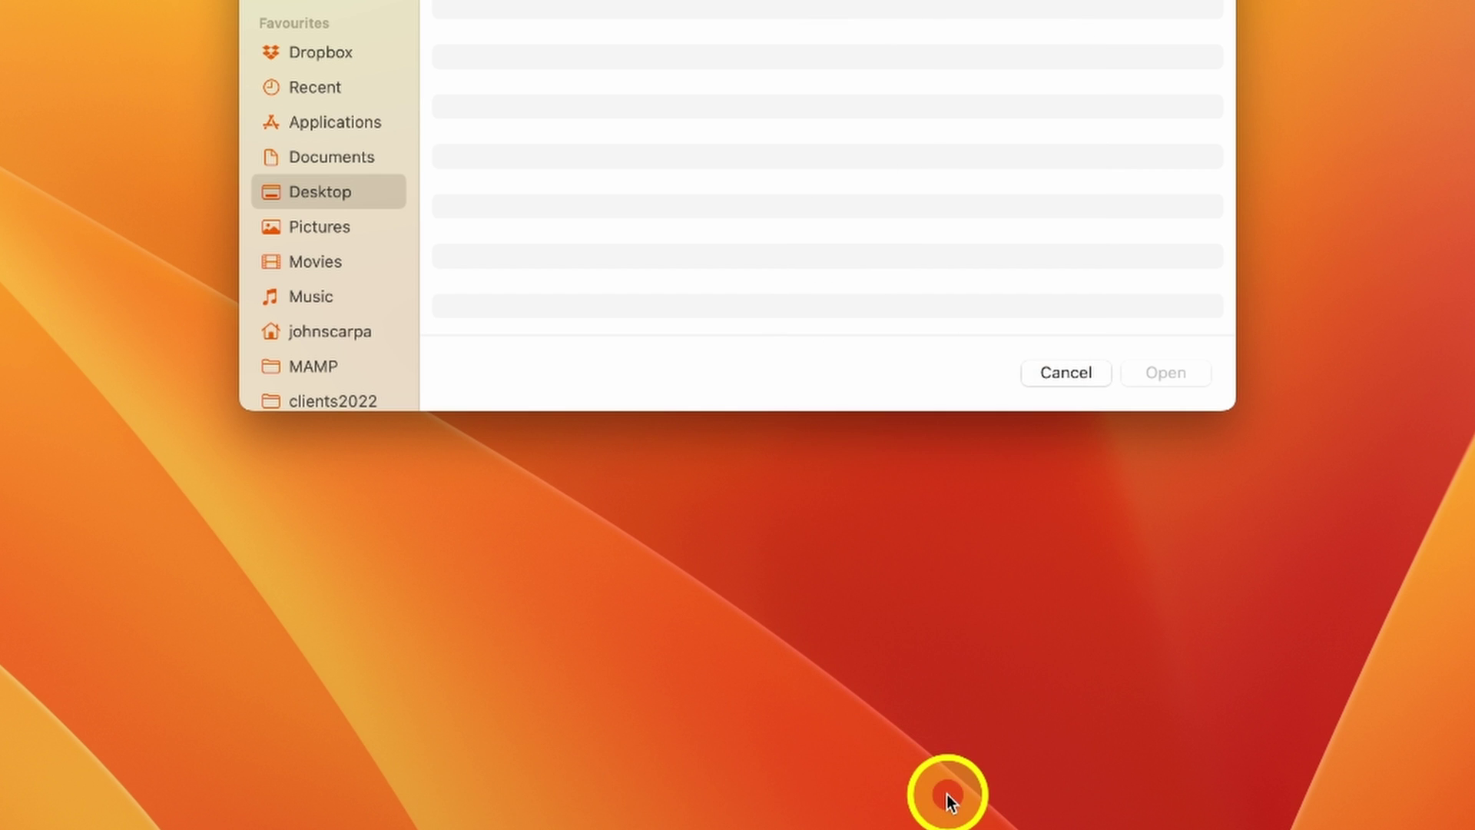
click(1068, 375)
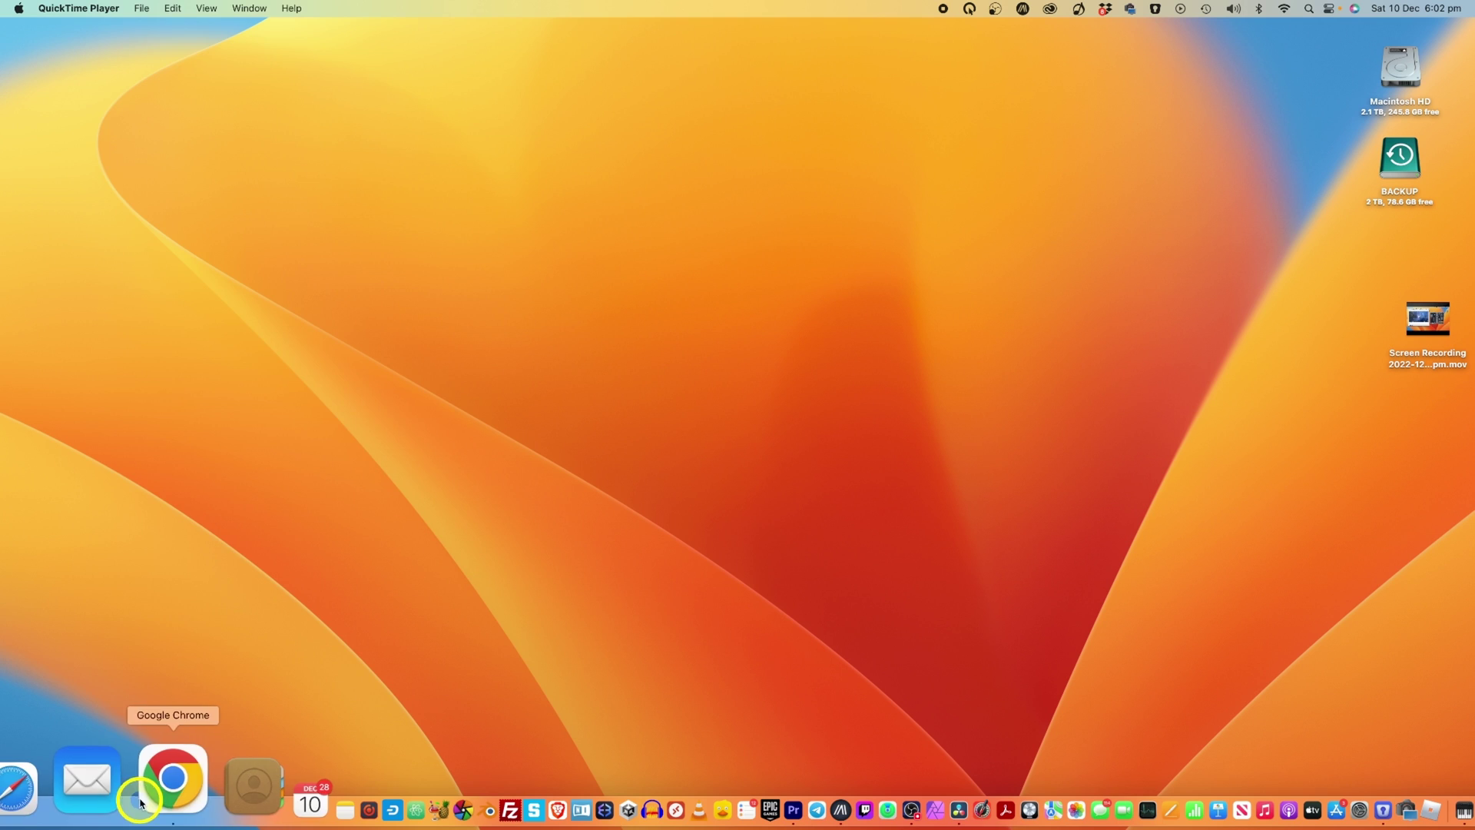
Bring Chrome forward and resume the YouTube space music video
click(154, 774)
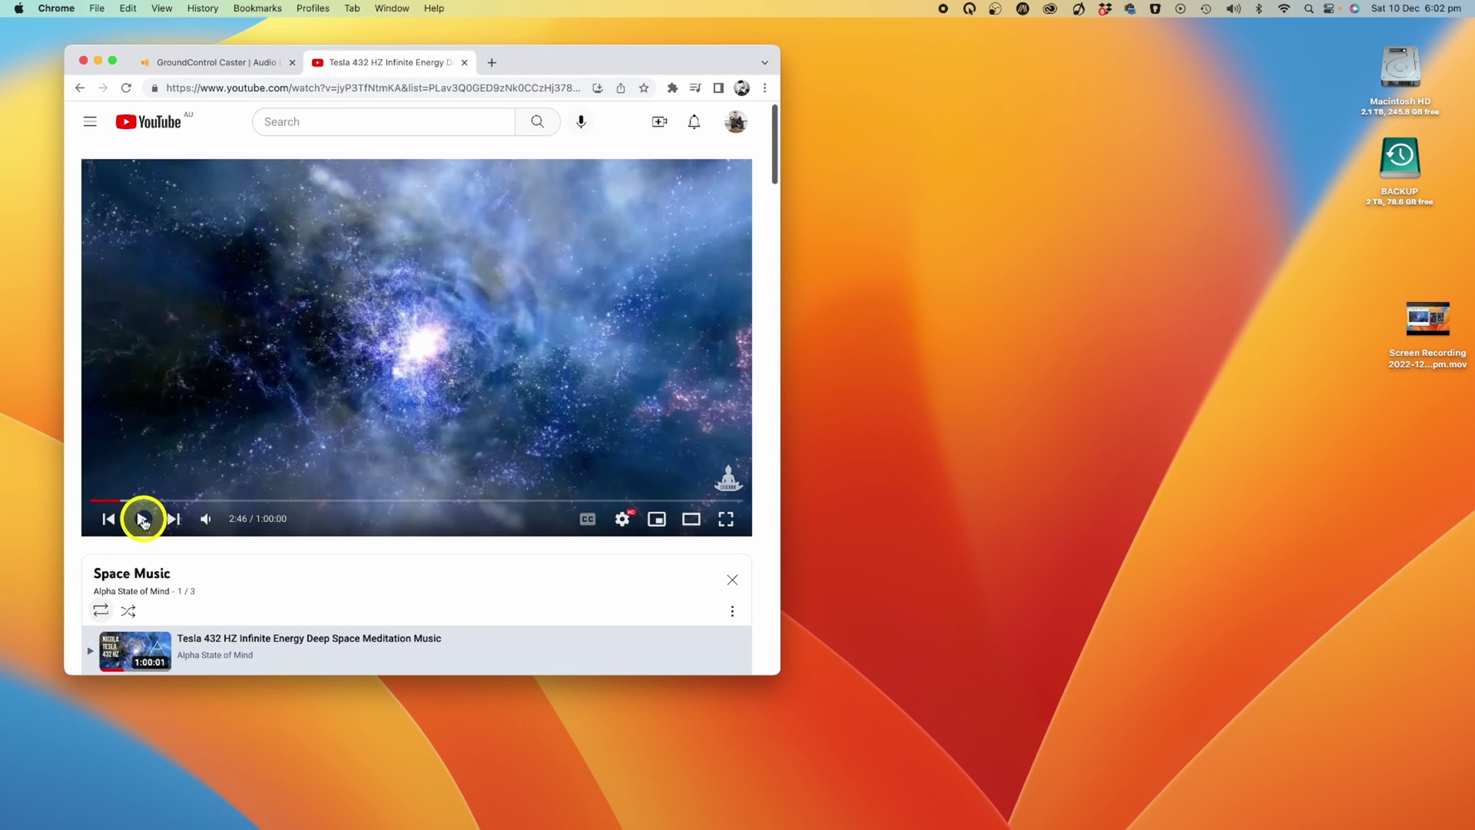
click(142, 519)
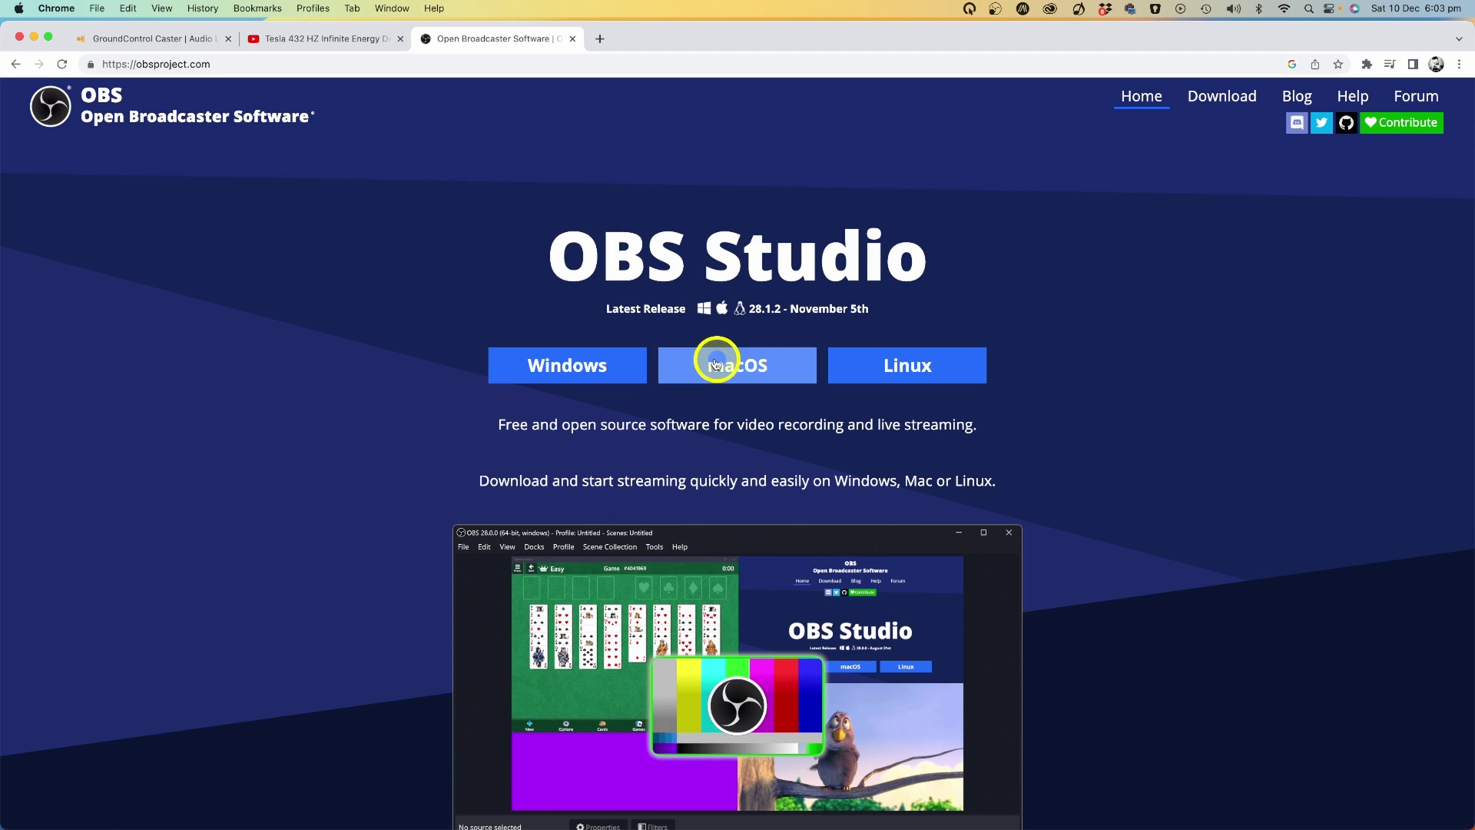
Minimize the Chrome window showing obsproject.com to reveal OBS Studio
scroll(738, 374, down, 1)
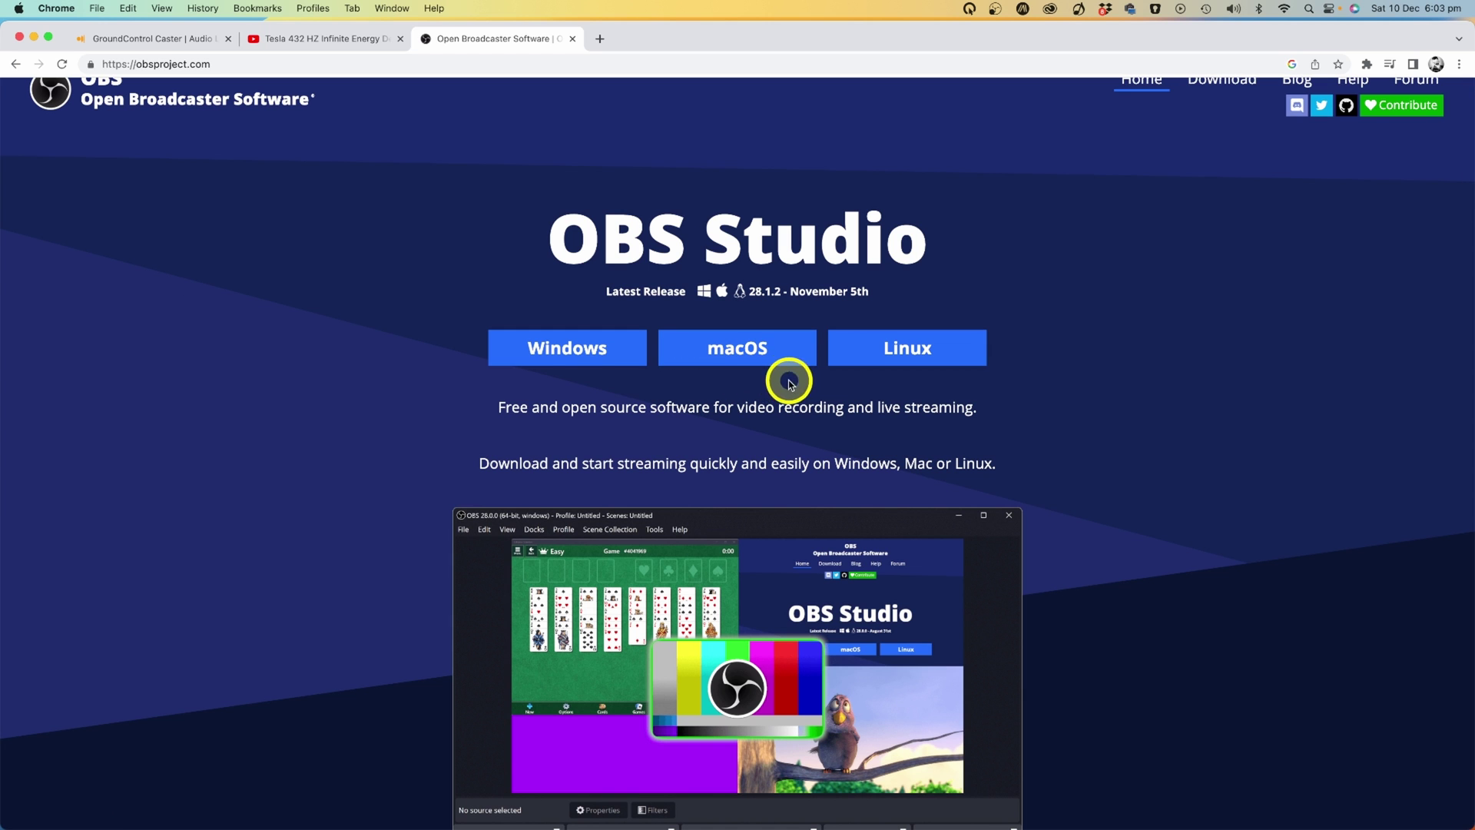
click(35, 38)
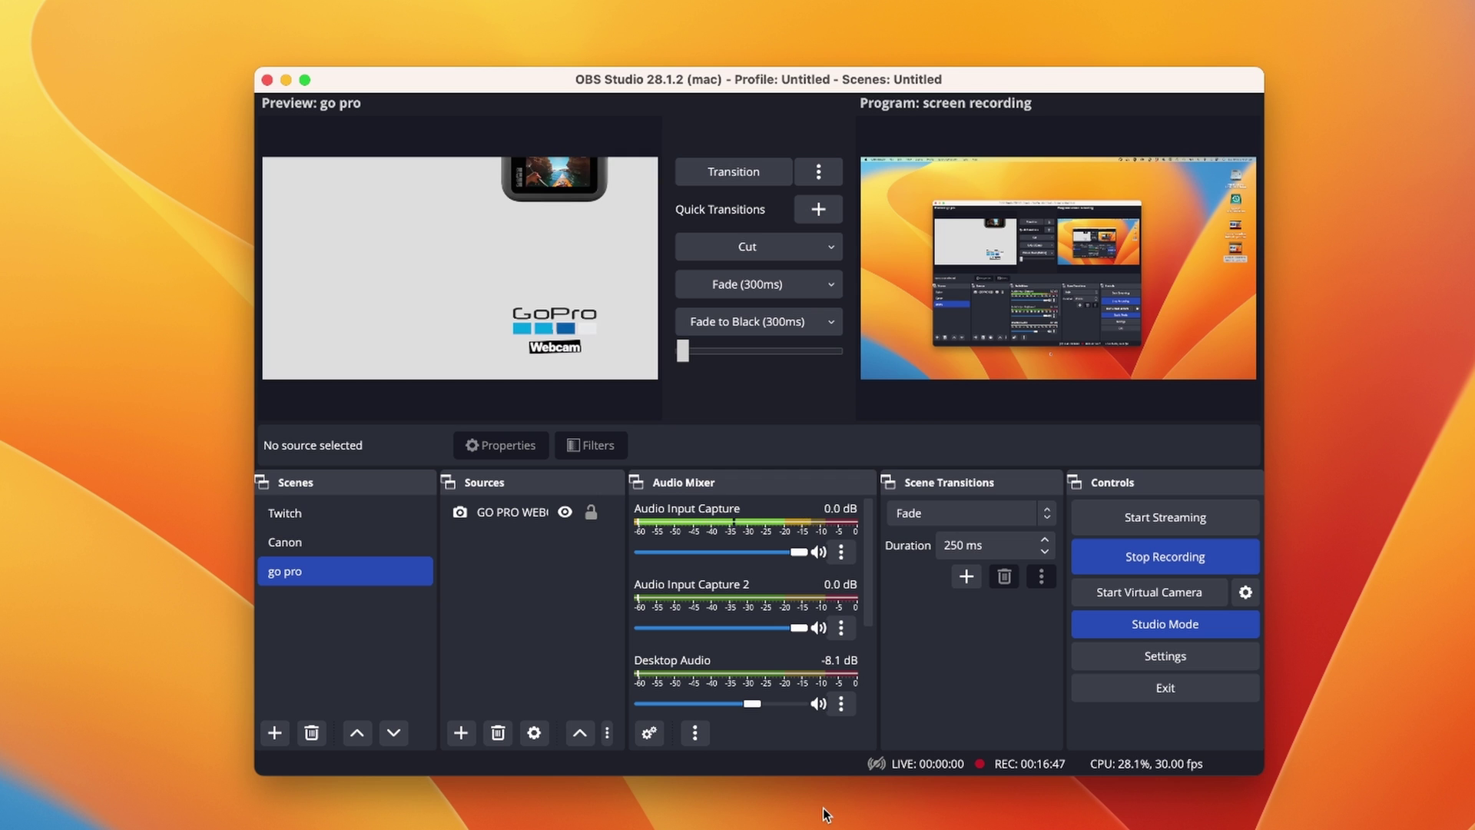
Add a new OBS scene named 'screen recording'
click(342, 759)
click(275, 733)
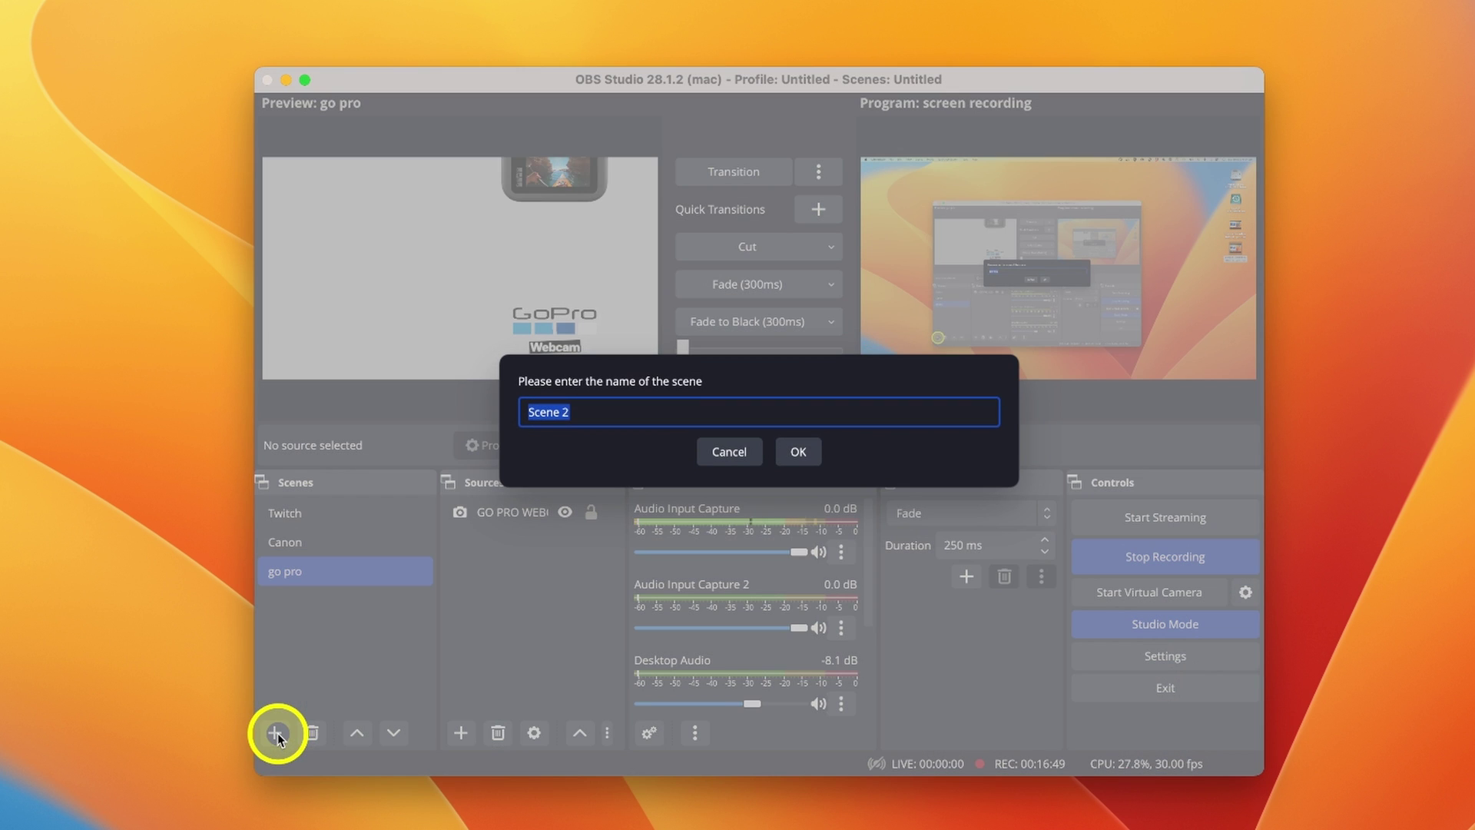
text(screen r)
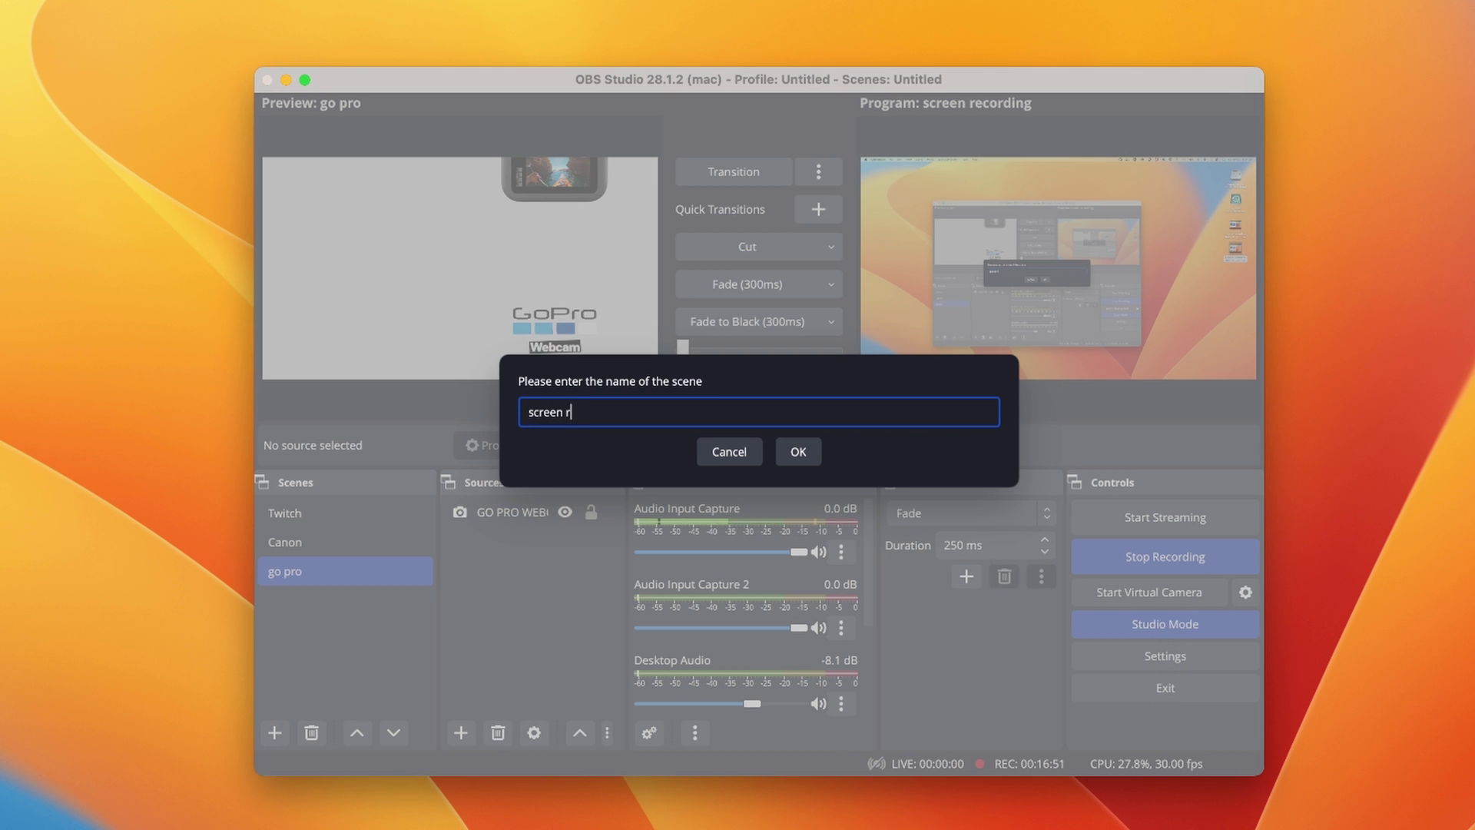
text(ecording)
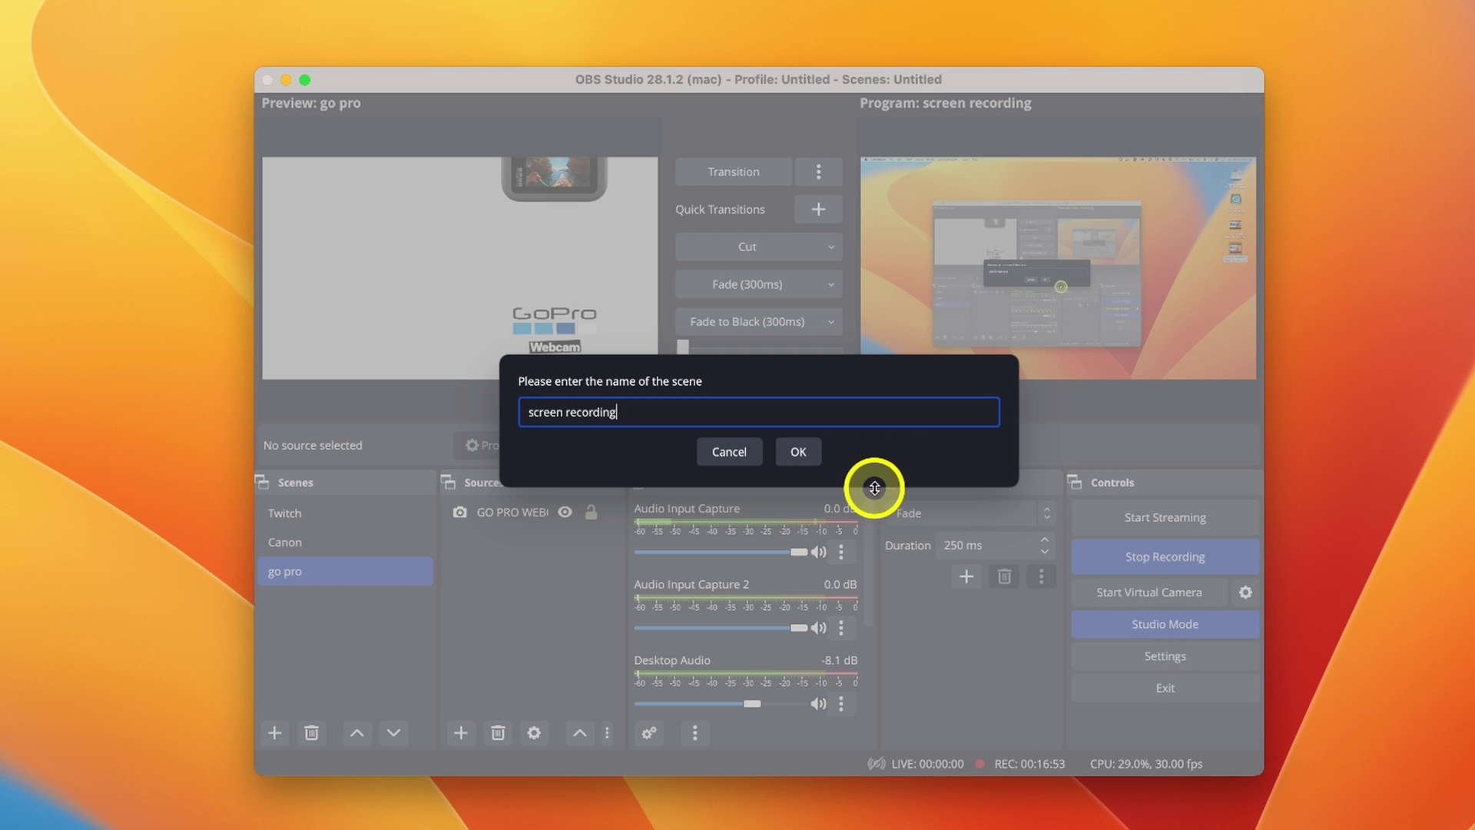
click(799, 452)
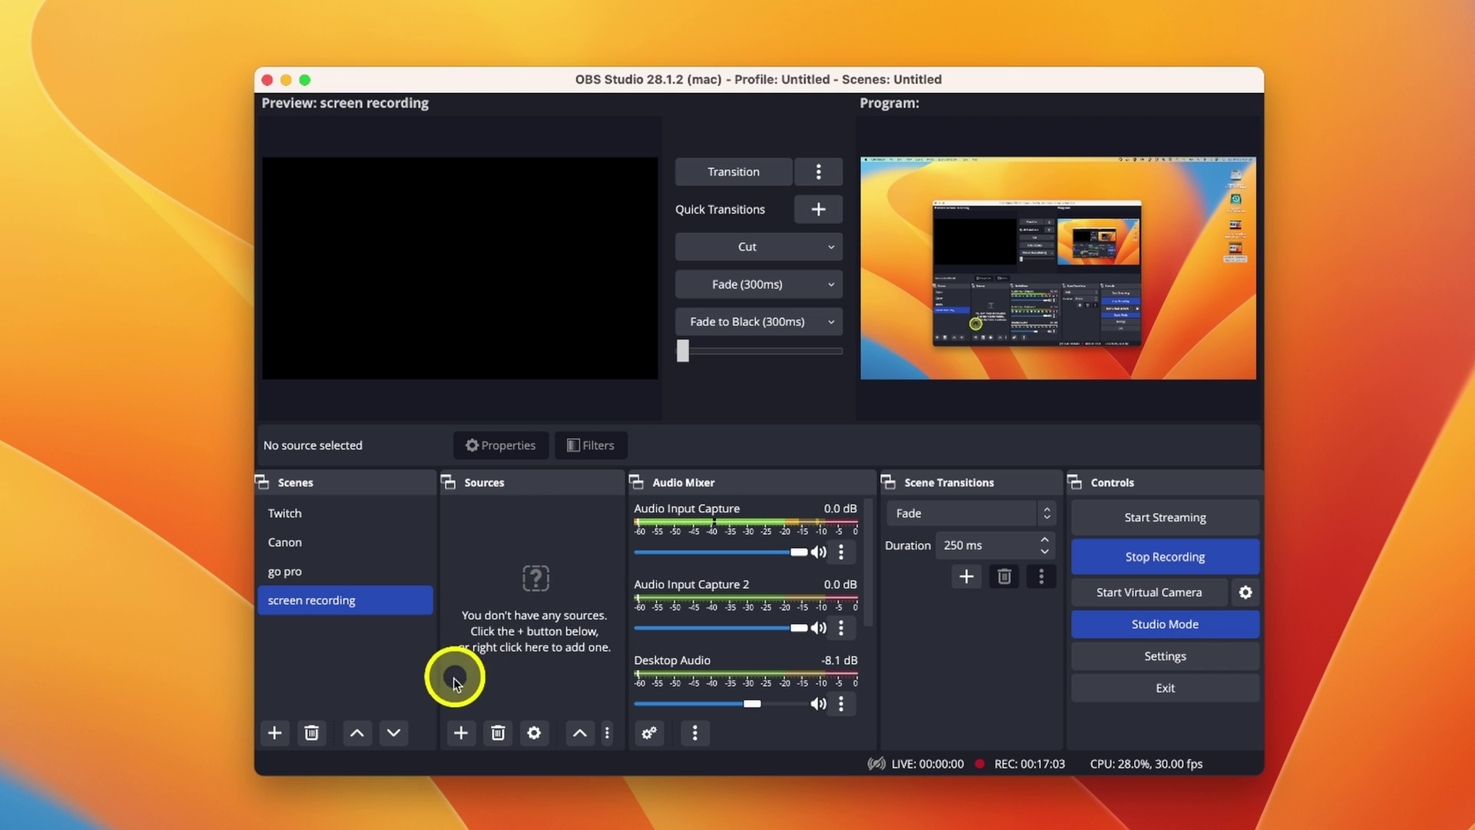
Add a macOS Screen Capture source capturing the Built-in Retina Display with default settings
click(458, 734)
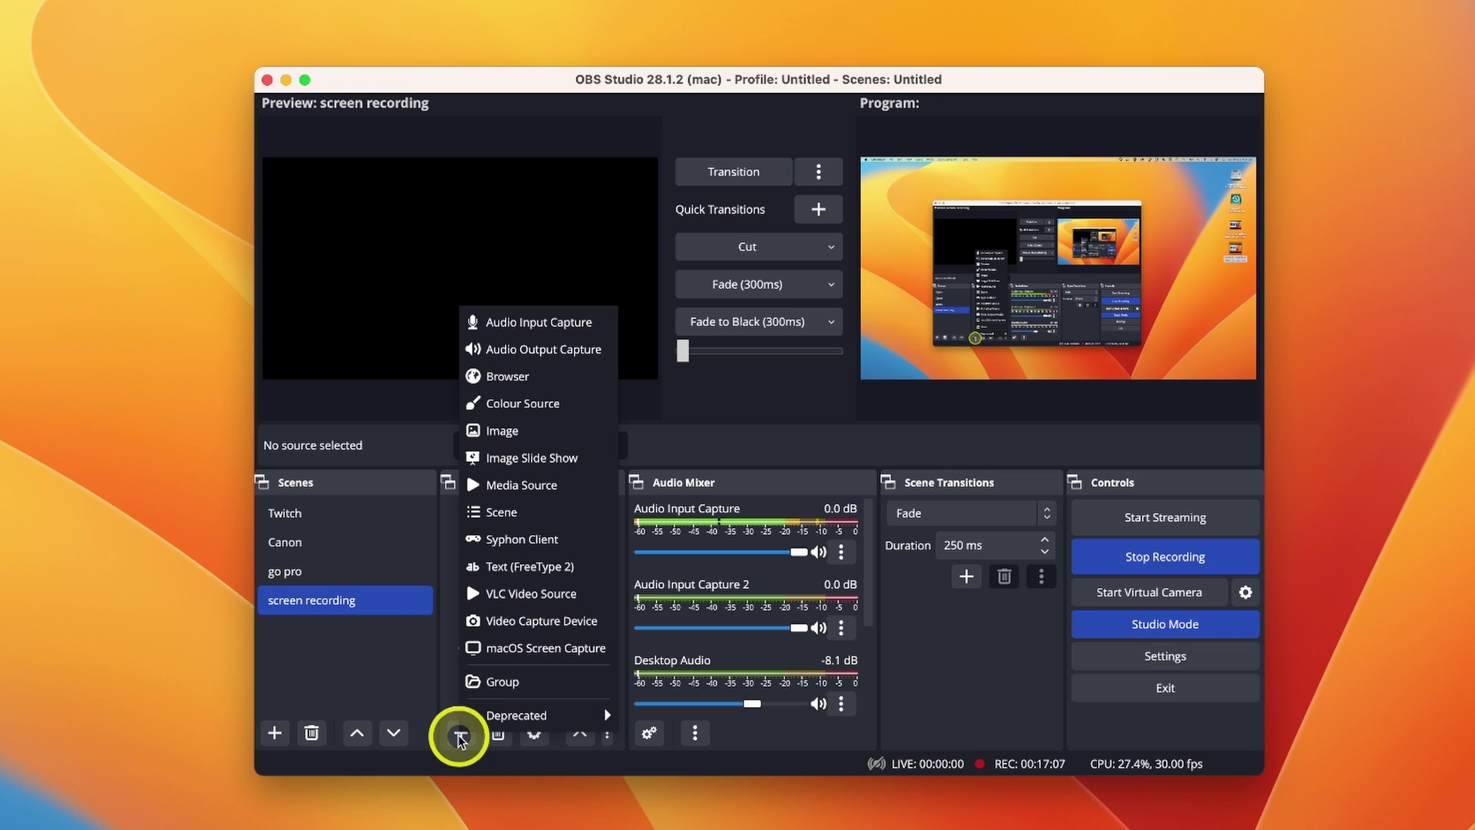
mouse_move(527, 713)
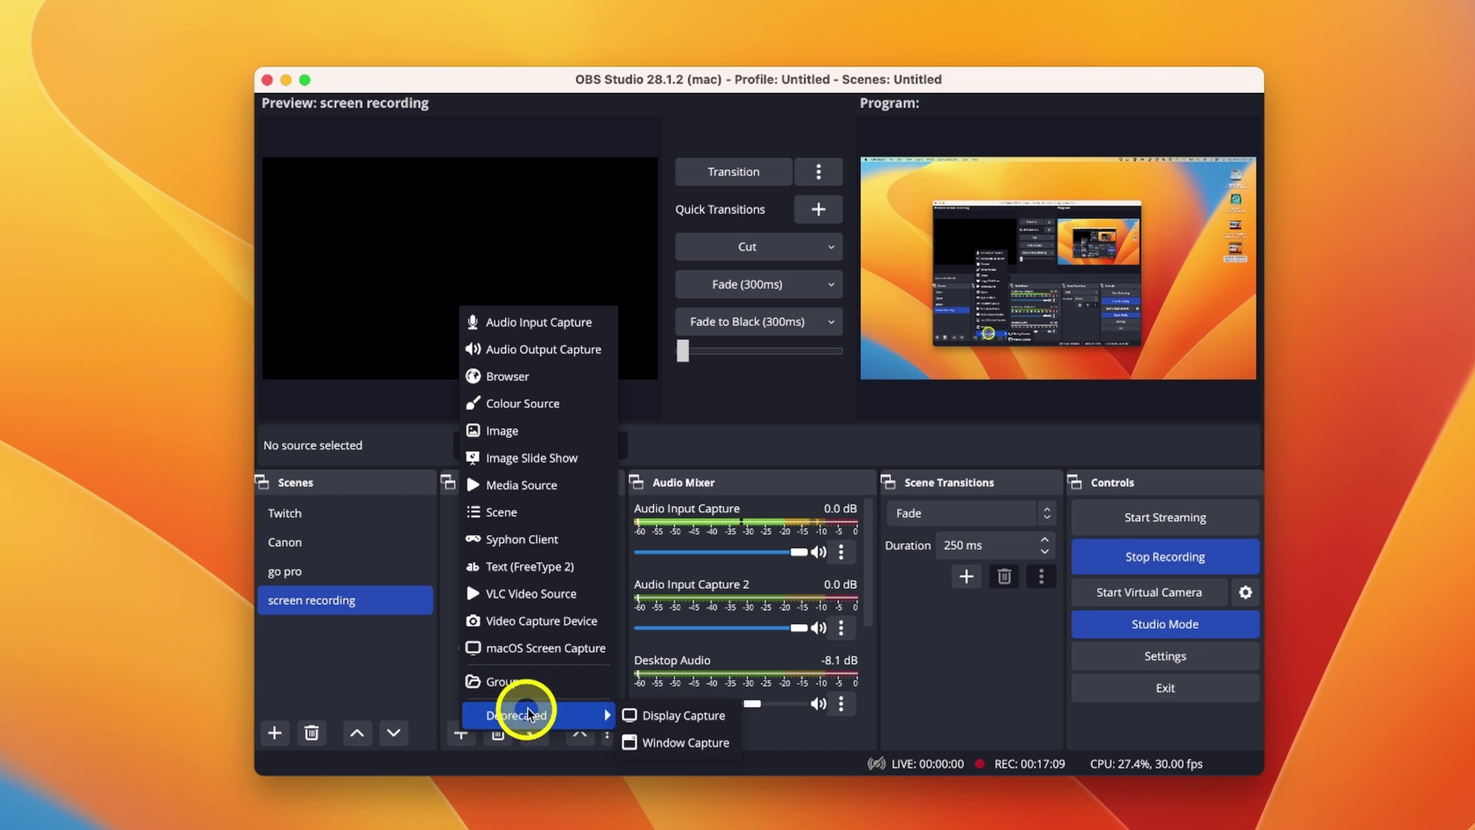
click(588, 649)
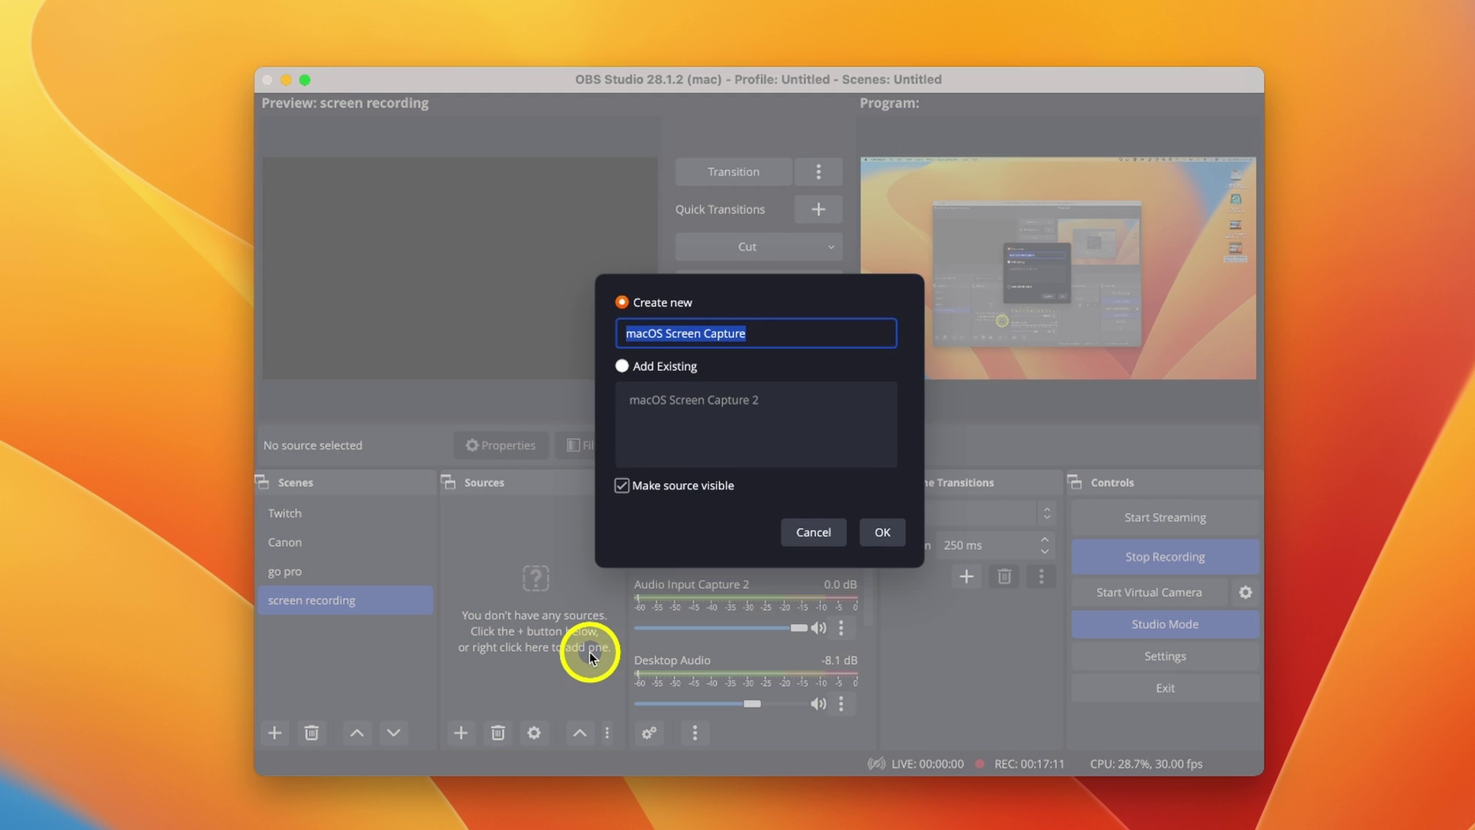
click(883, 533)
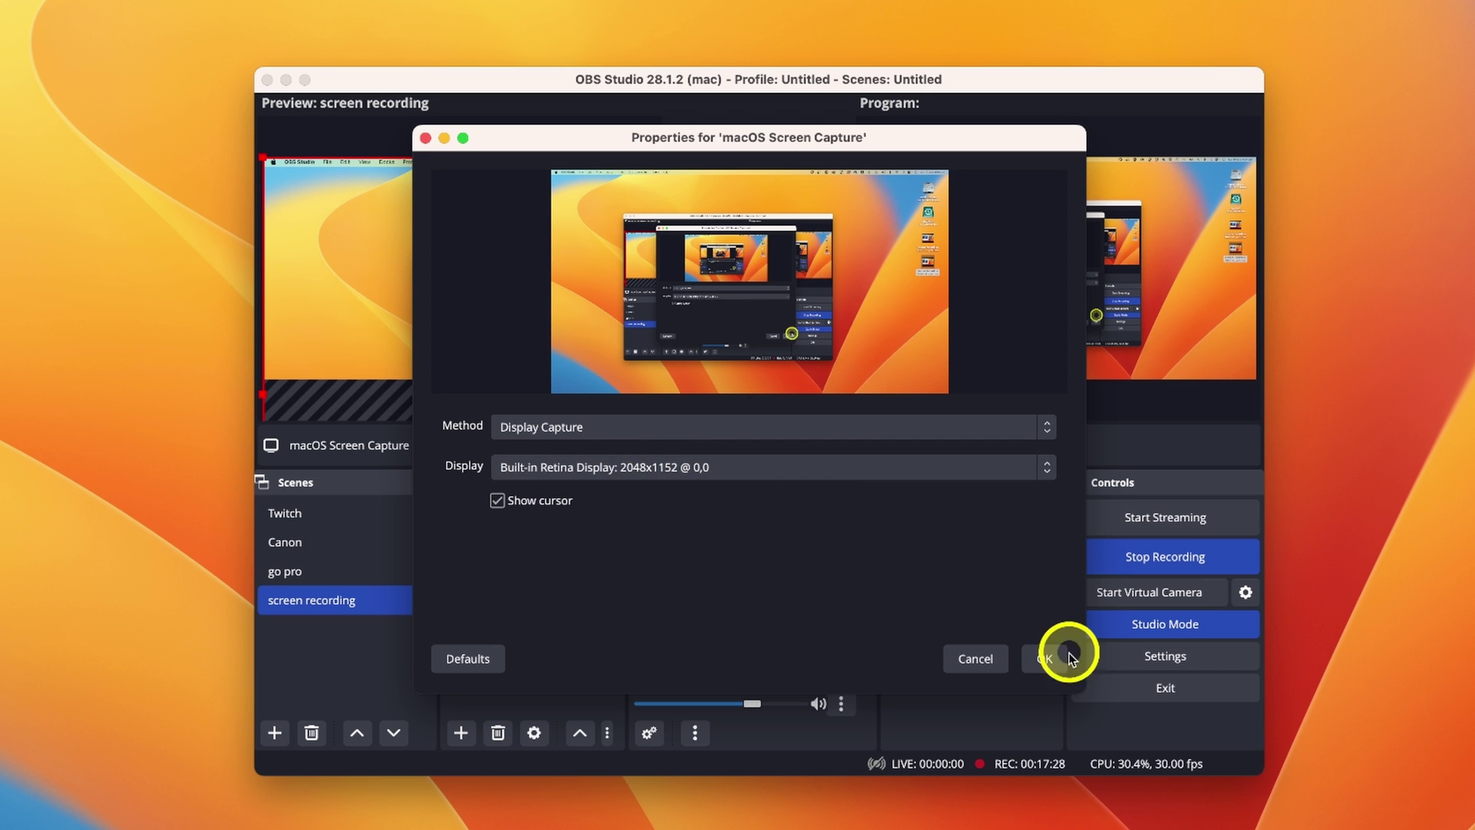
click(1044, 658)
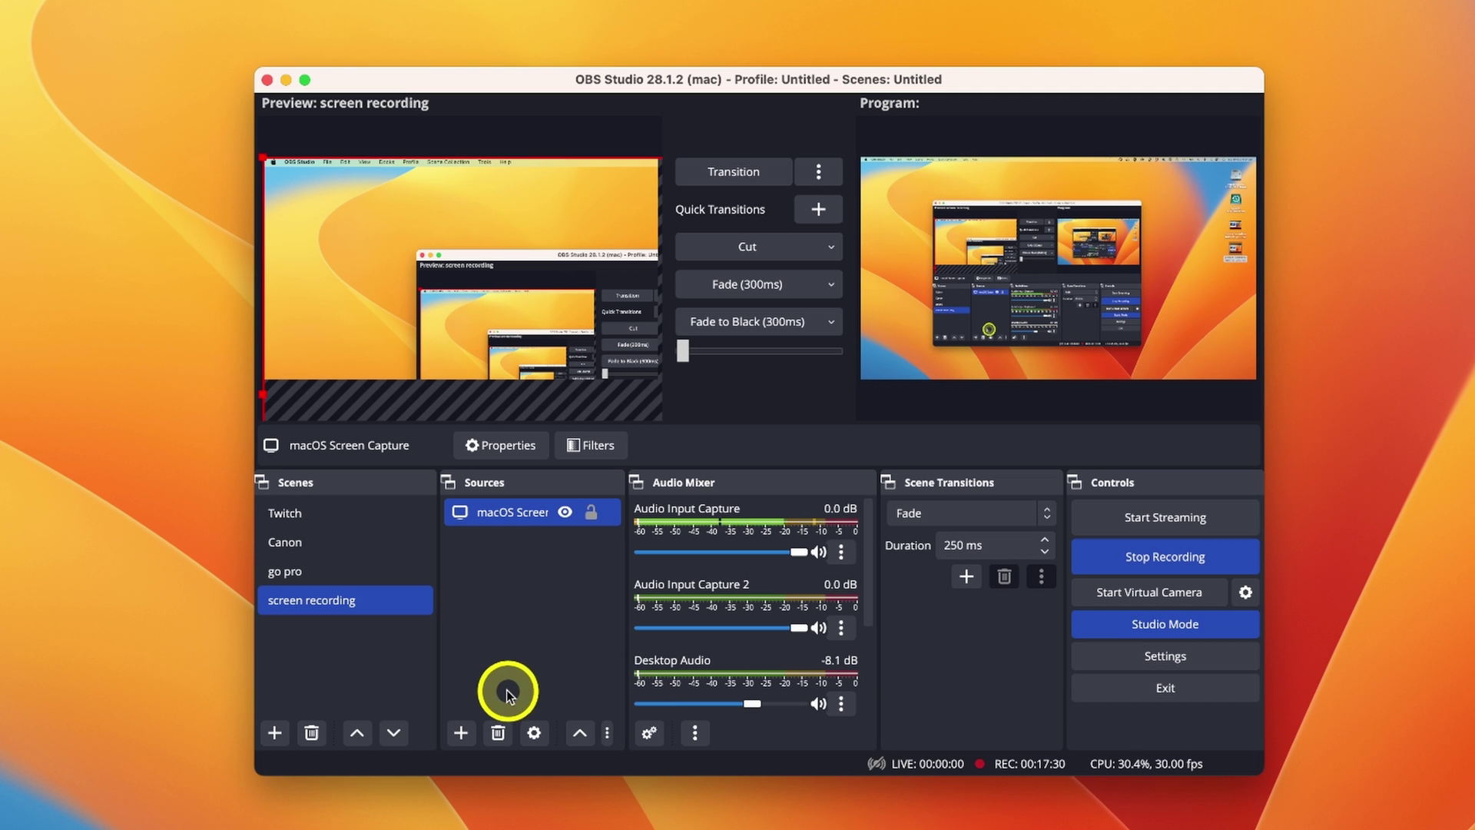
Add an Audio Input Capture source named 'microphone' using the H6 device
click(460, 734)
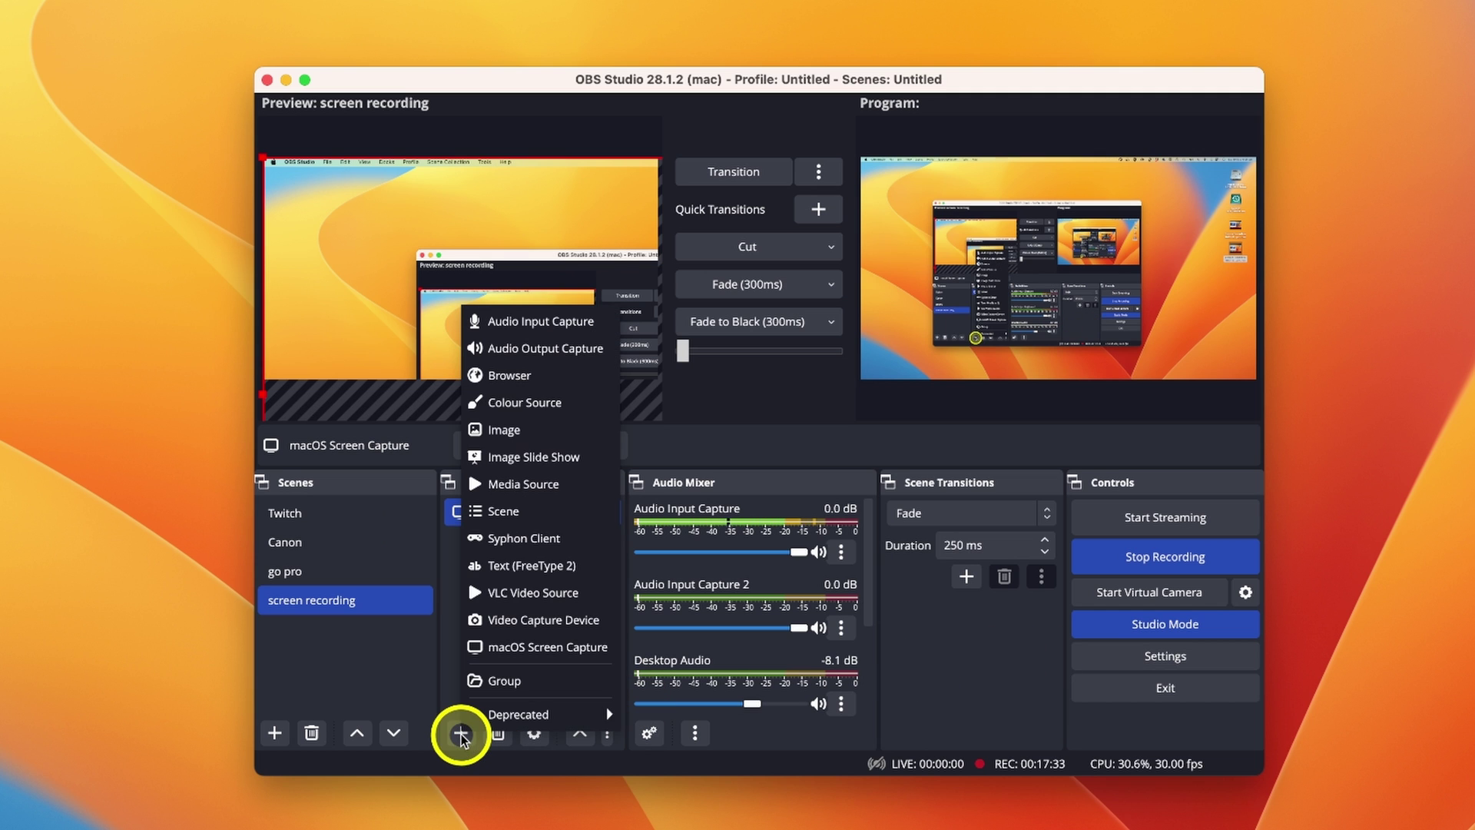
click(566, 323)
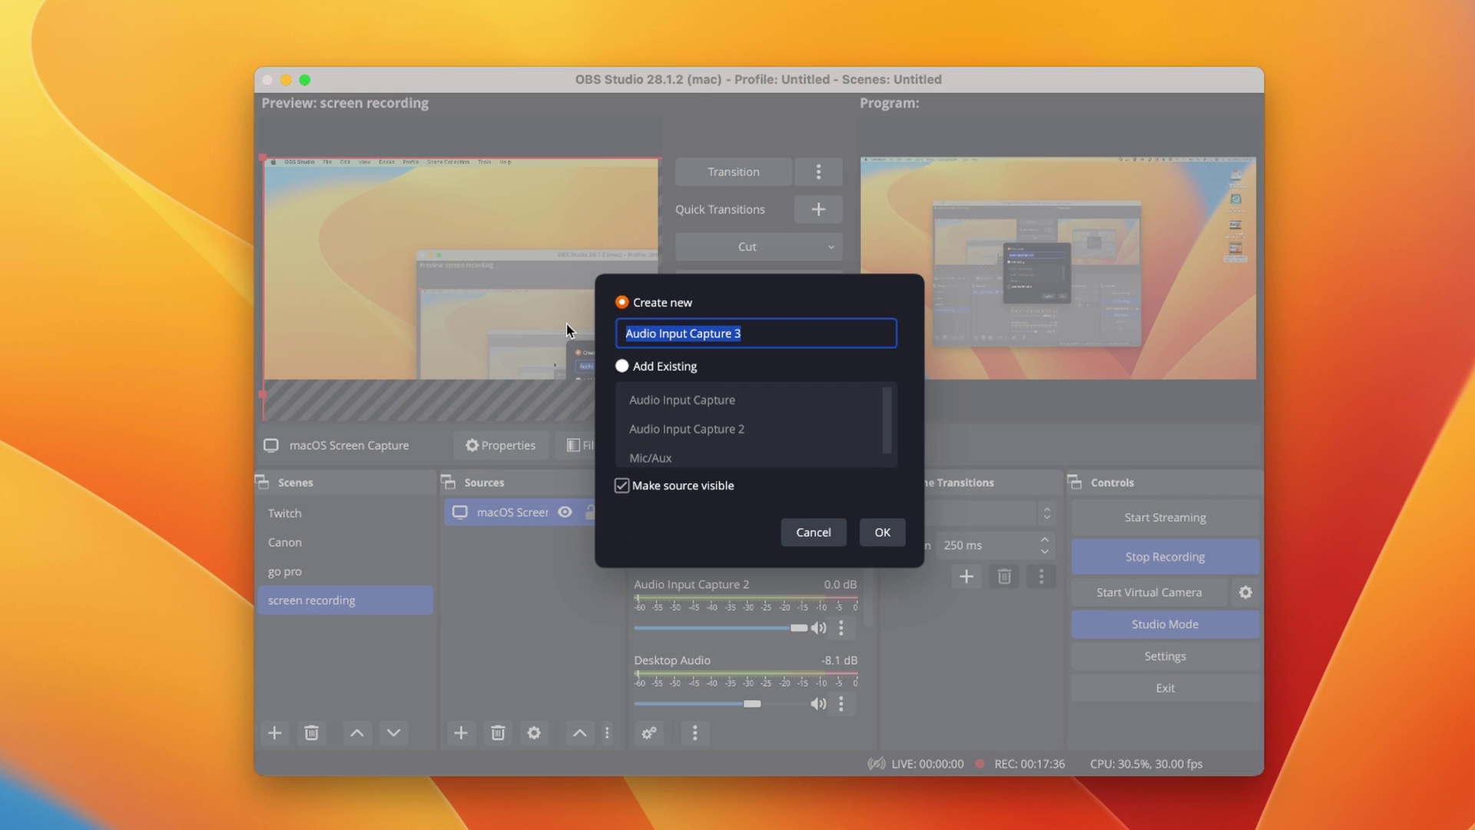
text(microphone)
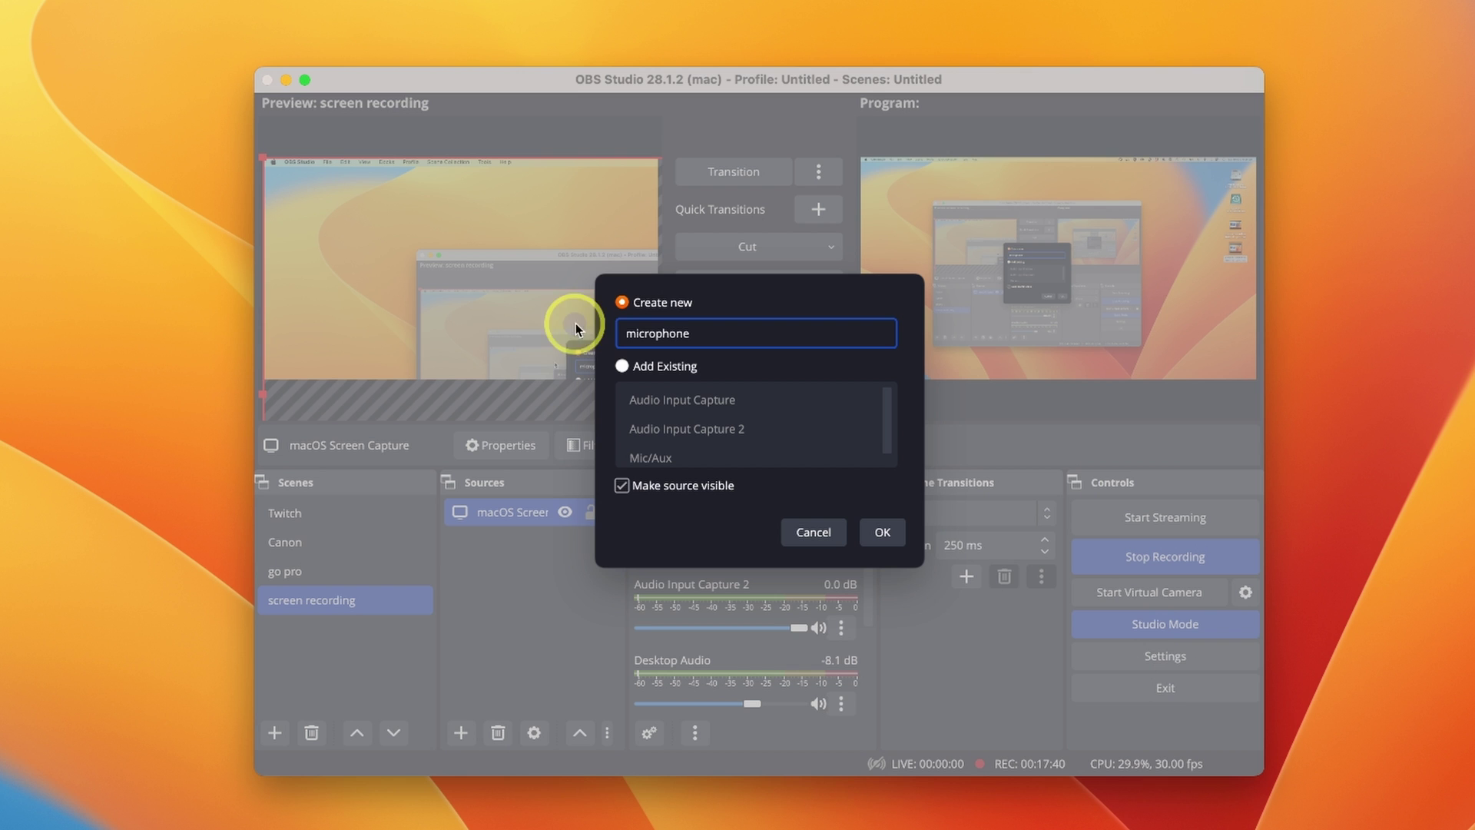
click(882, 535)
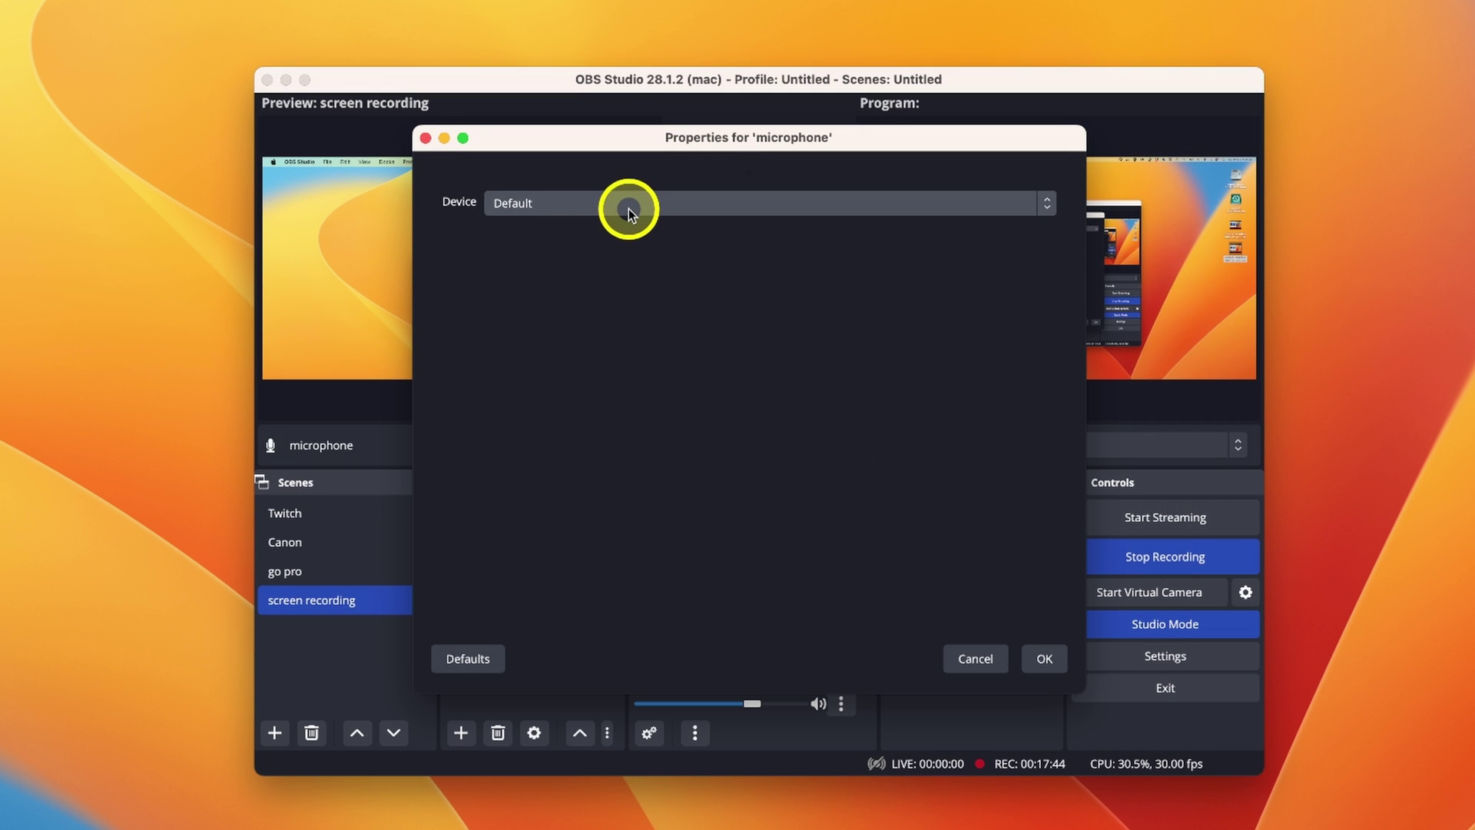
click(629, 209)
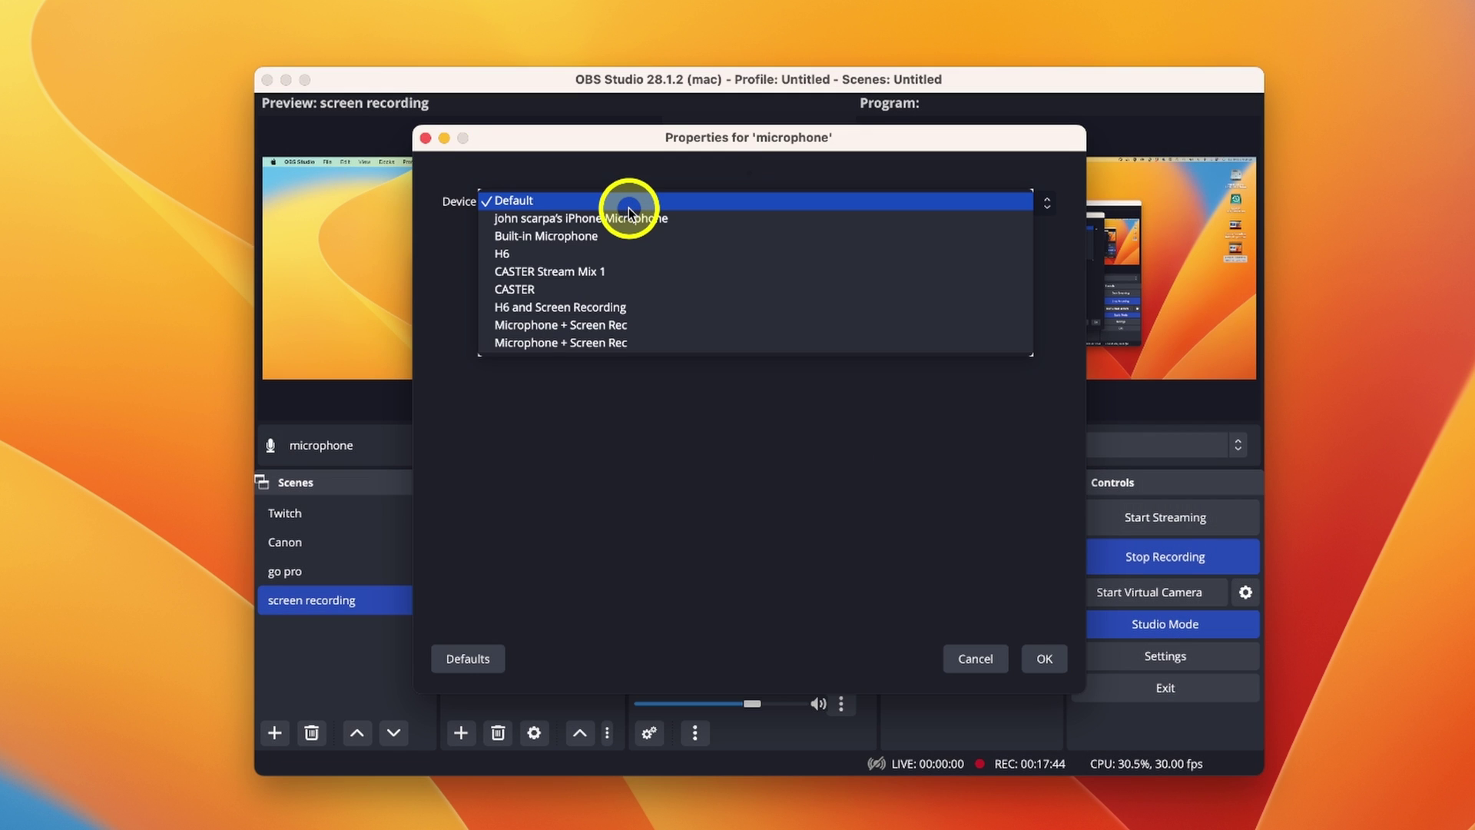
click(606, 255)
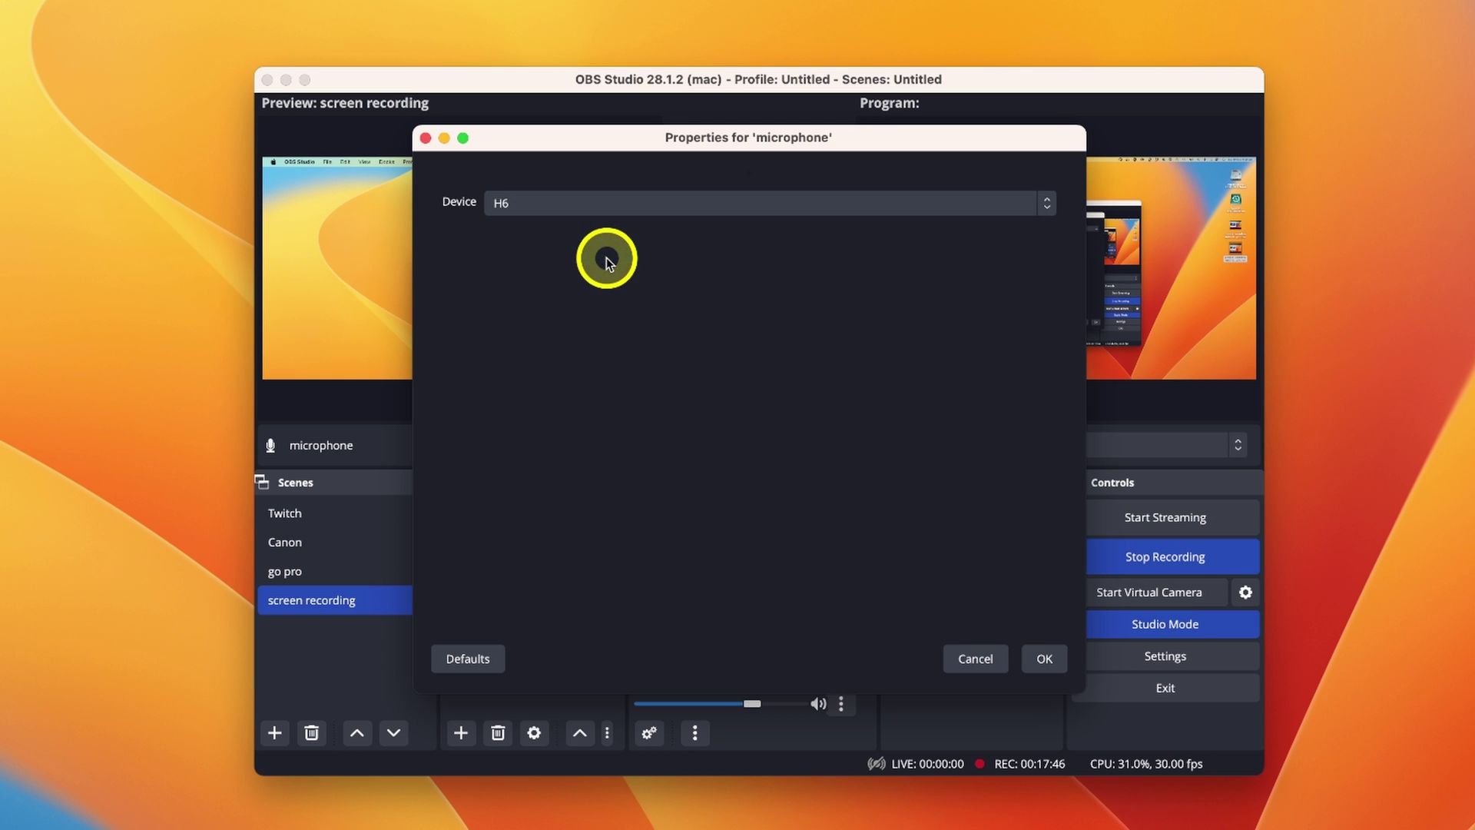
click(1043, 657)
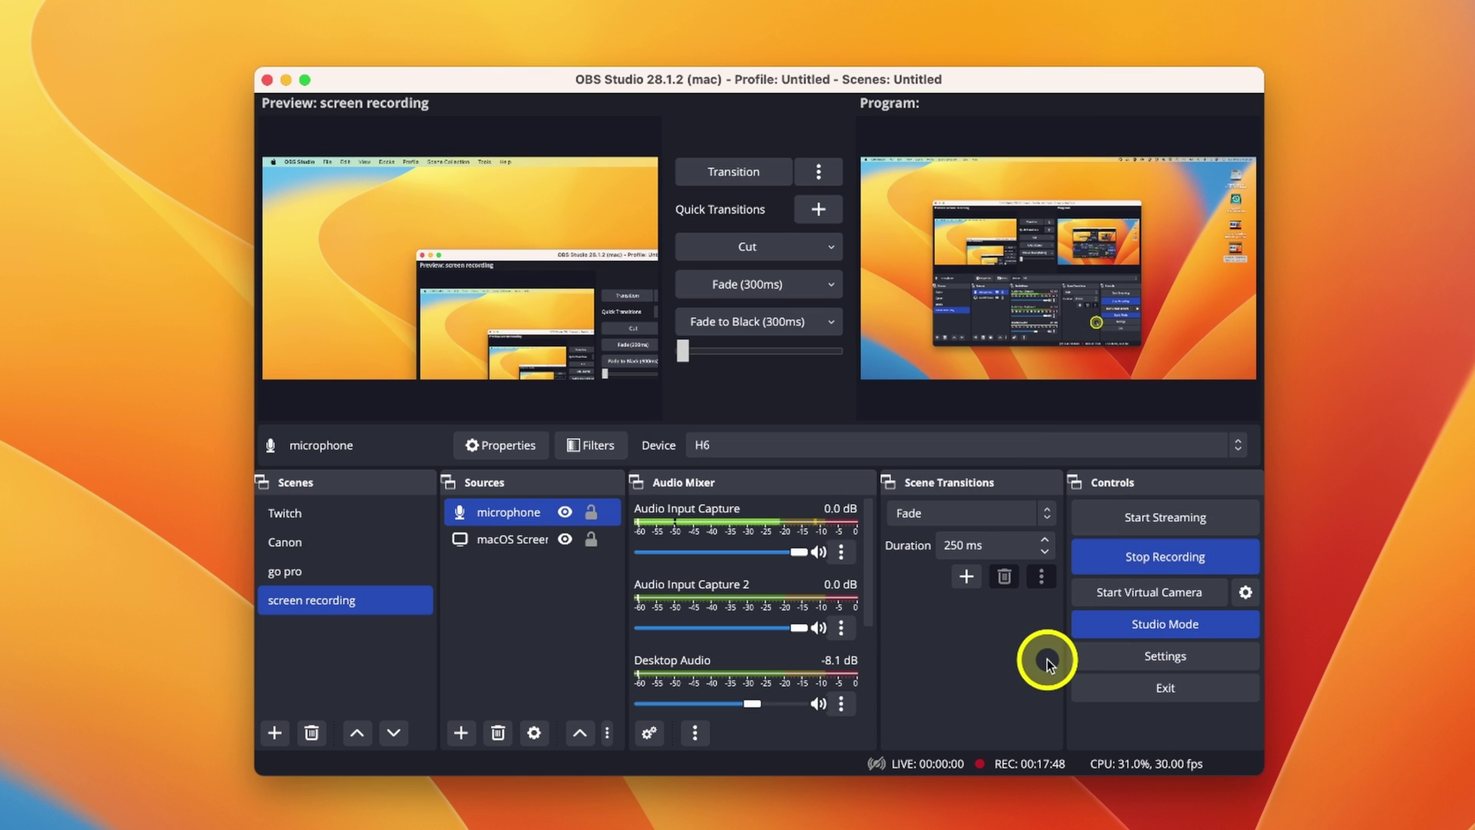
Add an Audio Input Capture source named 'screen audio' that captures from the CASTER device
click(458, 735)
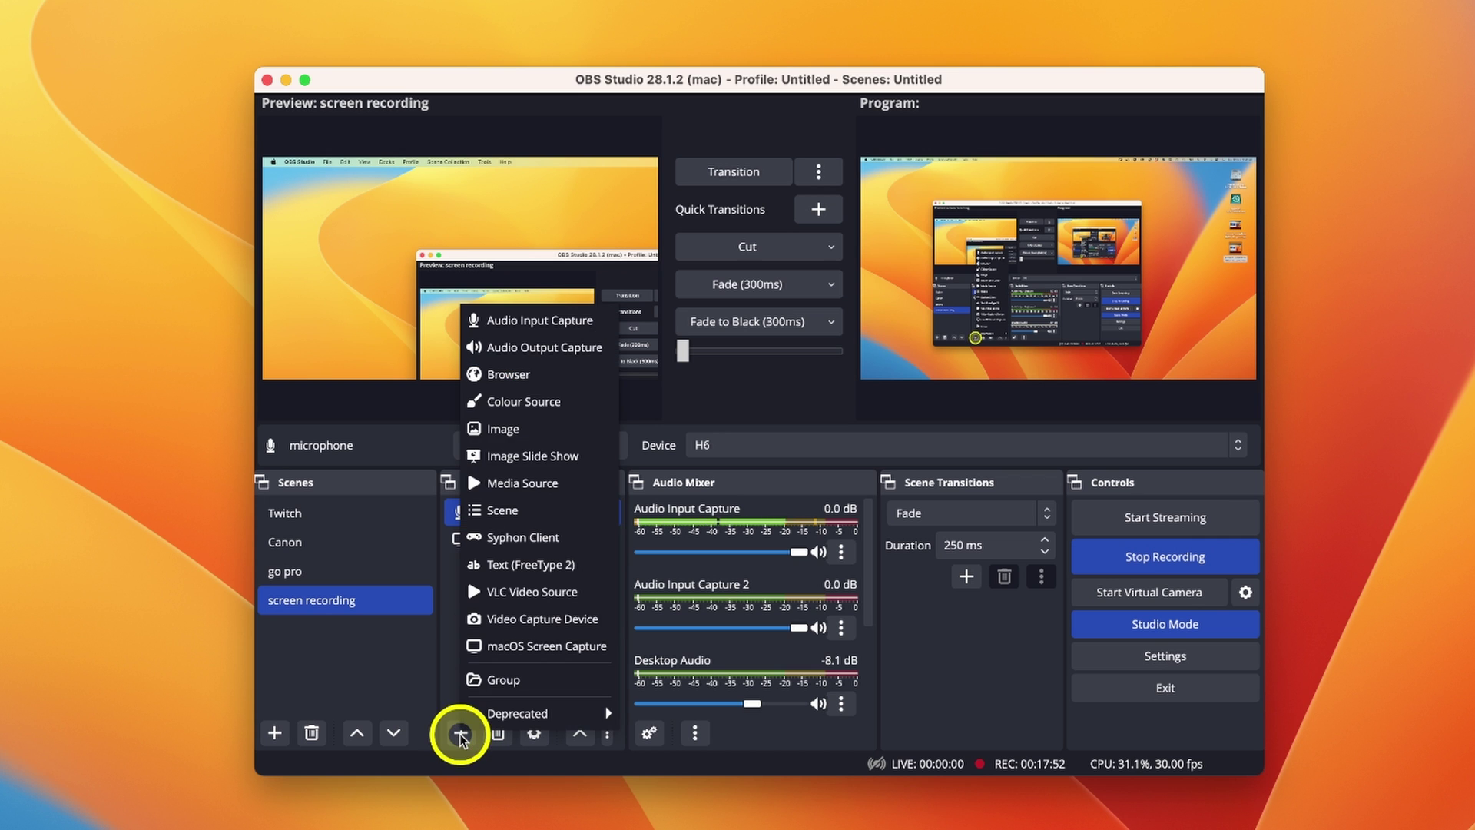
click(544, 323)
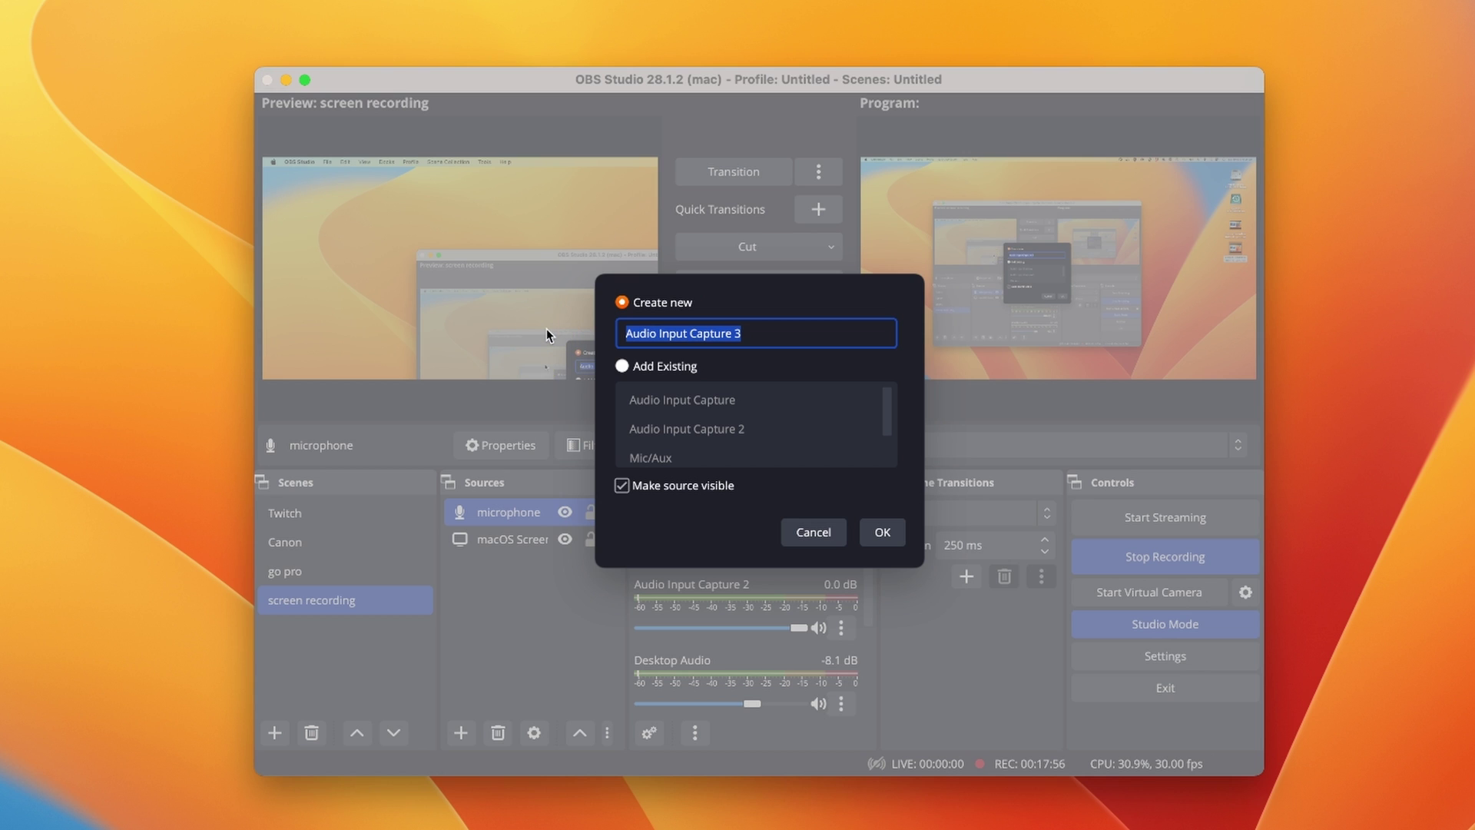
text(screen au)
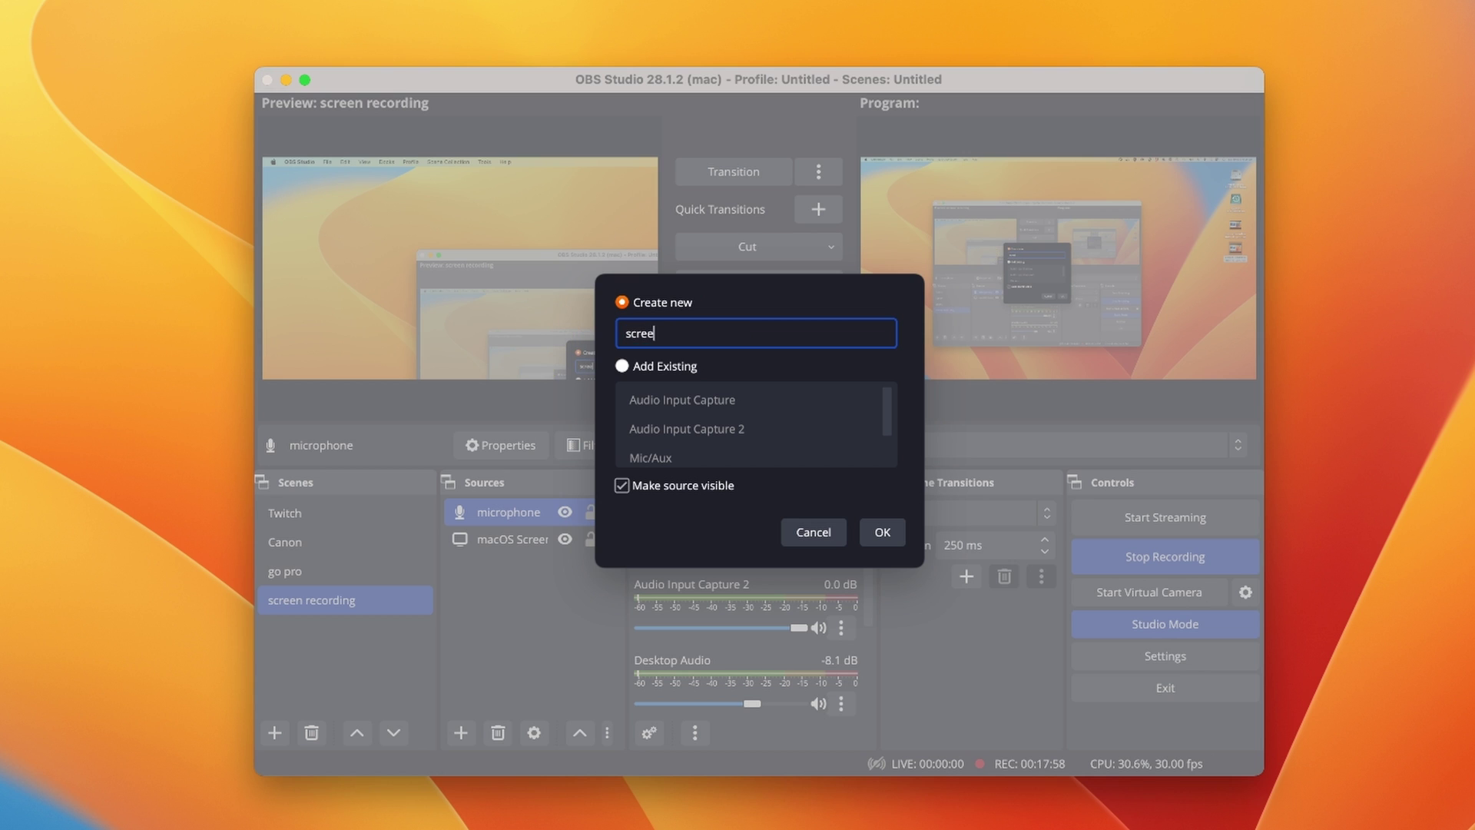
text(dio)
click(881, 531)
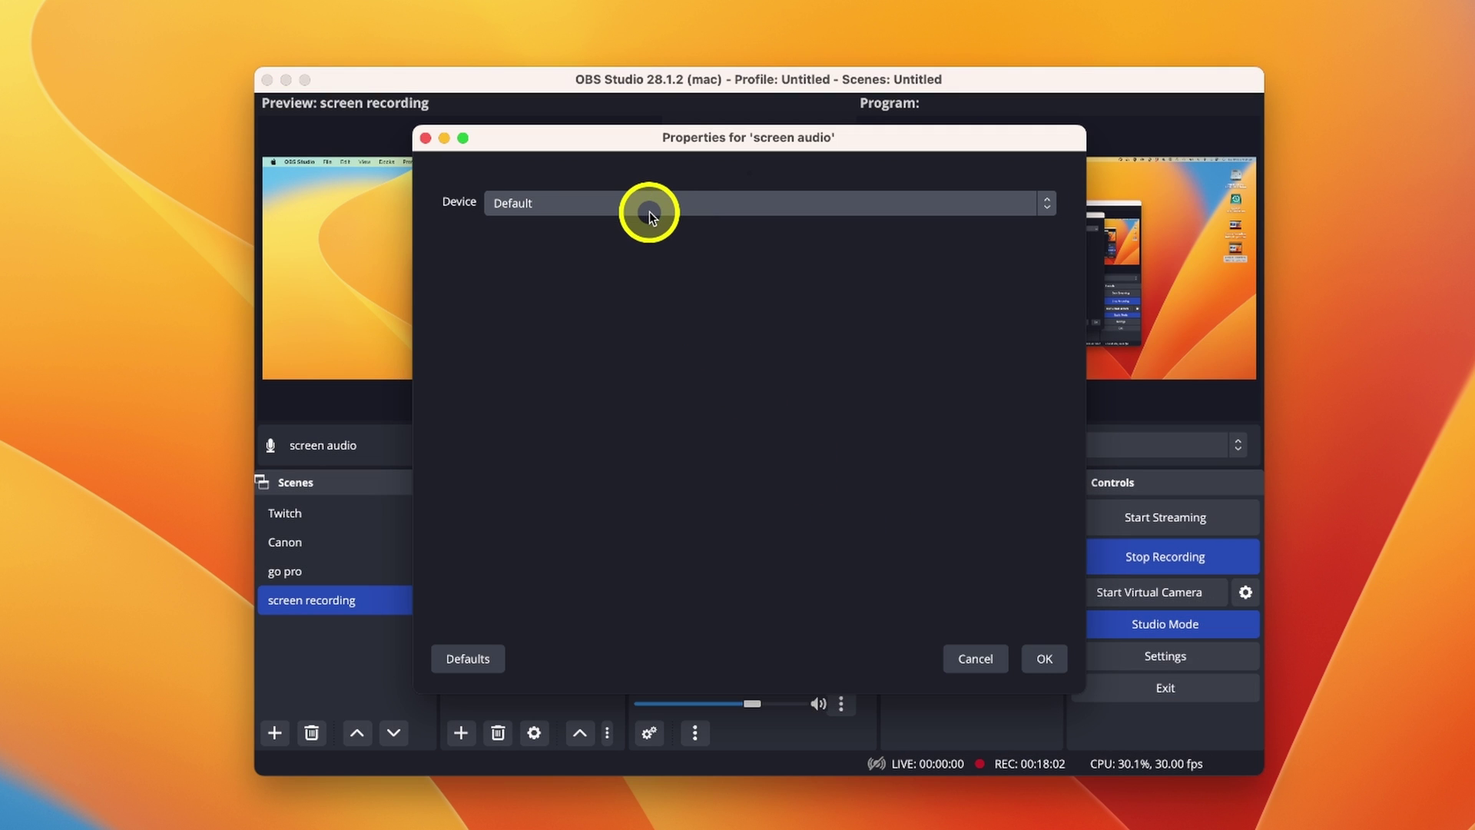
click(650, 208)
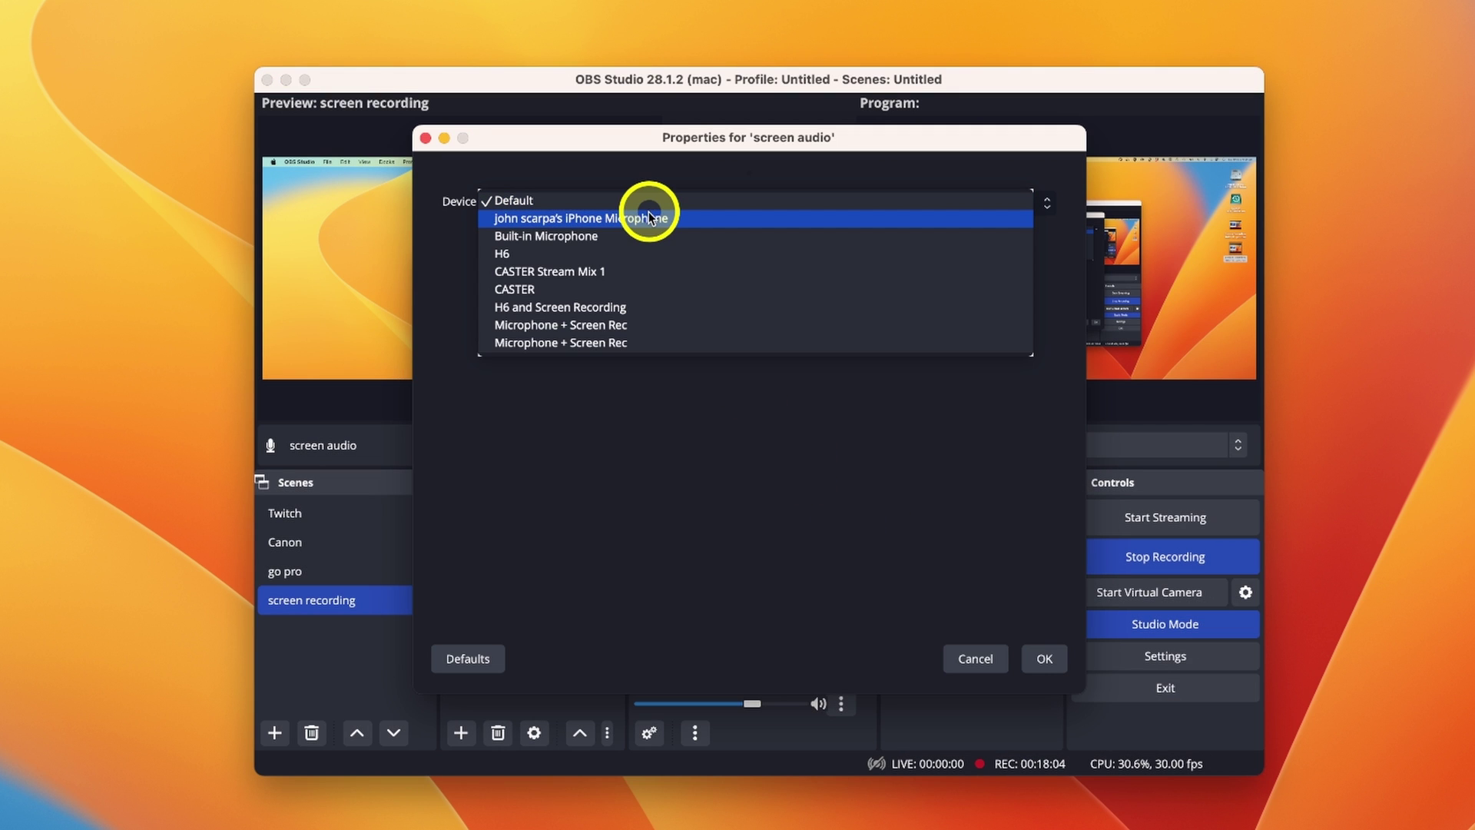
click(638, 287)
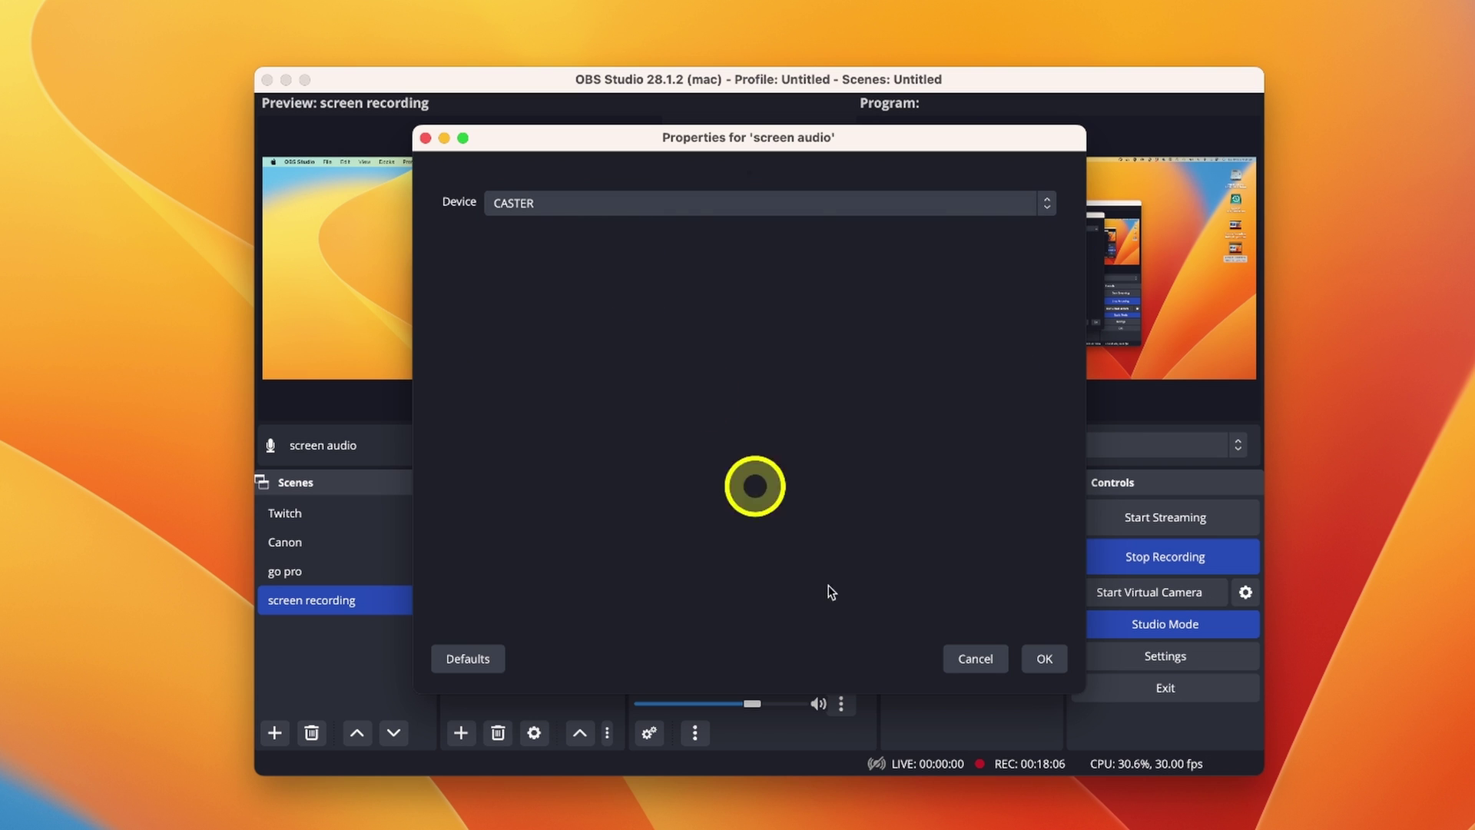
click(1046, 658)
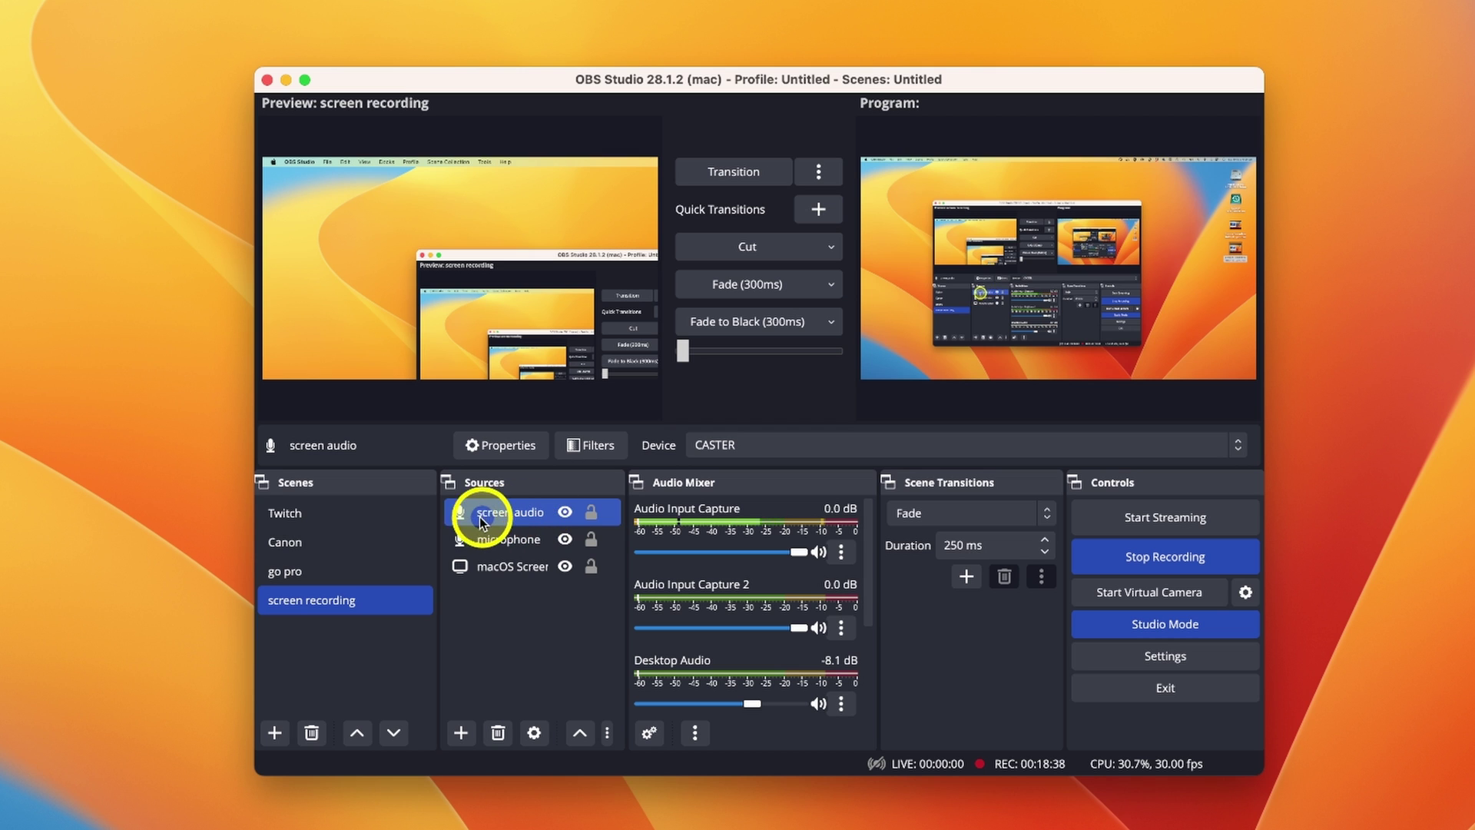
shift+click(476, 542)
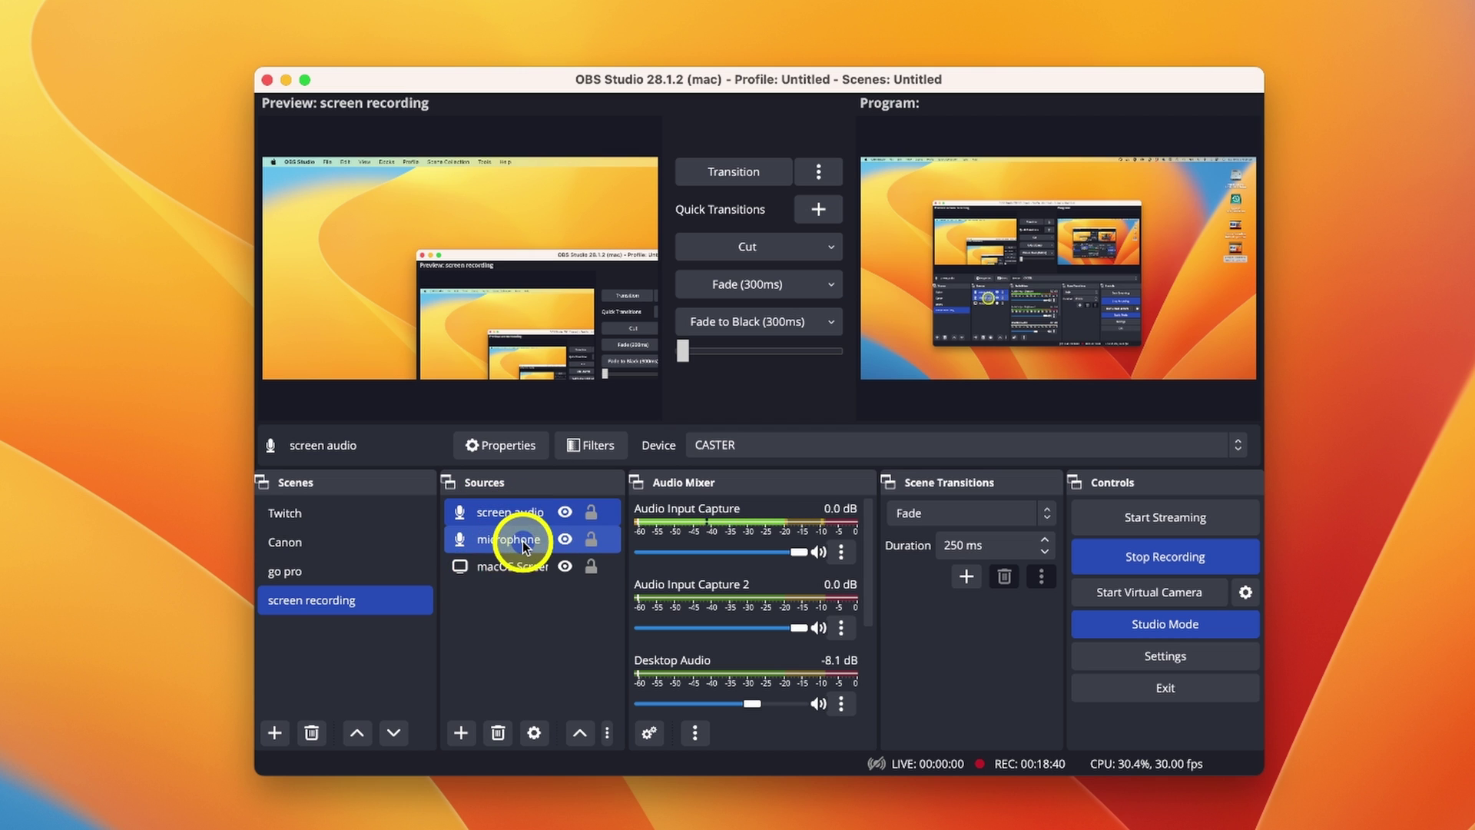
super+click(499, 544)
super+click(506, 569)
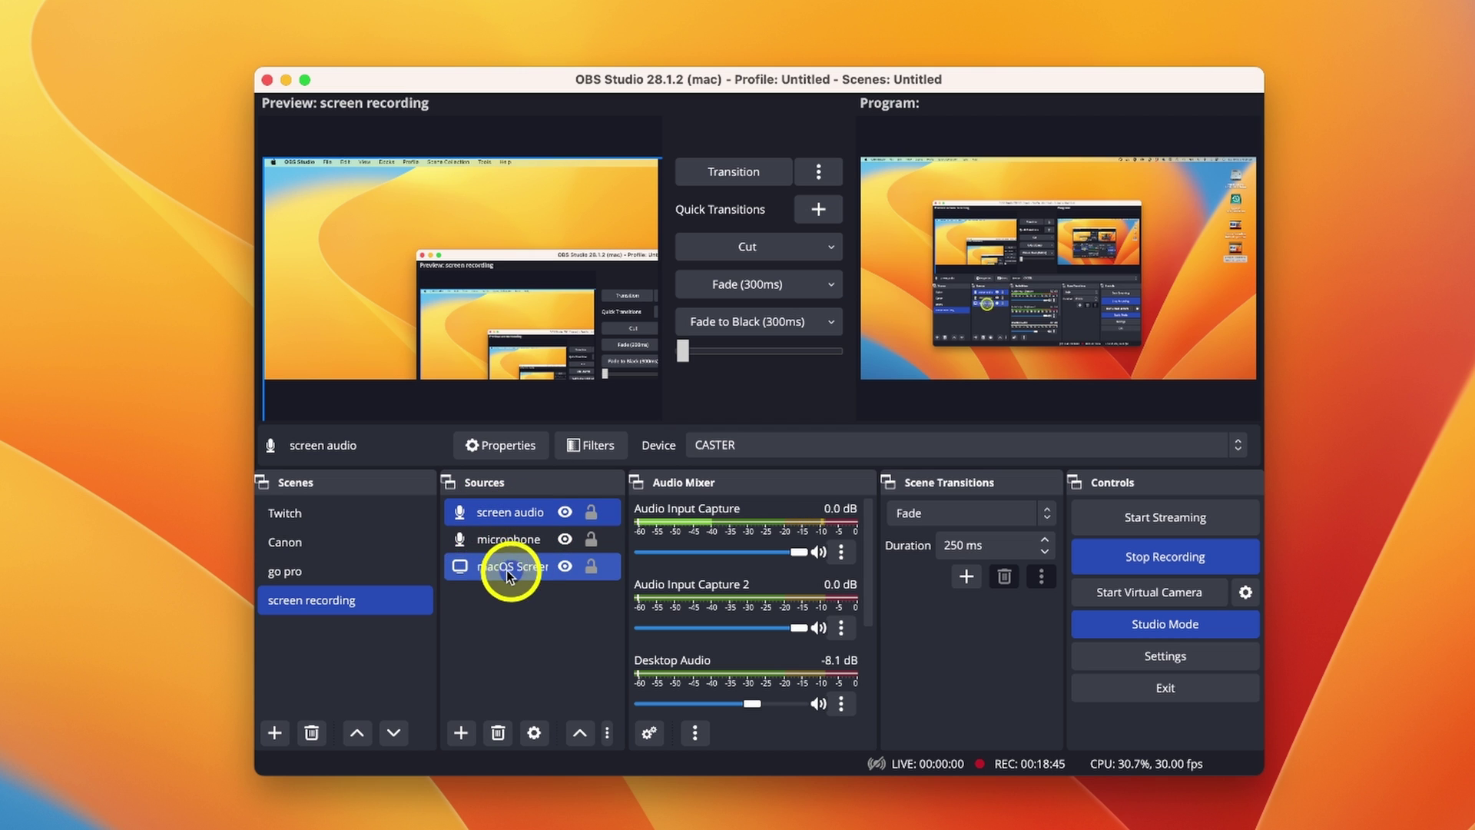
super+click(461, 568)
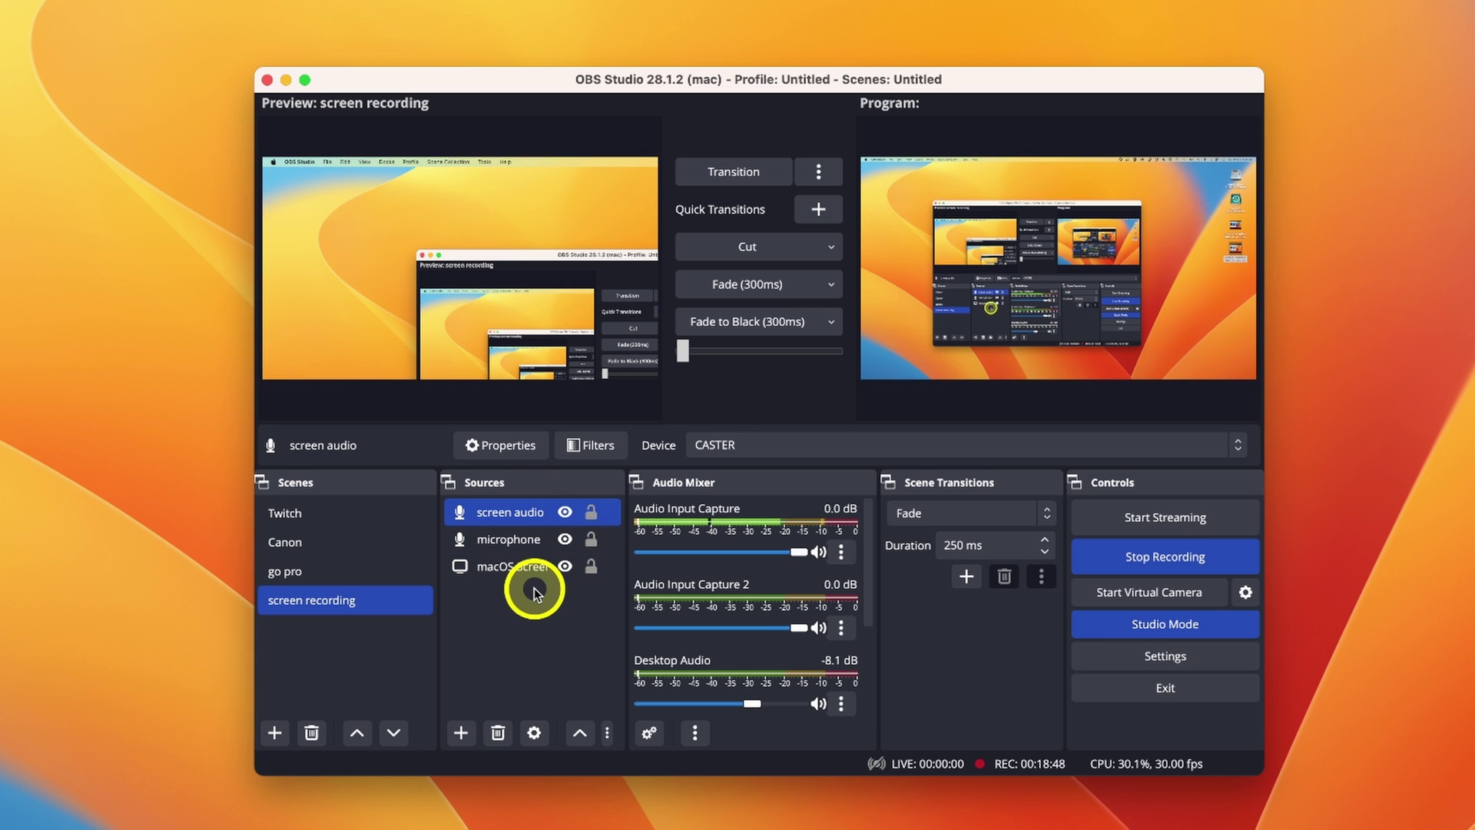
click(1122, 525)
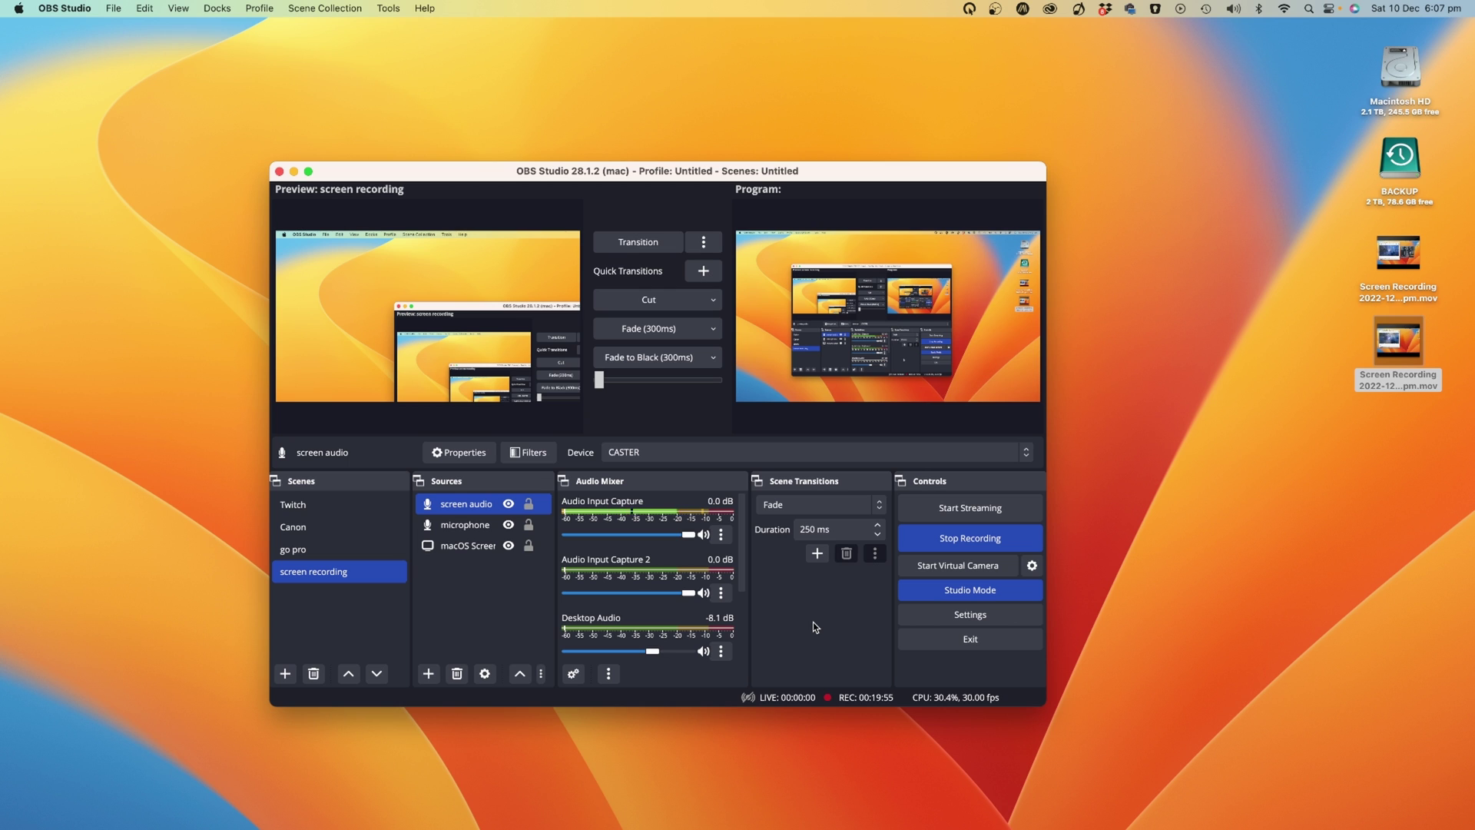
click(951, 540)
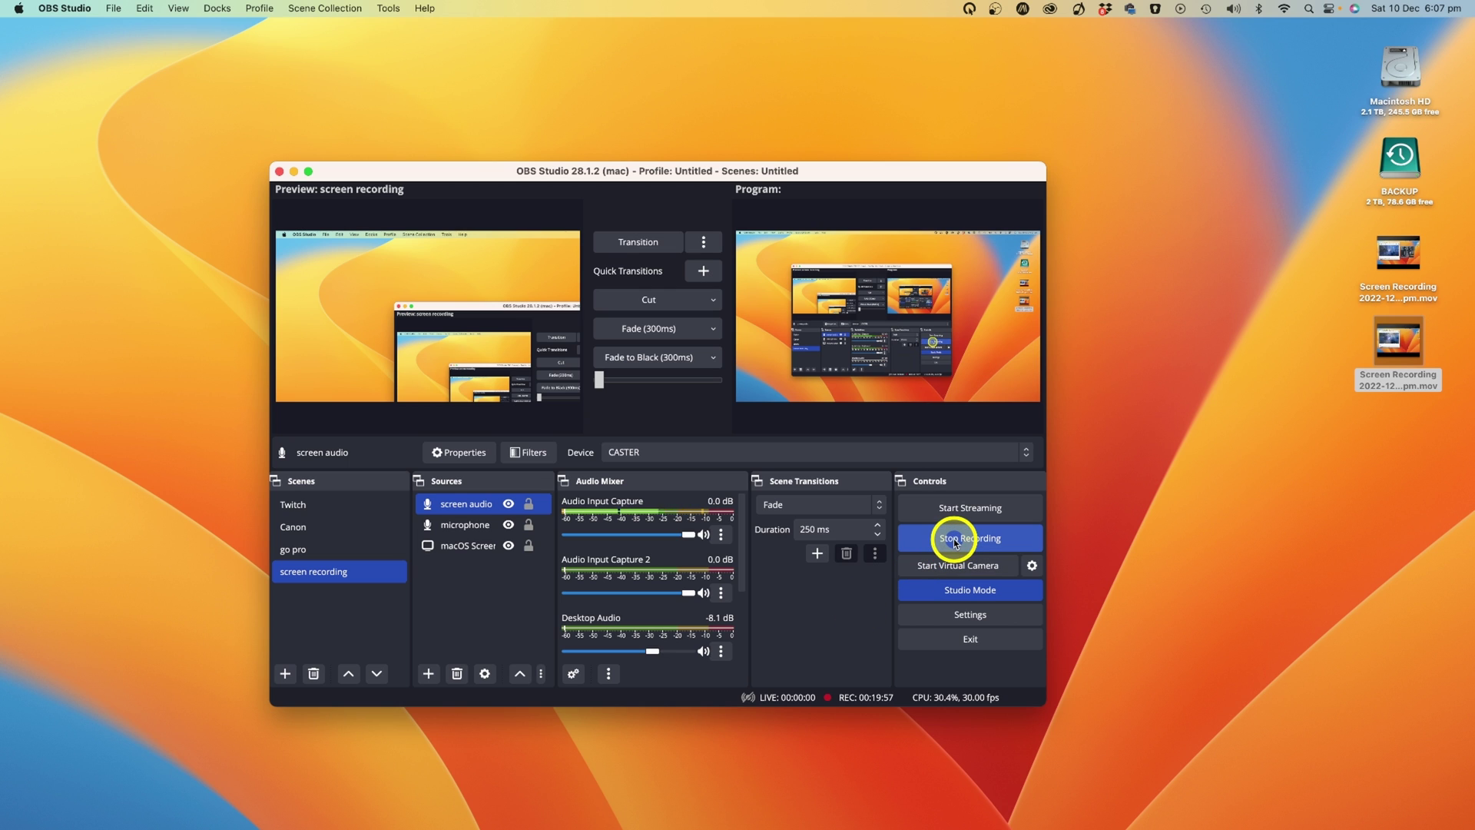